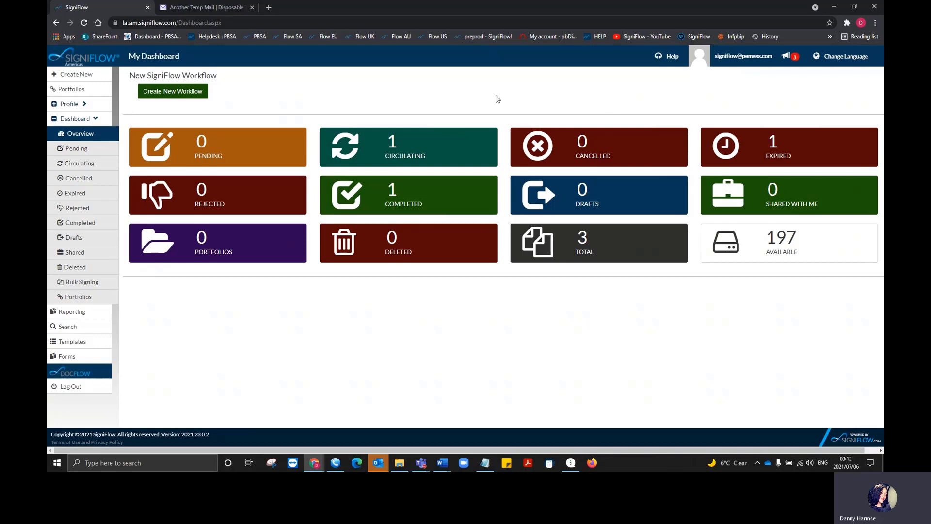
- Start a new workflow with the imported Demo Agreement document and proceed with the default document information
click(166, 97)
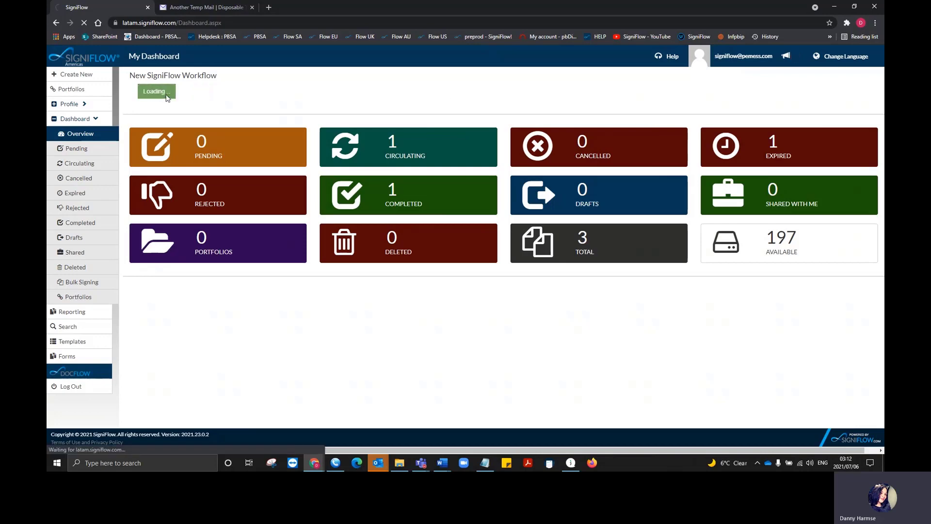
click(321, 267)
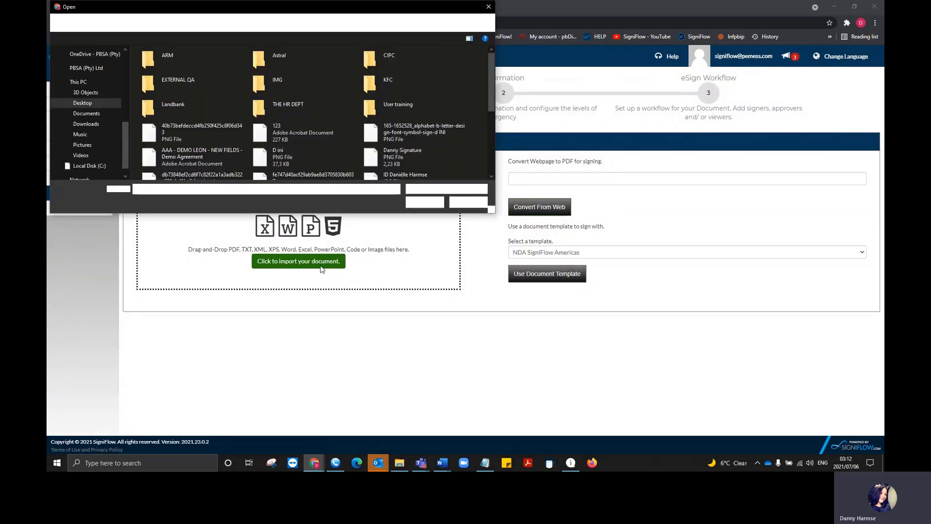
click(427, 201)
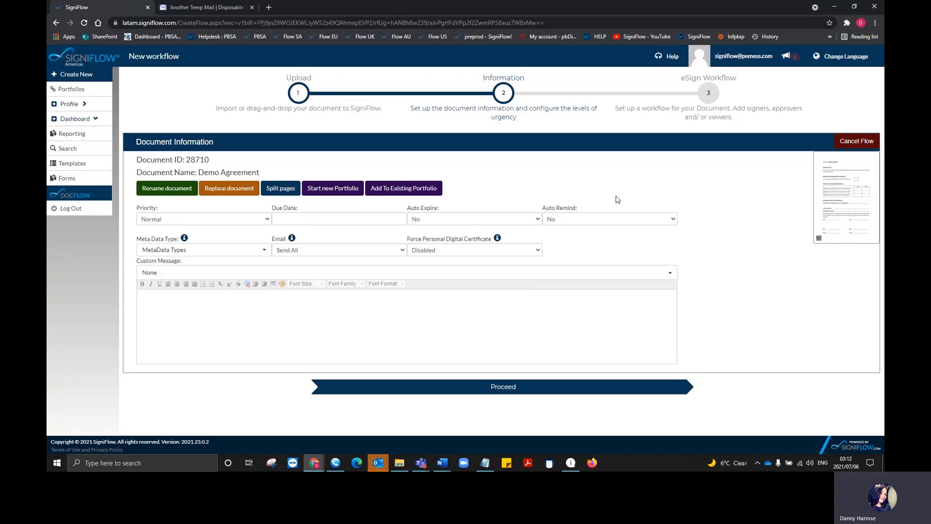
click(515, 388)
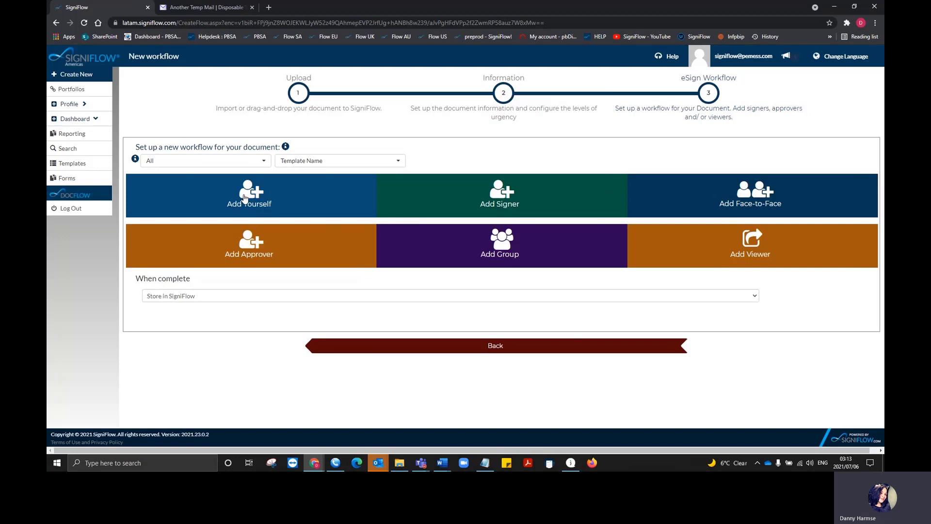
- Add yourself as the first signer and an existing contact from the name suggestions as the second signer
click(244, 196)
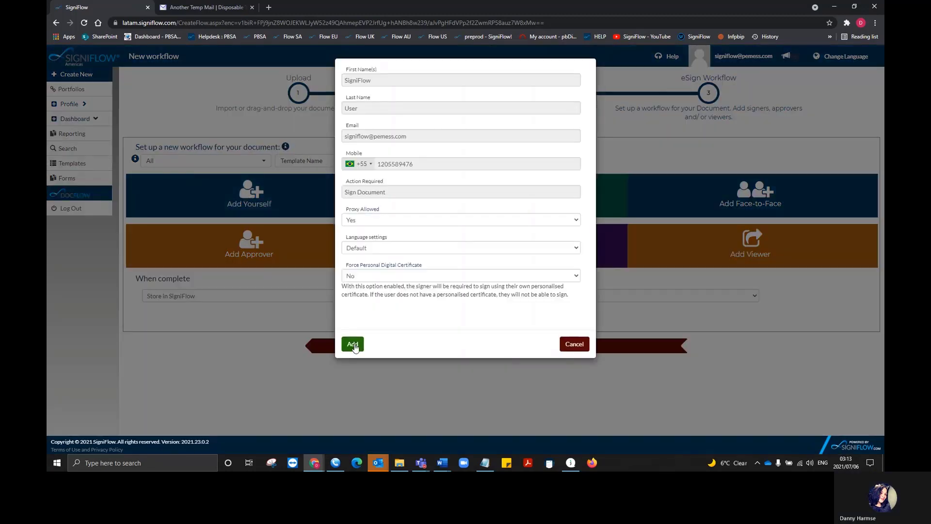
click(352, 345)
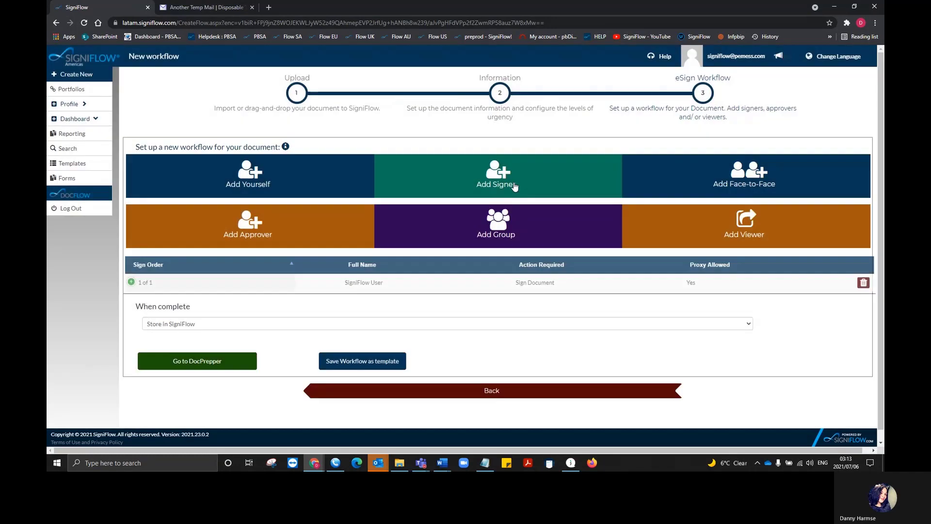
click(513, 184)
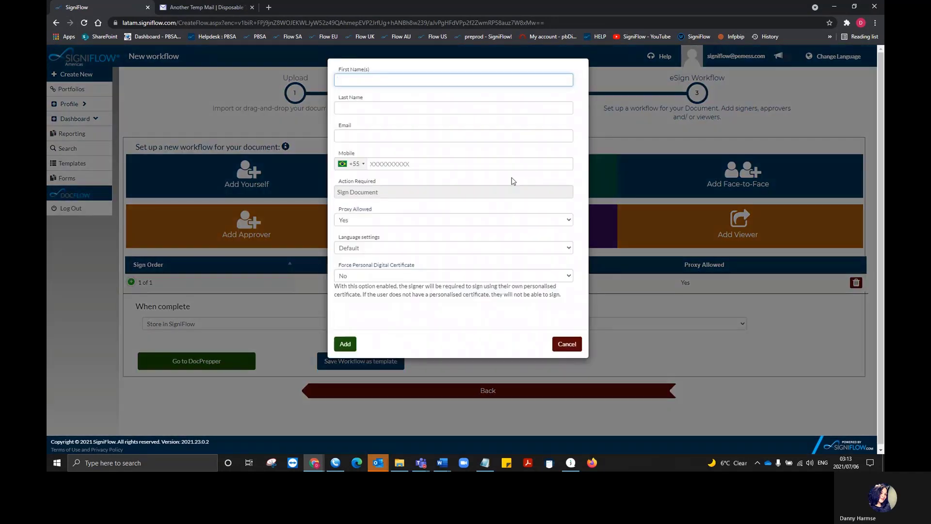
text(dan)
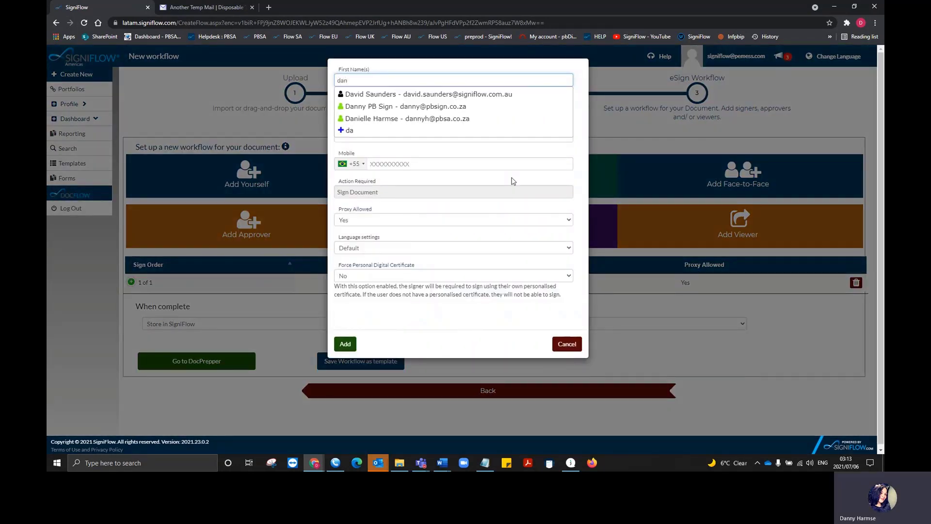
click(465, 106)
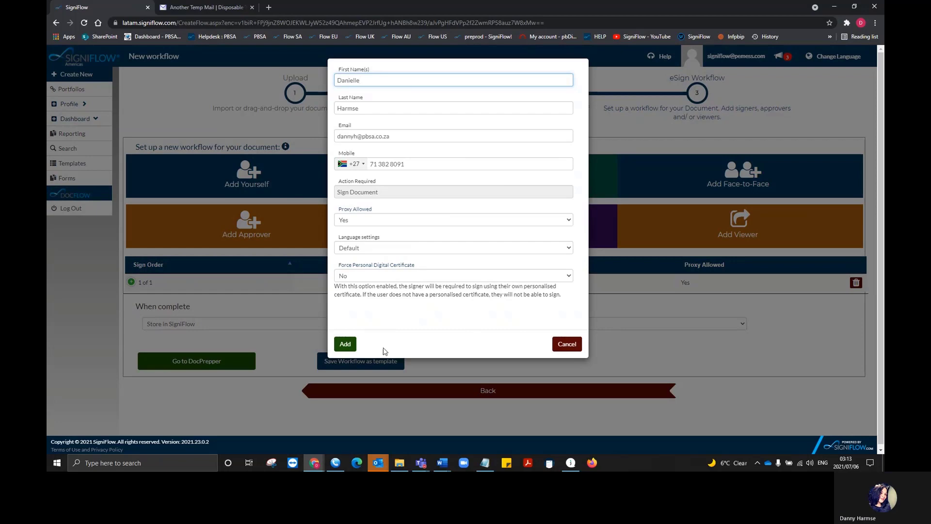
click(345, 347)
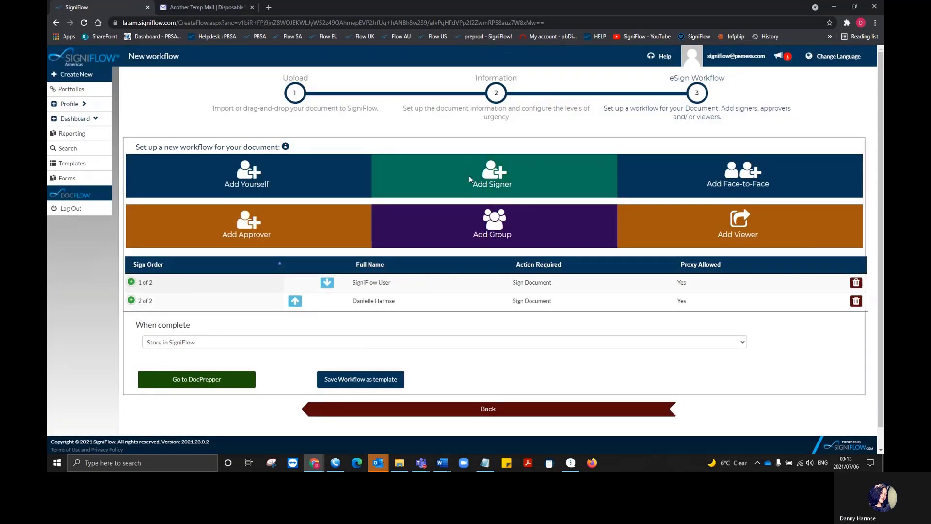
- Add a third signer with first name New and last name User, filling in the signer's e-mail
click(469, 180)
text(New)
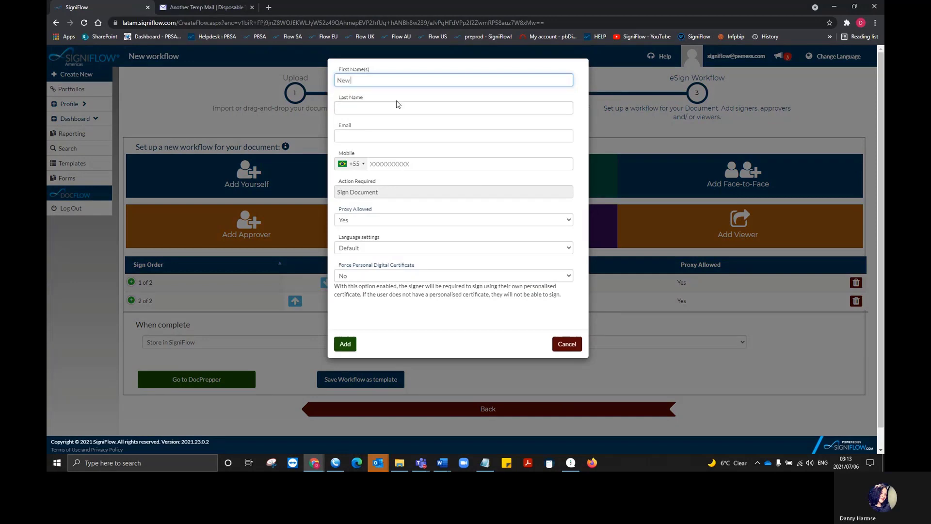
click(393, 107)
text(User)
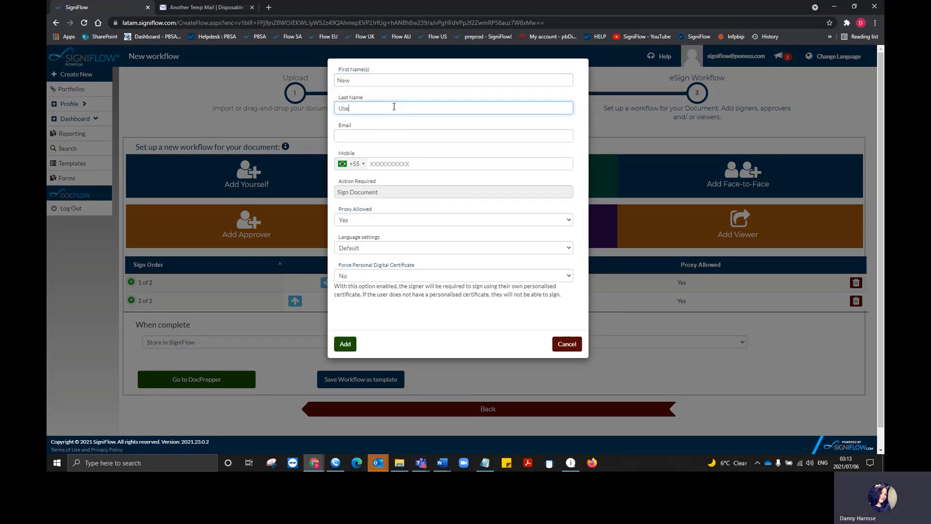
key(Return)
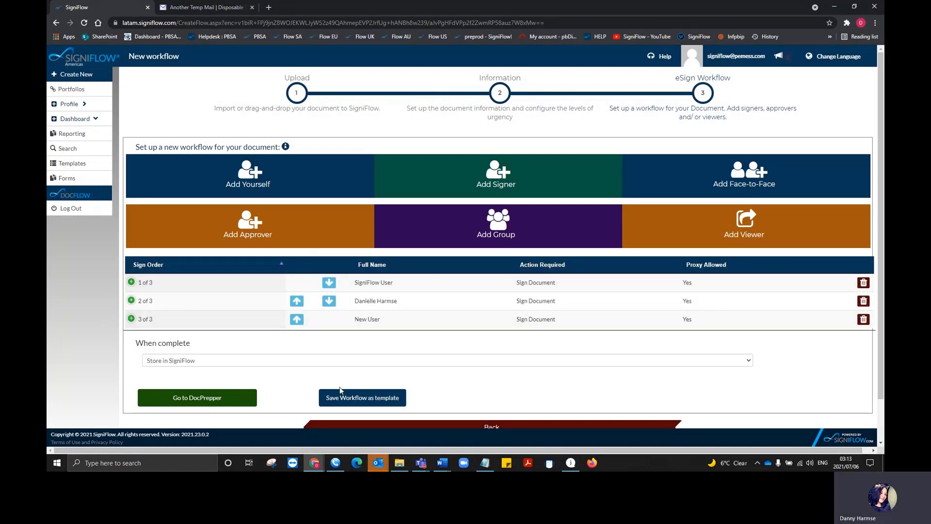
- Start saving the workflow as a template in the Personal folder, with the template name Demo
click(395, 405)
scroll(340, 340, down, 3)
click(283, 284)
click(283, 285)
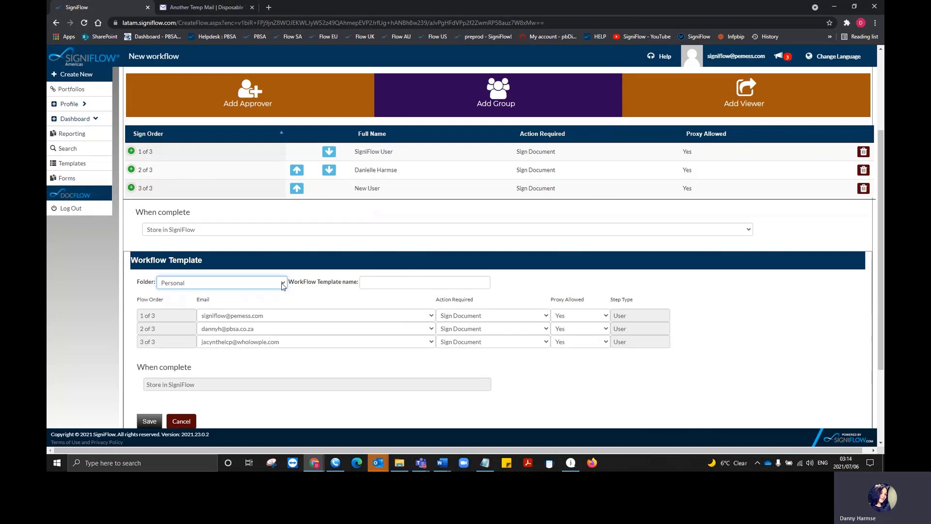
click(387, 284)
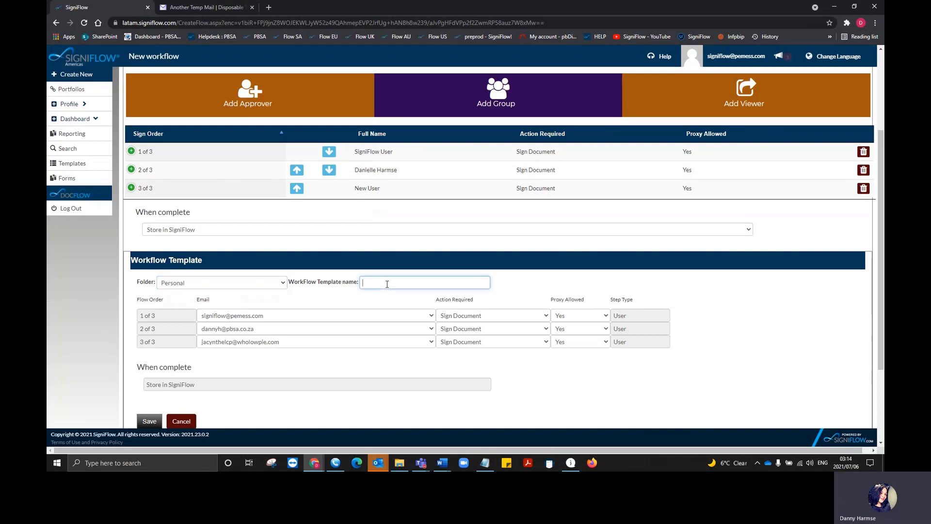
text(Demo)
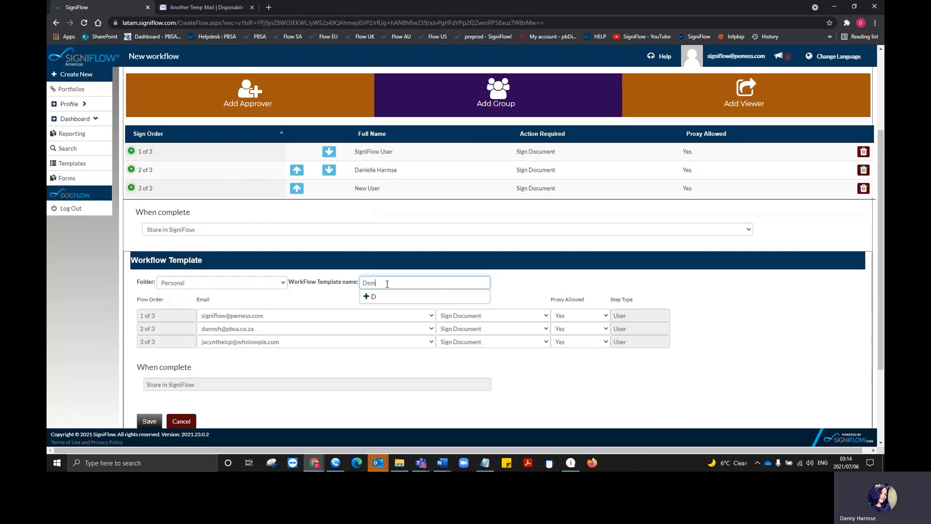
- Set the template's first recipient to Always myself, keep the second fixed, and set the third to Always a New recipient
click(431, 316)
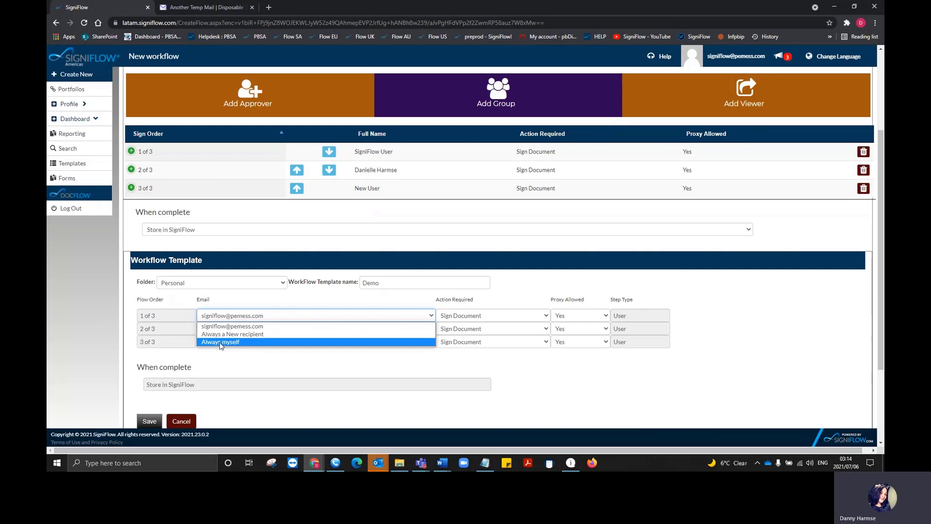
click(220, 342)
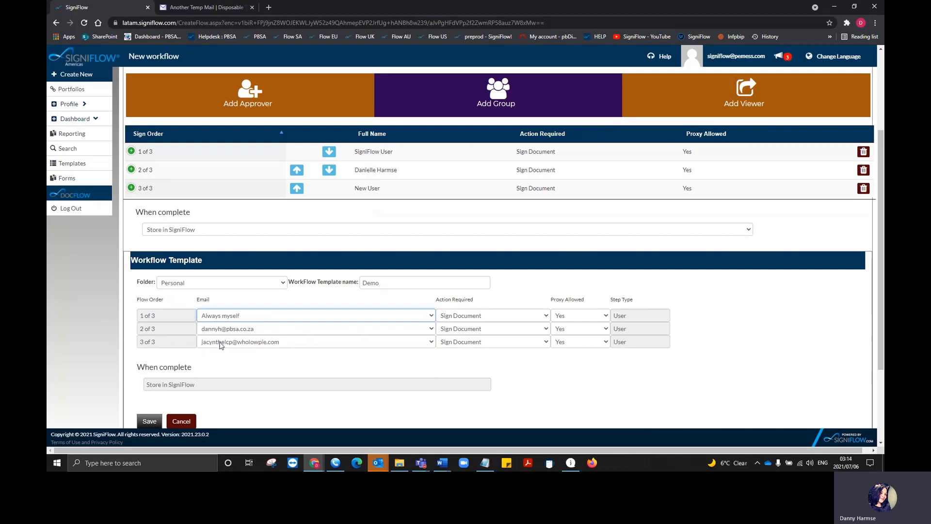
click(363, 334)
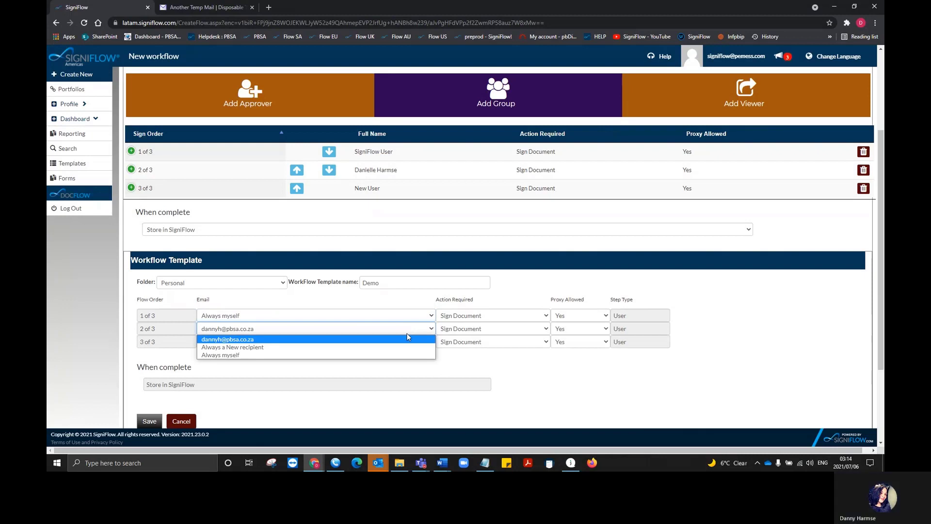
click(248, 340)
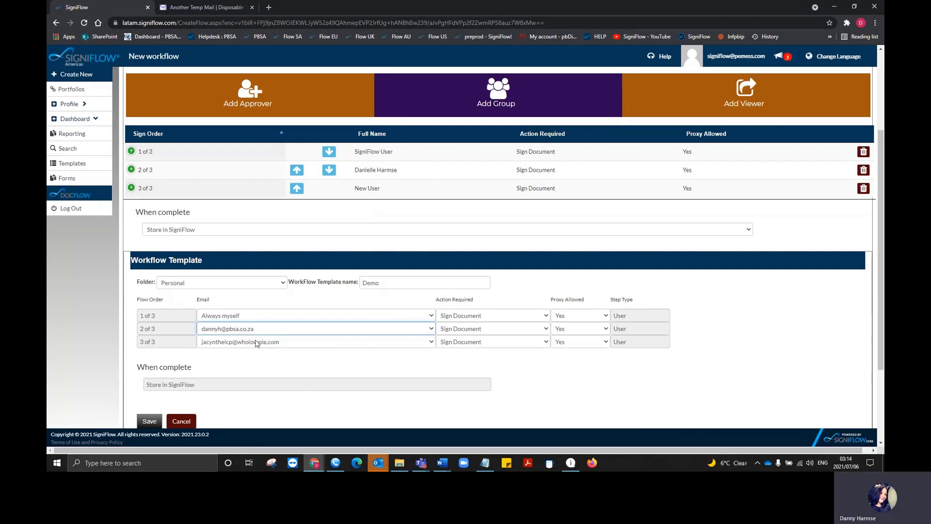
click(413, 342)
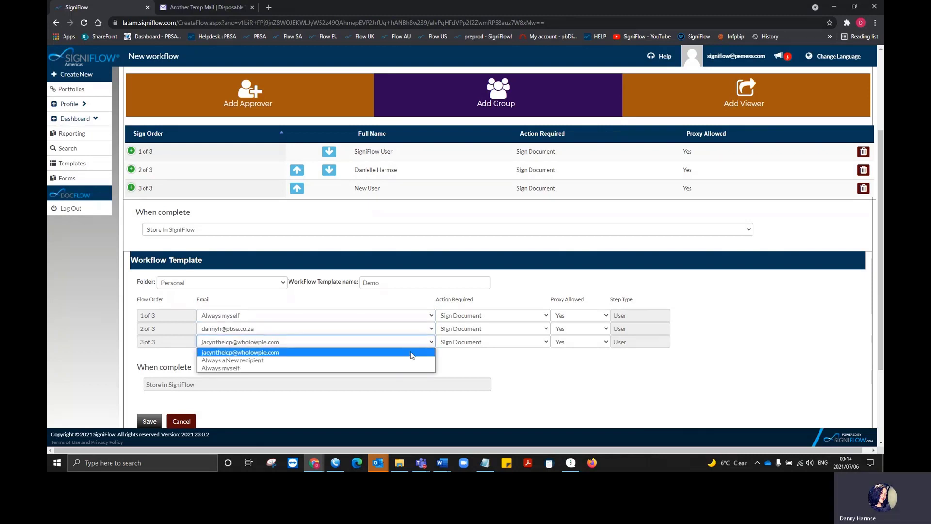
click(411, 360)
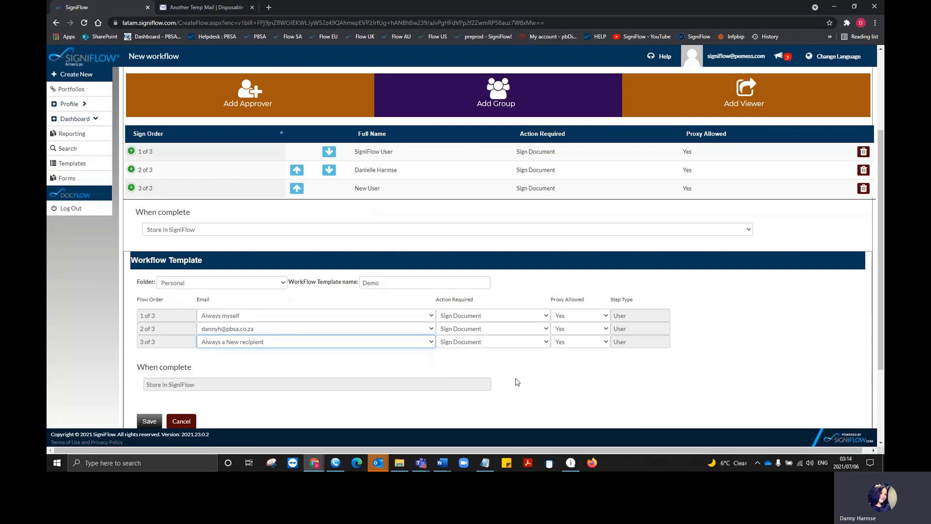
- Keep the first recipient's action as Sign Document with proxy allowed set to Yes, and save the workflow template
click(547, 316)
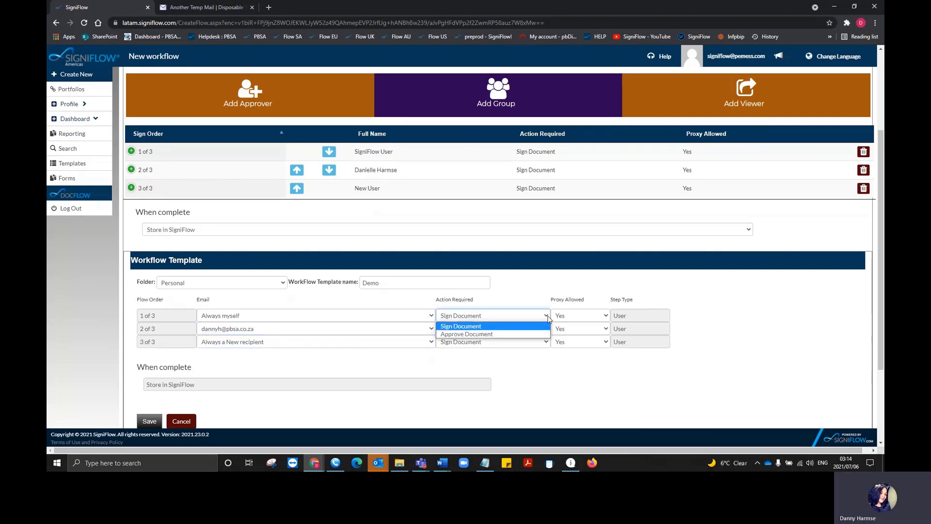
click(606, 316)
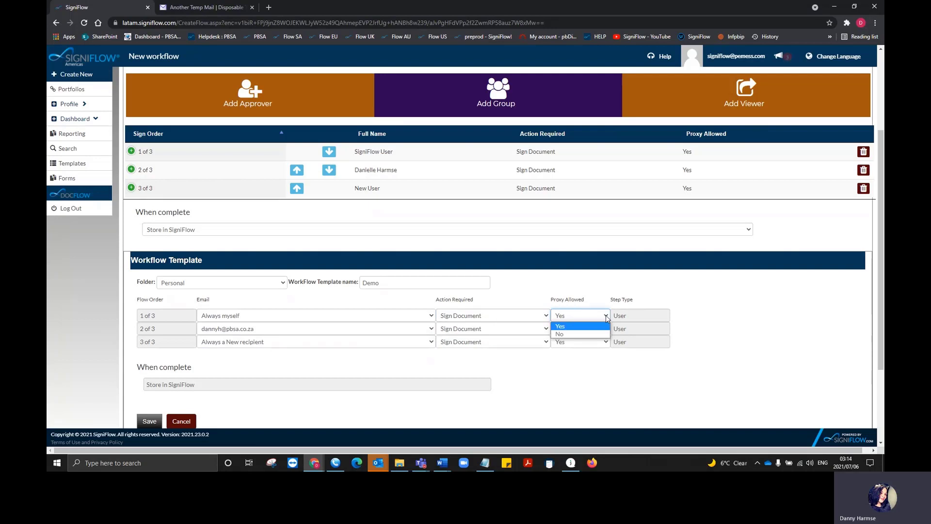
click(607, 317)
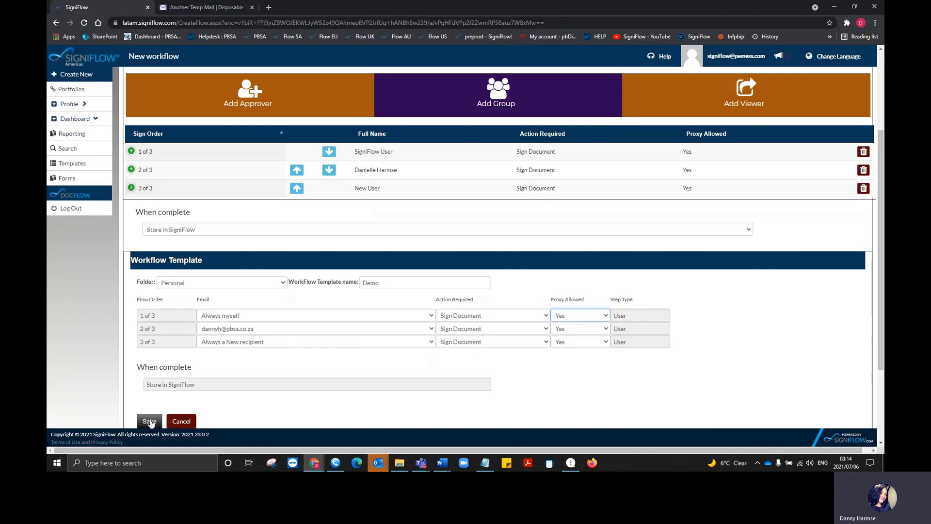
click(149, 421)
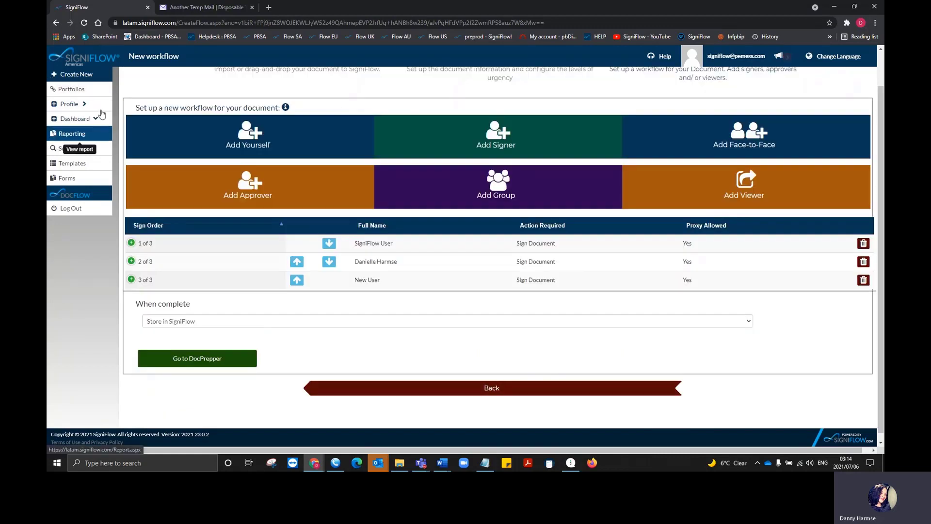
- Create another new workflow and import the NEW FIELDS Demo Agreement PDF from the Test Docs QA folder
click(78, 78)
click(434, 270)
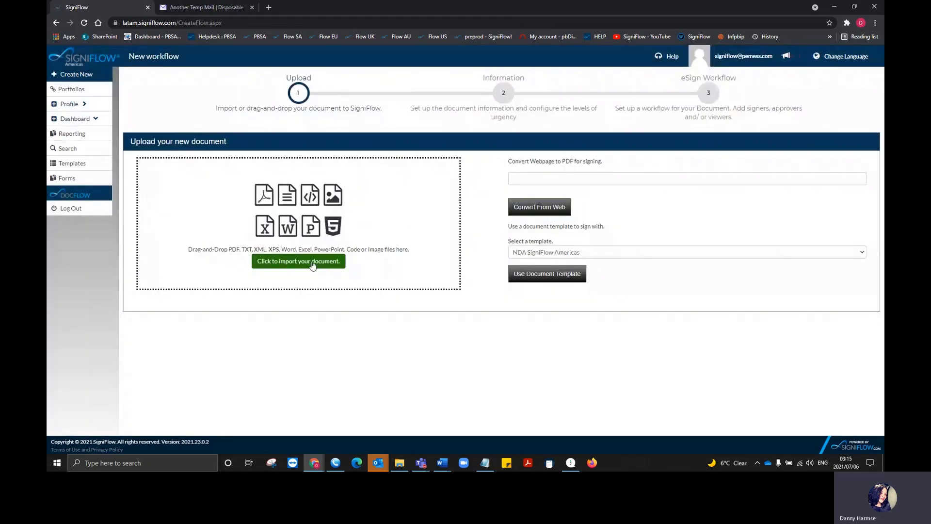
click(312, 261)
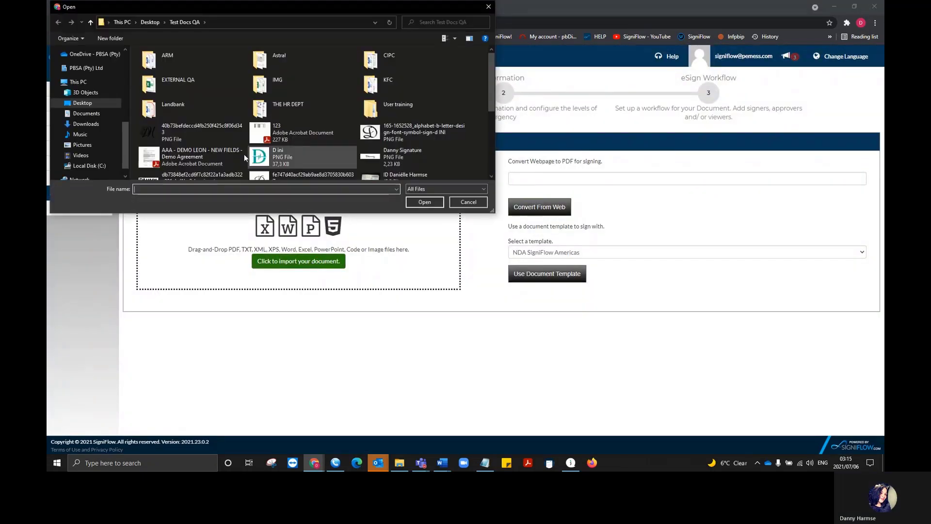
click(194, 155)
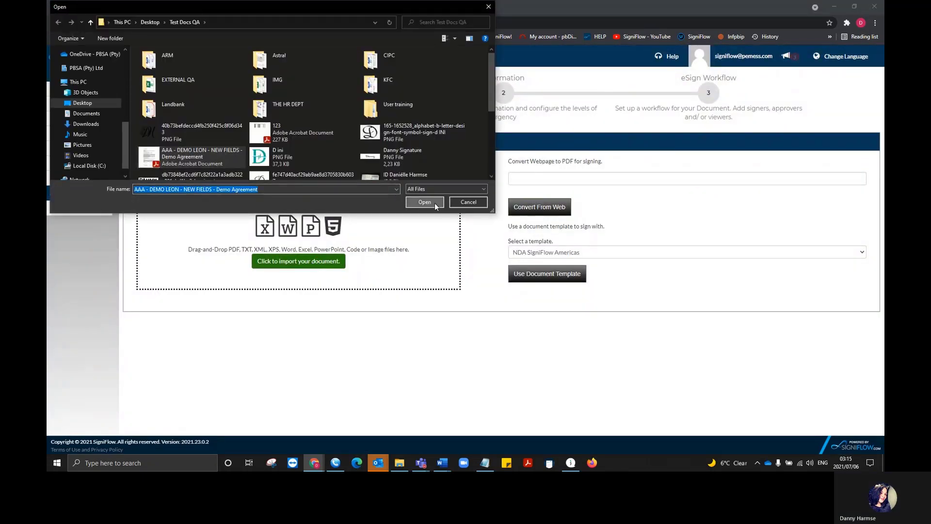
click(434, 203)
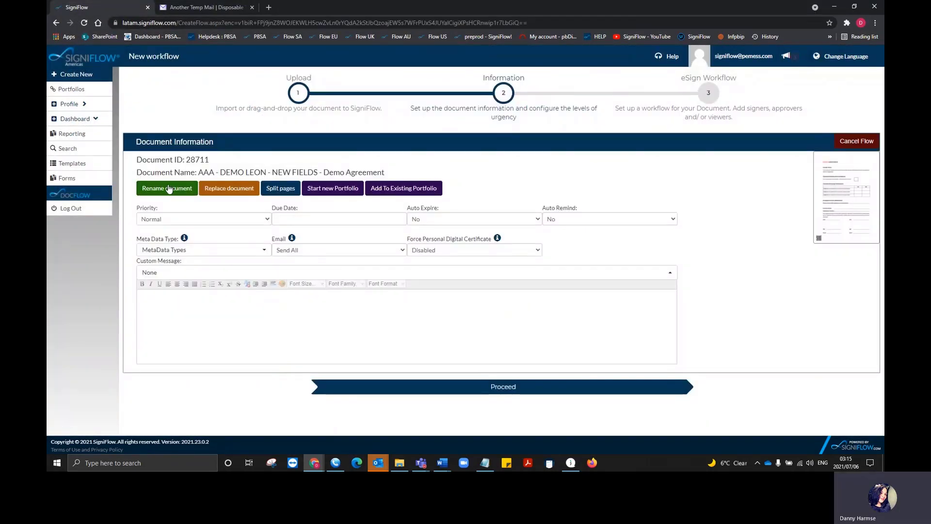
- Rename the imported document to Demo Document
click(168, 188)
drag(443, 123, 344, 123)
key(BackSpace)
drag(392, 124, 374, 124)
drag(374, 124, 363, 124)
text(Document)
click(575, 188)
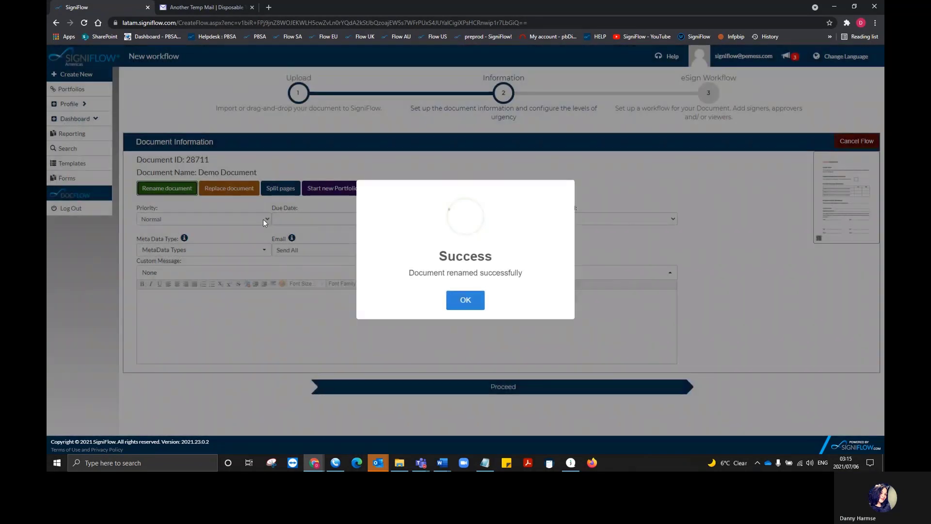
click(465, 300)
- Set the document's priority to High and its due date to 10 Jul 2021
click(253, 219)
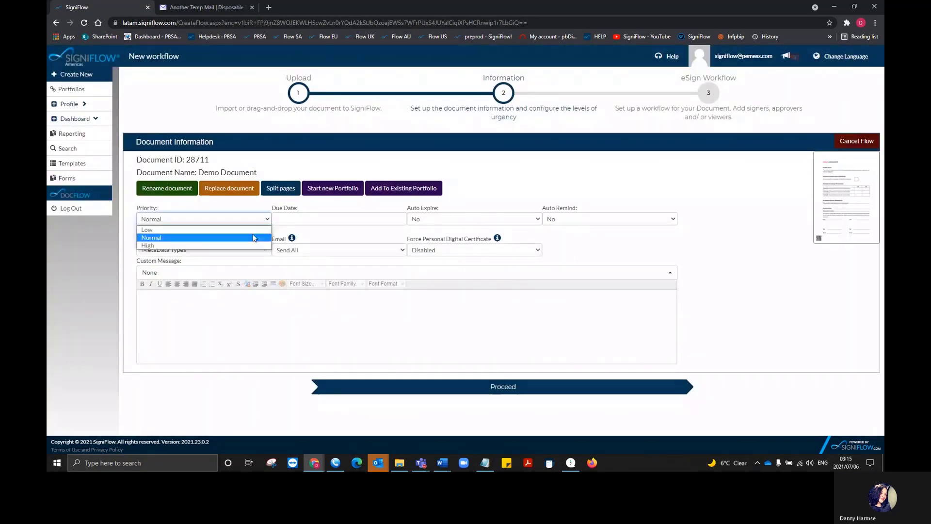
click(253, 245)
click(359, 217)
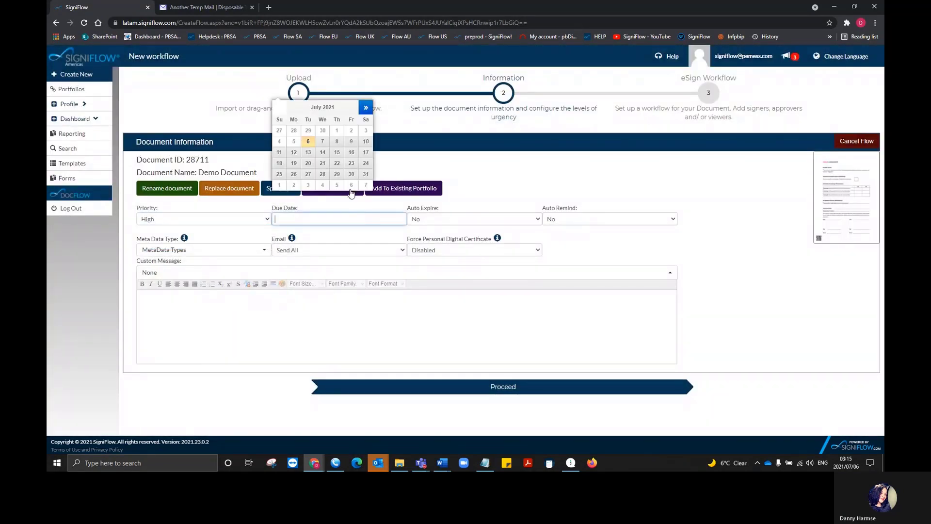
click(366, 148)
- Set both Auto Expire and Auto Remind to Yes for the document
click(456, 219)
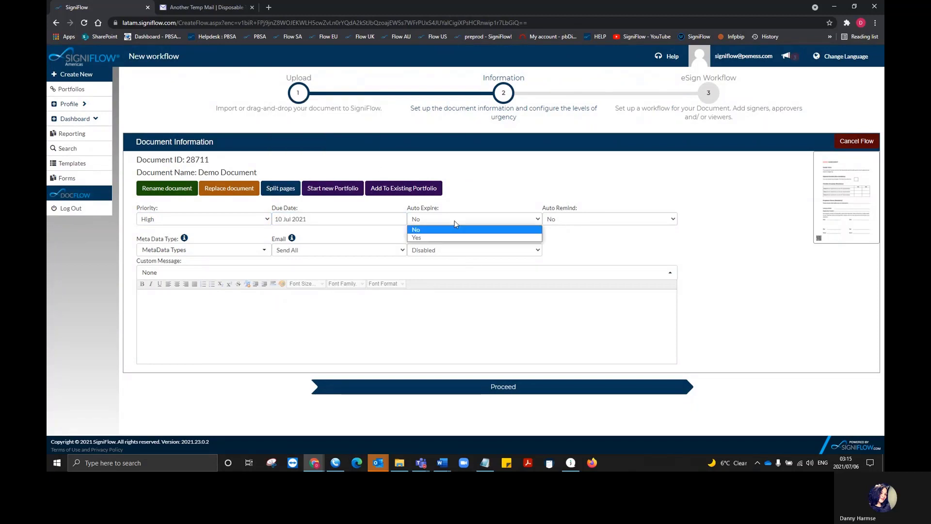
click(456, 237)
click(551, 220)
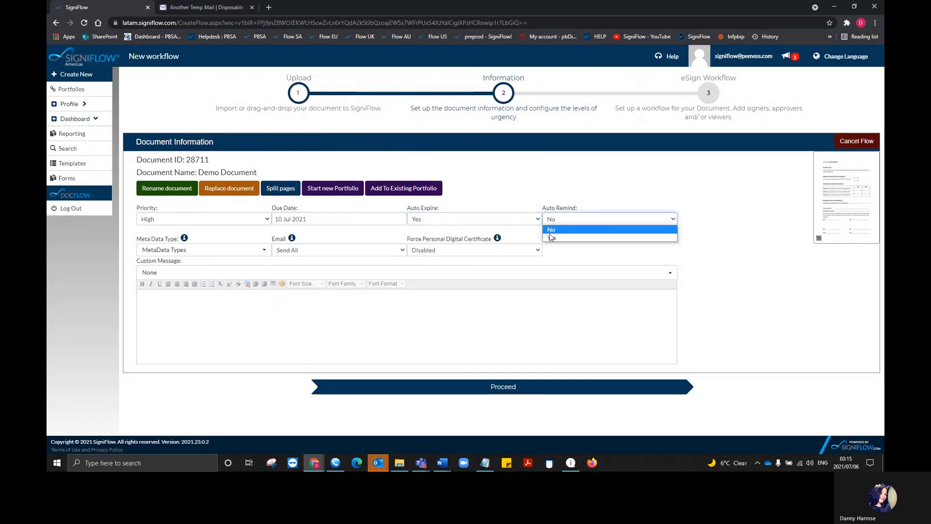
click(550, 237)
- Write the centred custom message "Good day, Please sign this document." with its second line enlarged and bold, and proceed to the eSign Workflow stage
click(221, 304)
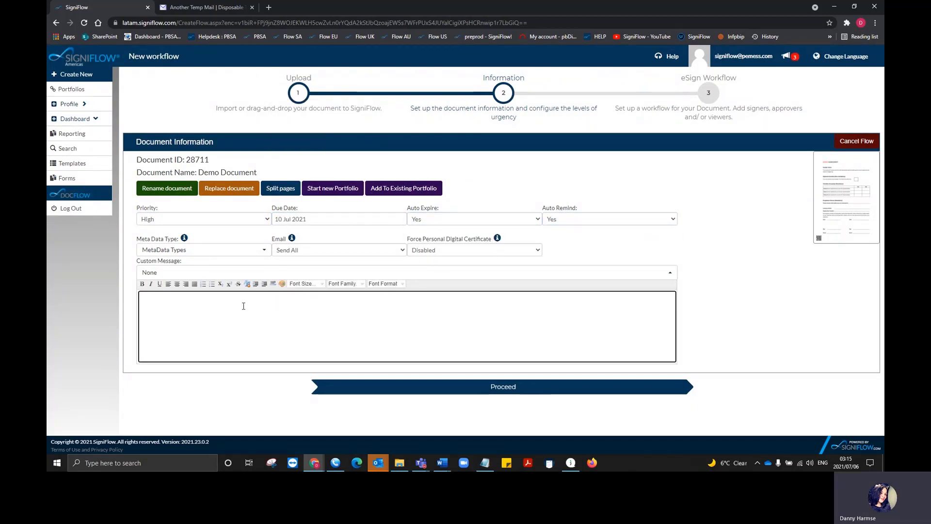
text(Good)
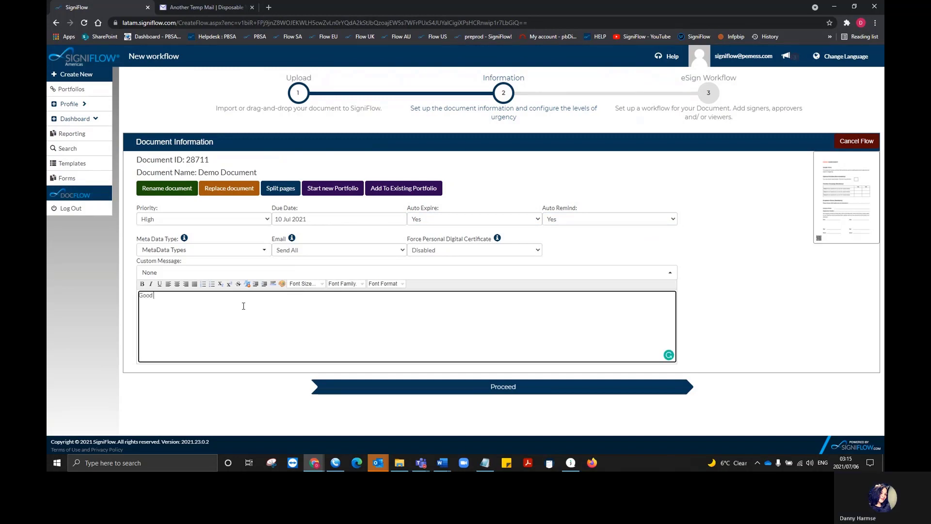
drag(206, 313, 92, 287)
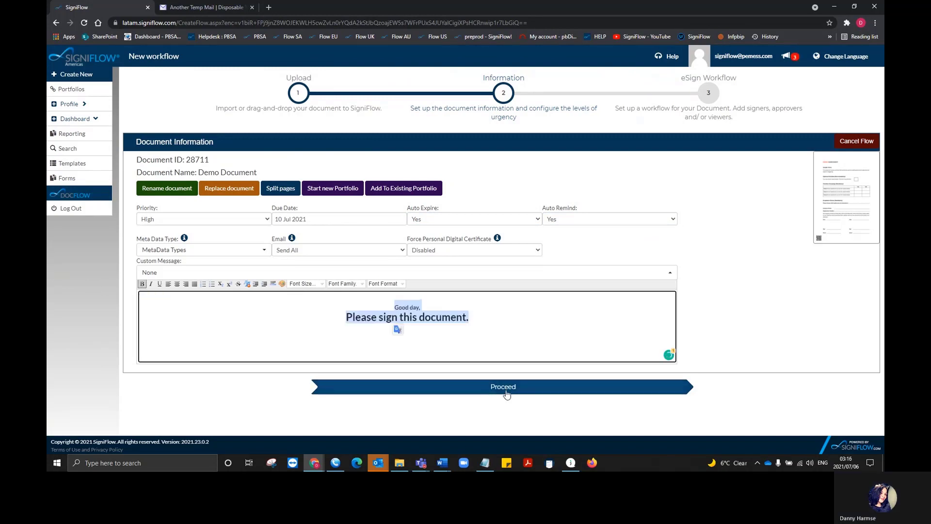
click(506, 390)
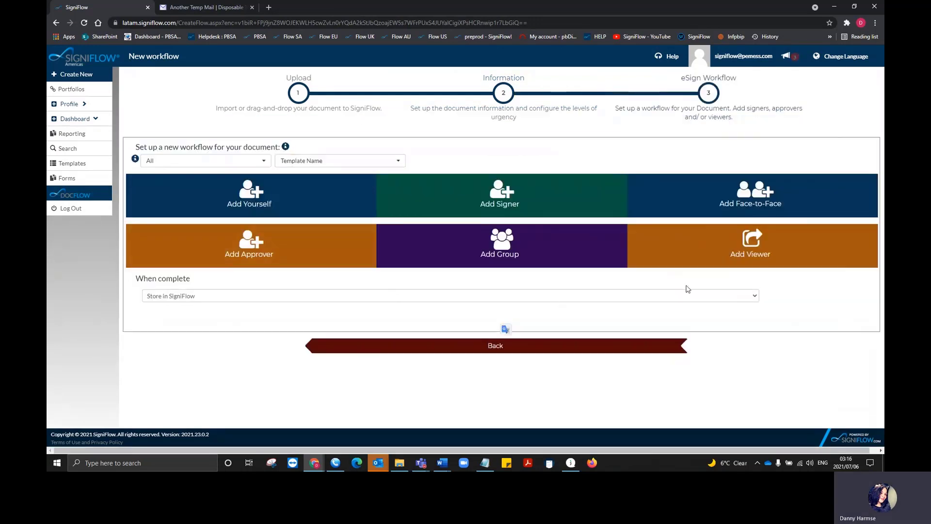
- Load the Demo - Steps: 4 workflow template with the new user's details as third signer, and take the document to DocPrepper
click(397, 162)
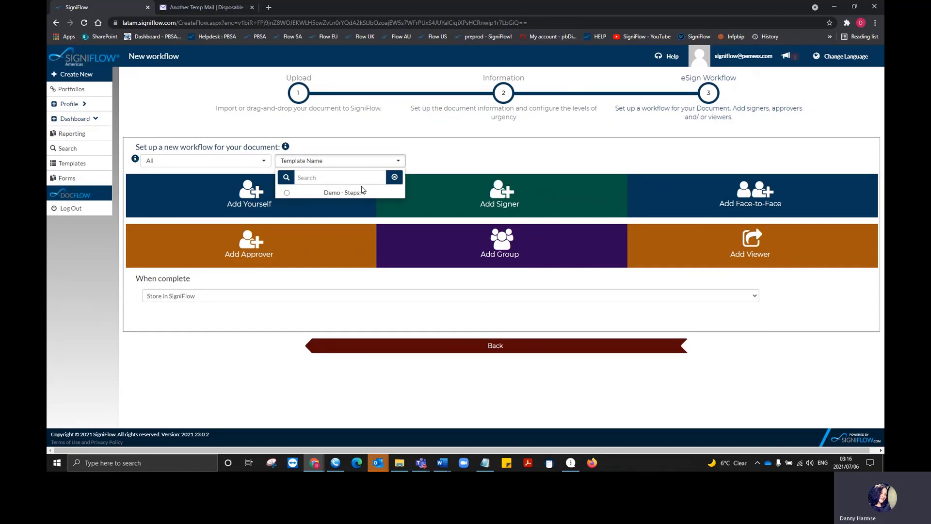
click(361, 192)
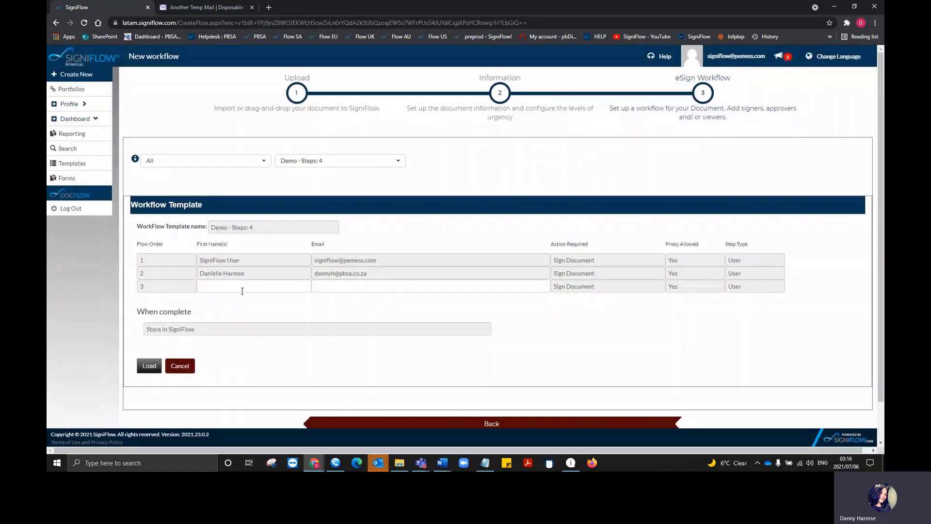
click(240, 286)
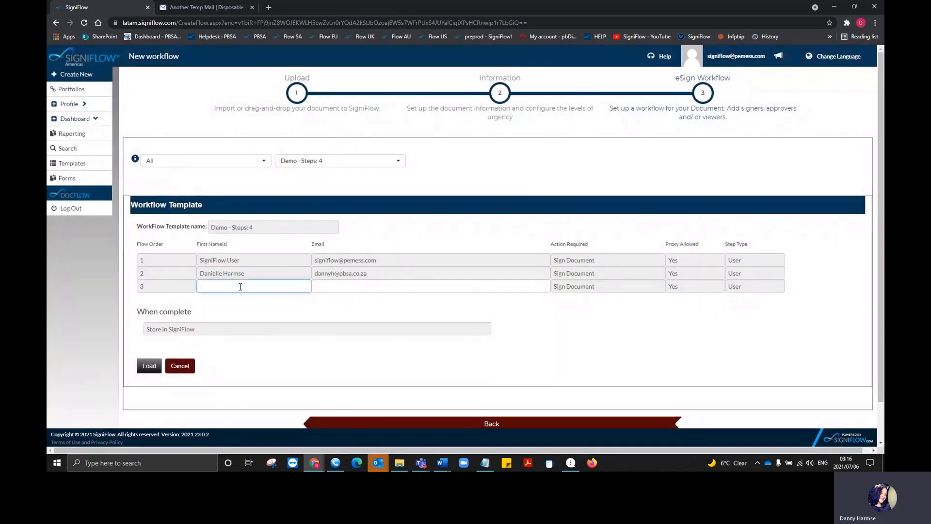
text(new)
click(228, 299)
click(150, 367)
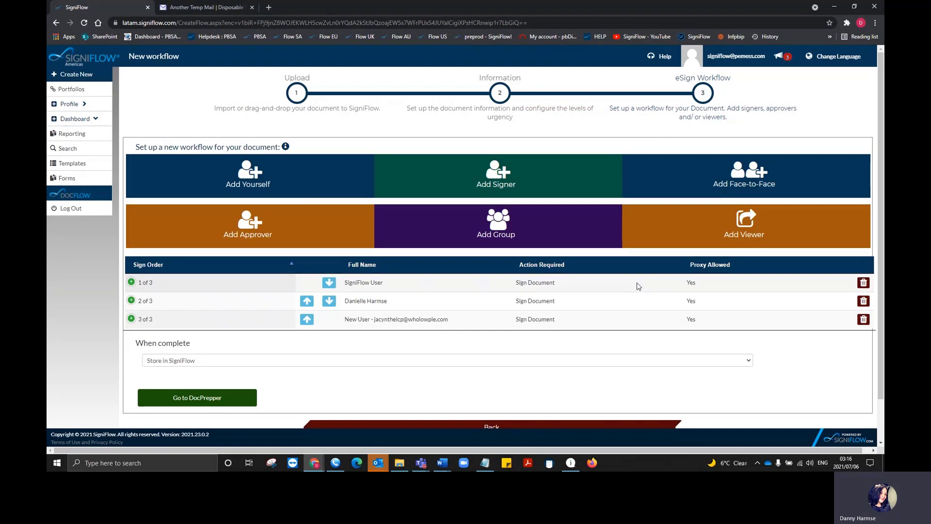
click(201, 399)
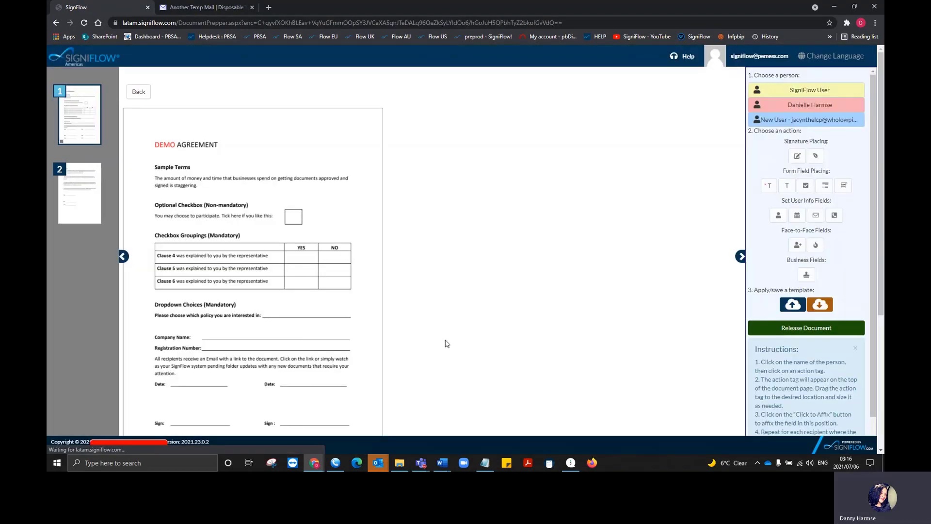
- Affix the first signer's signature field on page 1's left Sign line and their name field on the left Name line
scroll(288, 236, down, 2)
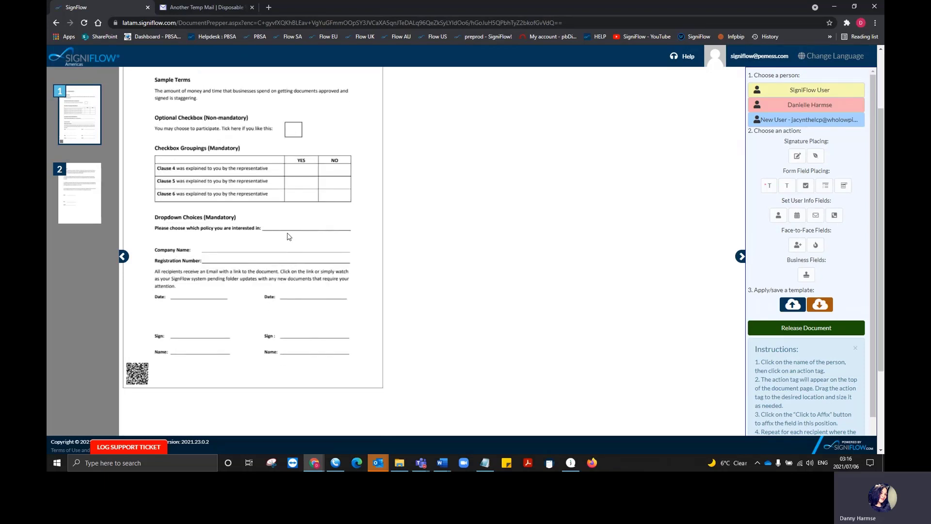
click(804, 94)
click(797, 156)
drag(200, 171, 246, 315)
click(212, 323)
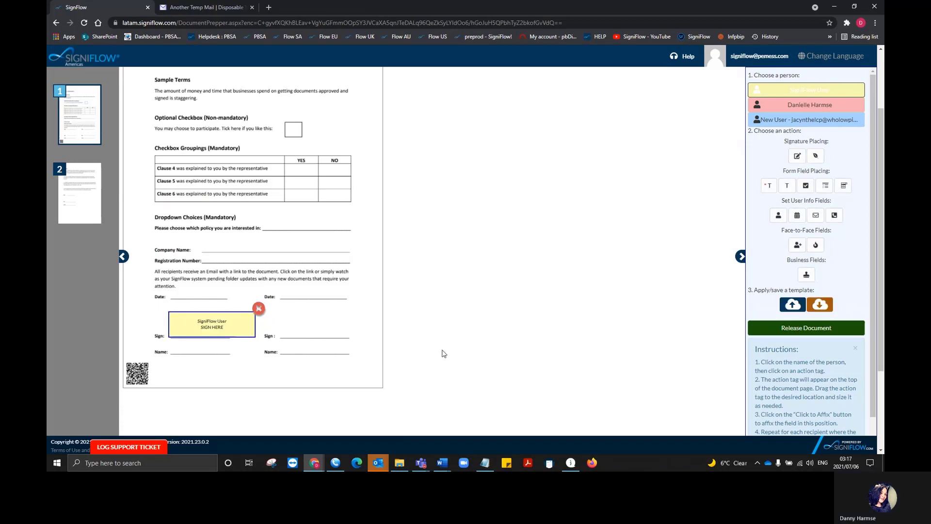
drag(227, 266, 240, 355)
click(219, 352)
- Affix the first signer's date field on the left Date line and an initials field in page 1's bottom-right corner
click(796, 215)
drag(194, 171, 240, 295)
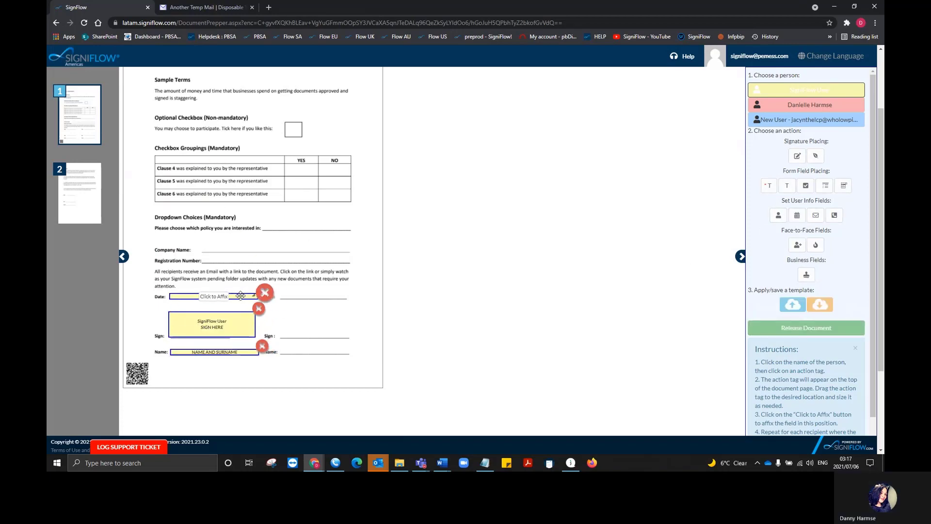
click(216, 296)
click(805, 186)
drag(133, 178, 362, 372)
click(361, 372)
- Create a checkbox group for Clause 4's YES and NO cells with a minimum of 1, and save its settings
click(825, 186)
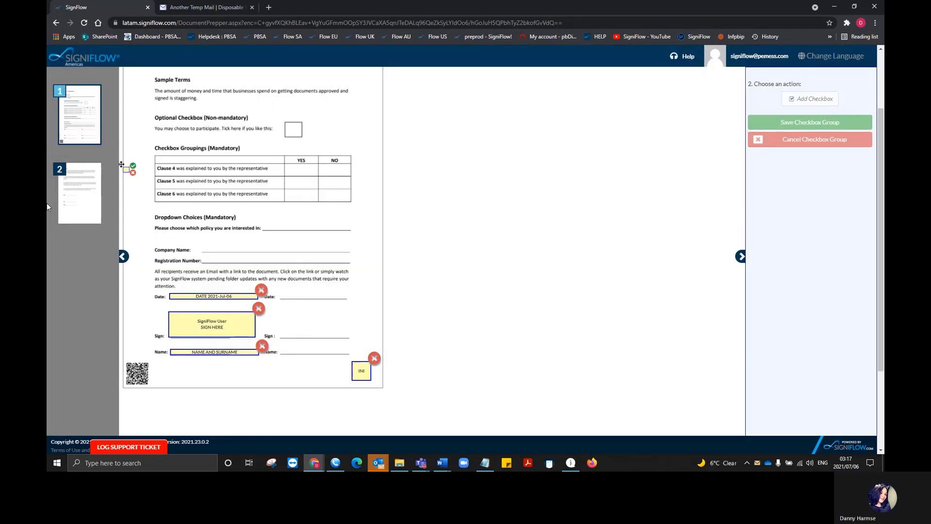
drag(127, 170, 335, 172)
click(307, 166)
click(810, 99)
click(341, 167)
click(794, 123)
click(565, 105)
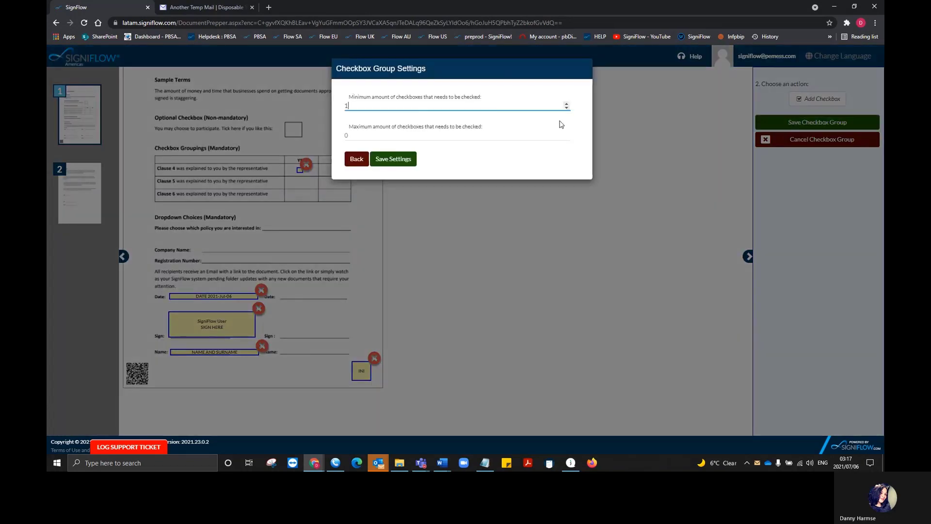
click(566, 134)
click(389, 160)
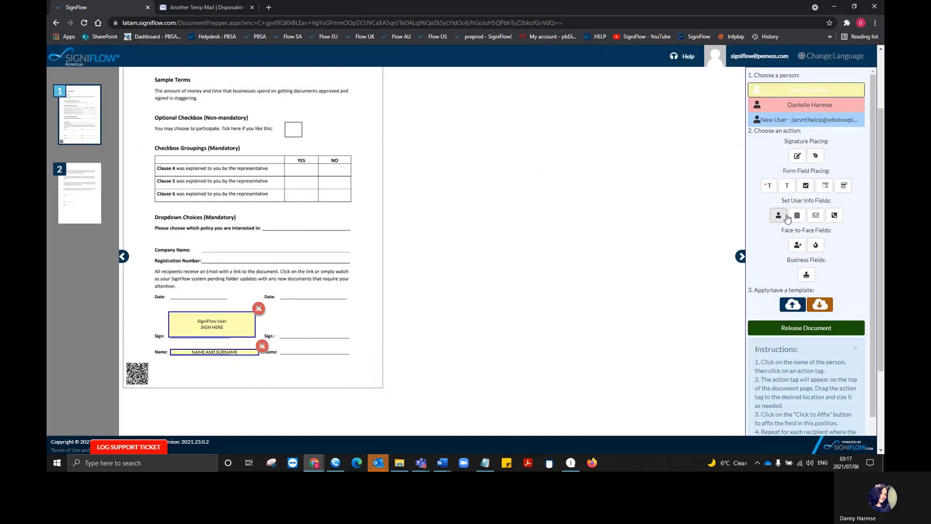
- Affix the first signer's date on the left Date line and initials in the page's bottom-right corner, without adding the initials to all pages
click(797, 215)
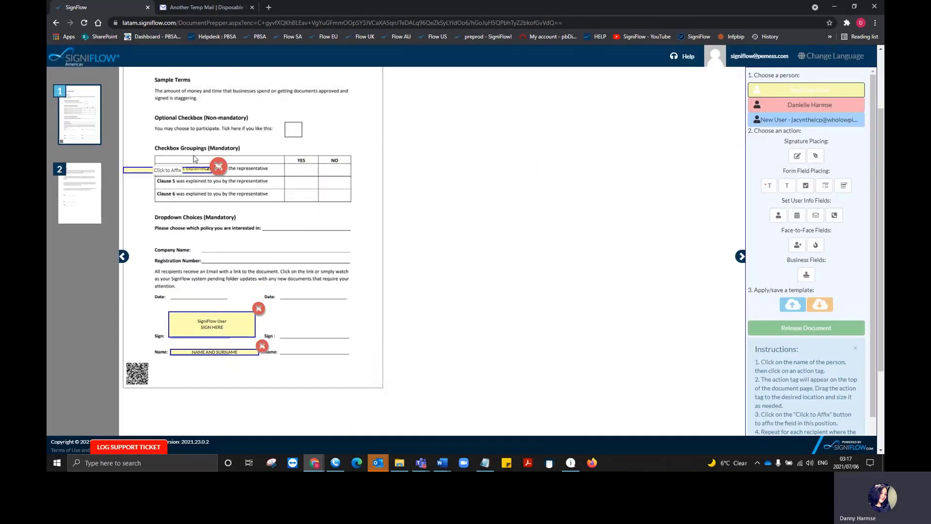
drag(194, 168, 240, 295)
click(214, 296)
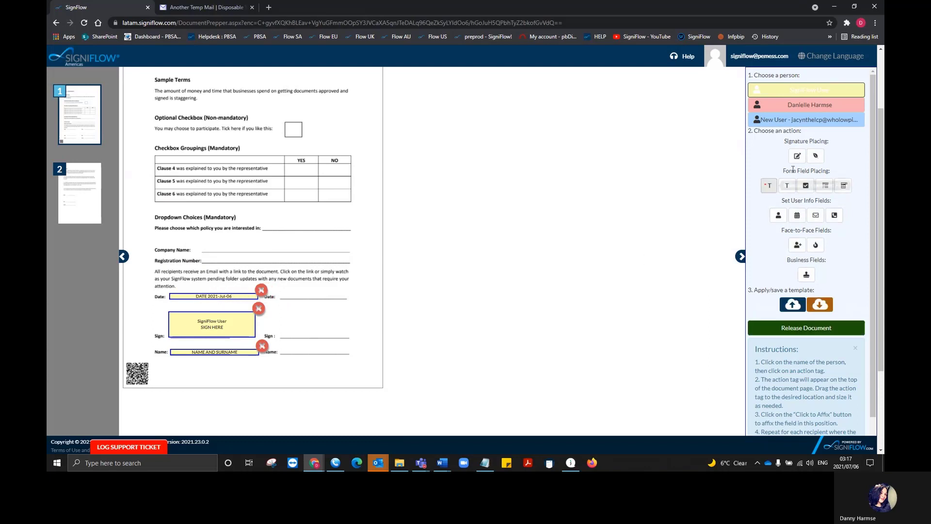
click(817, 158)
drag(135, 178, 362, 372)
click(362, 372)
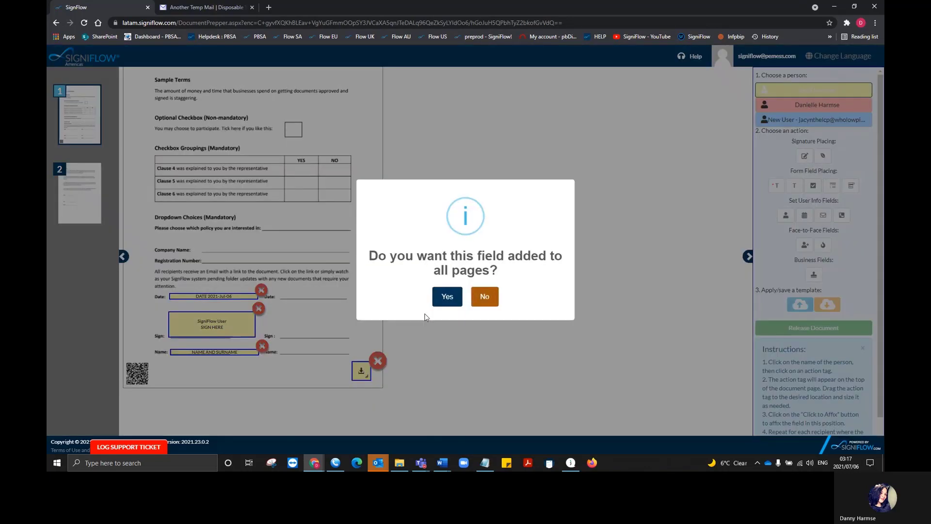
click(478, 291)
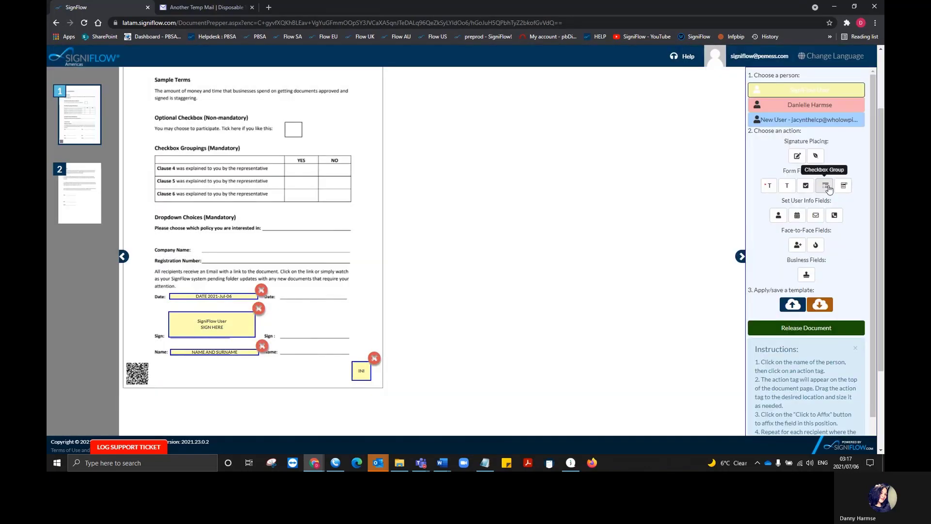
- Add a first-signer checkbox group in Clause 4's YES and NO cells, set its minimum to 1, raise its maximum by one, and save
click(828, 188)
click(825, 101)
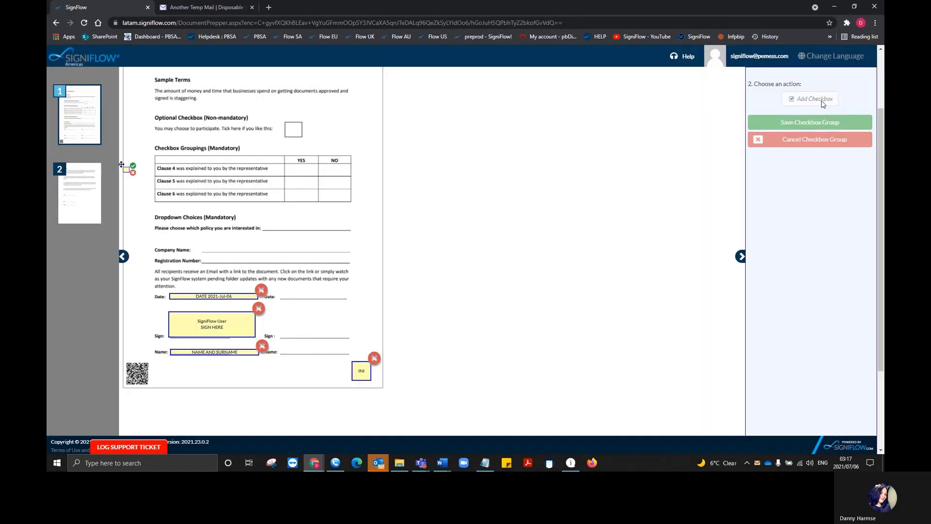
drag(128, 175, 301, 175)
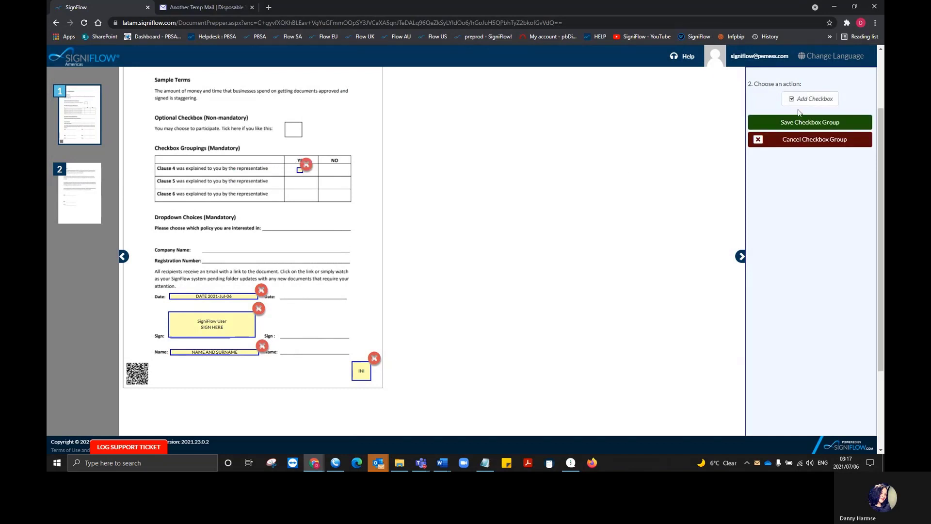
click(815, 98)
drag(131, 175, 334, 171)
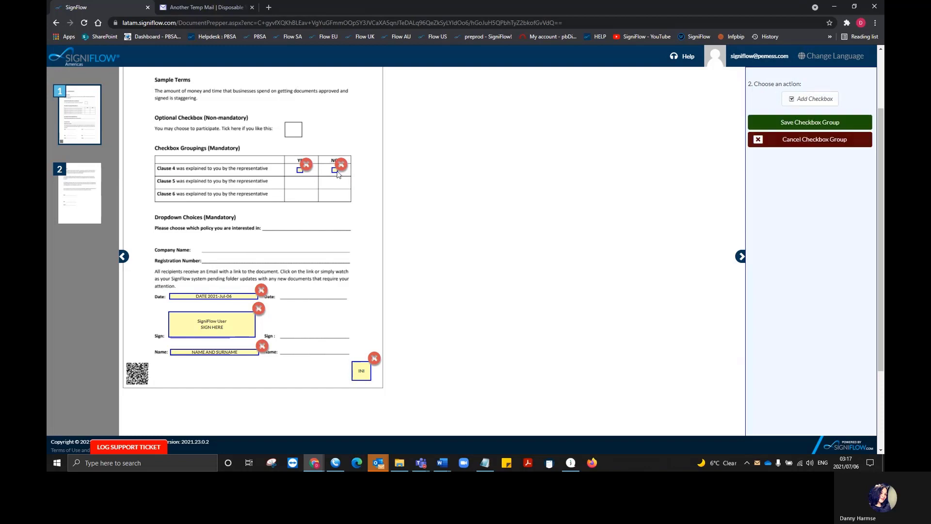
click(791, 122)
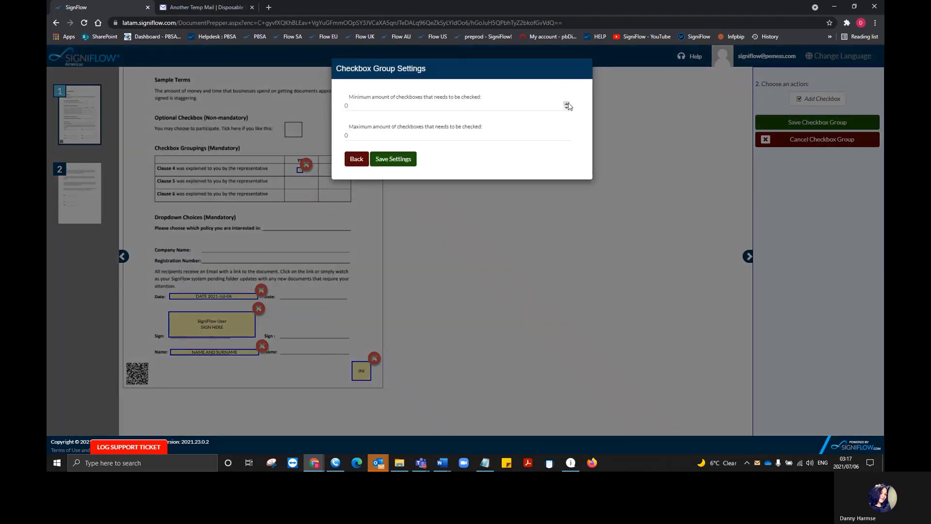
click(566, 104)
click(566, 133)
click(380, 160)
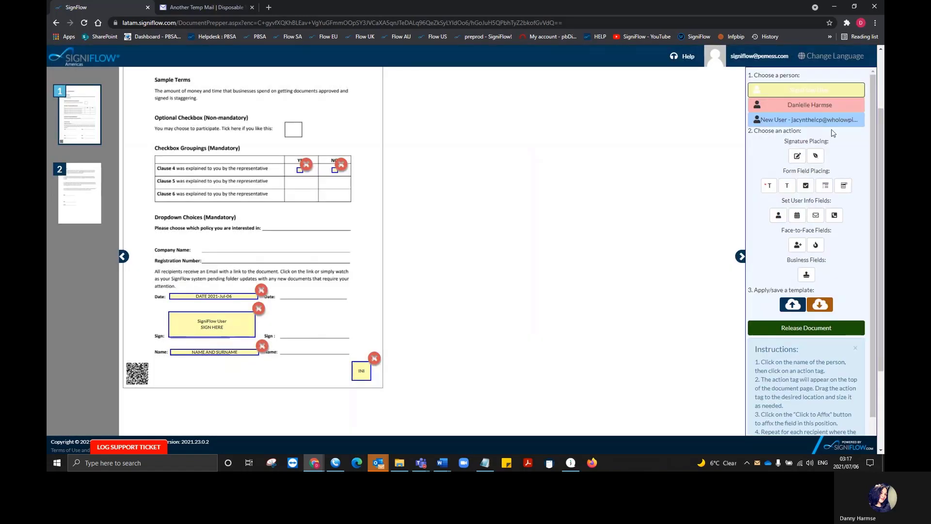
- Affix a signature field for the second signer on page 1's right Sign line
click(811, 106)
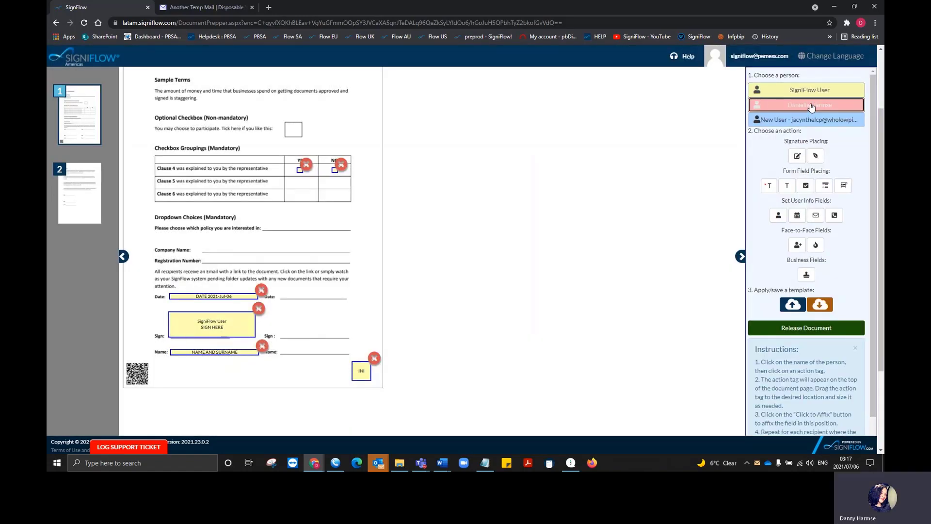
click(797, 155)
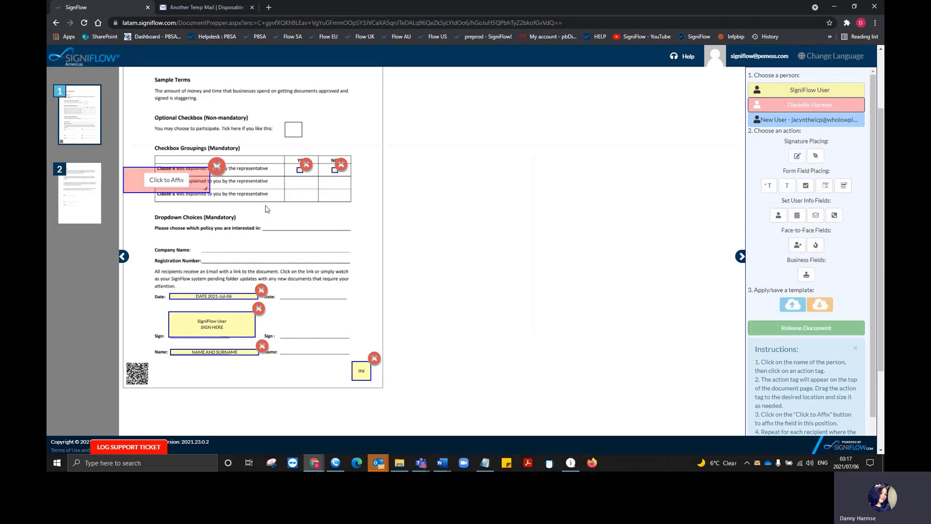
drag(202, 180, 325, 312)
drag(355, 323, 359, 325)
click(322, 326)
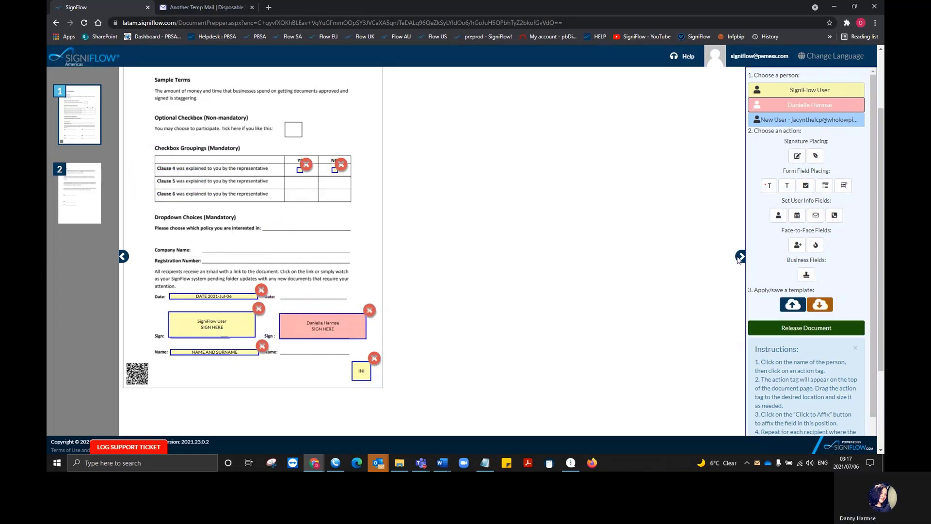
- Affix the second signer's name field on the right Name line and their date field on the right Date line
click(778, 215)
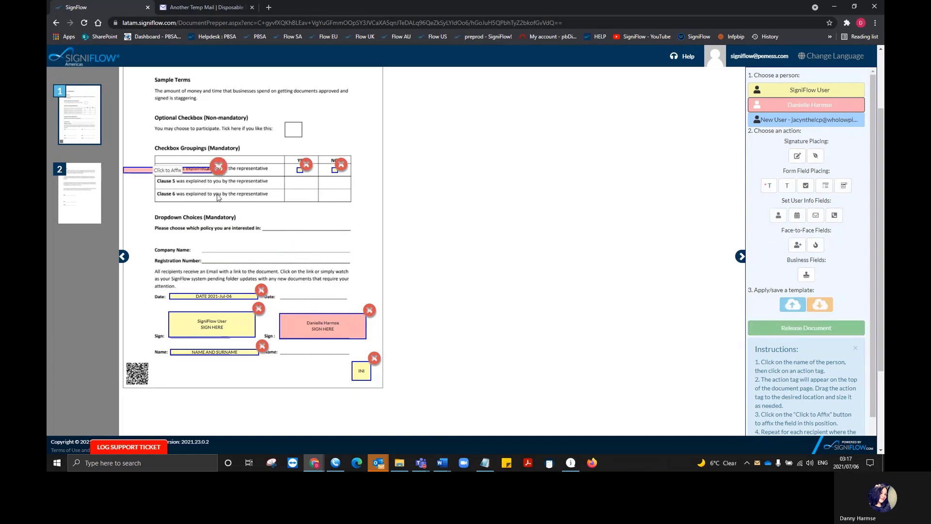
drag(195, 173, 351, 349)
click(324, 350)
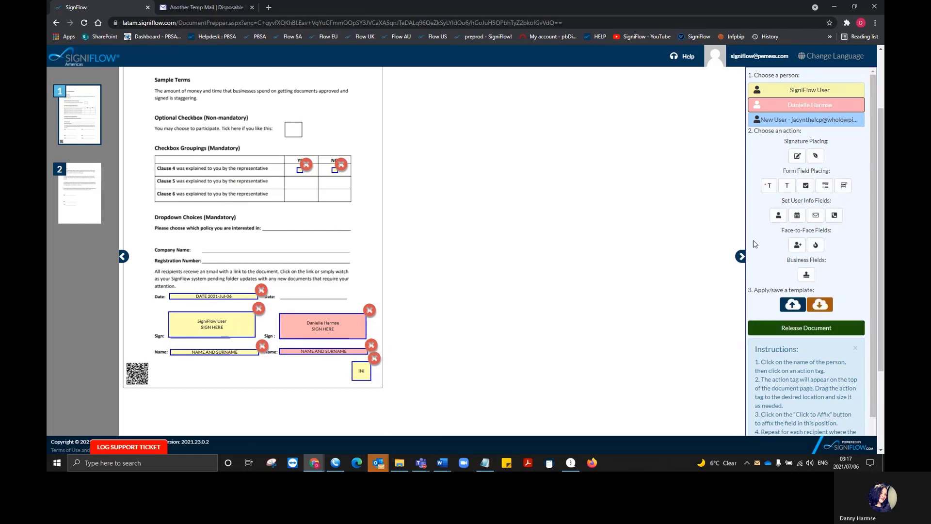
click(796, 214)
drag(196, 169, 353, 296)
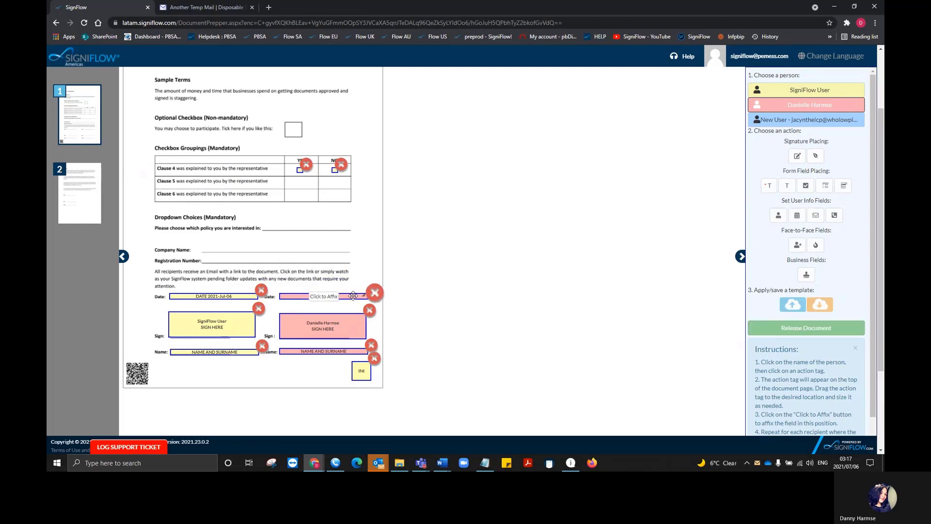
click(324, 296)
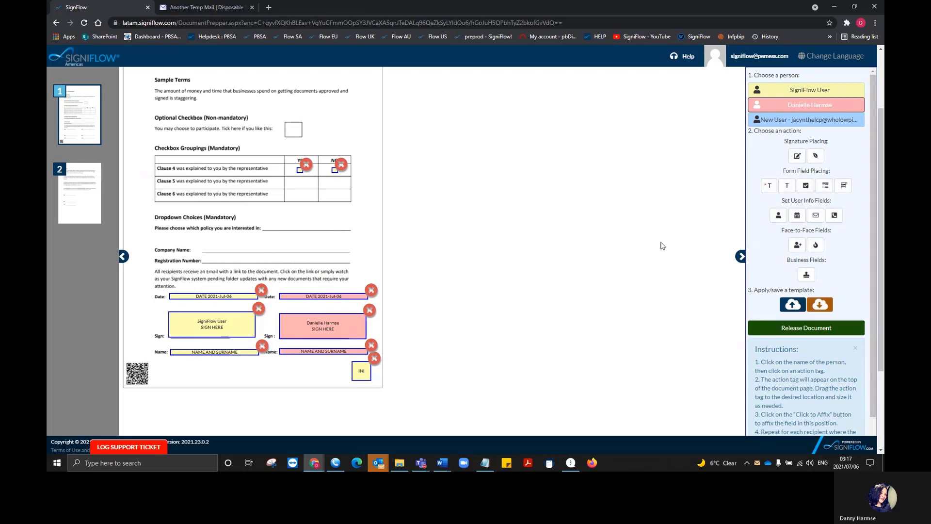
- Add a second-signer checkbox group in Clause 5's YES and NO cells, set its minimum to 1, raise its maximum by one, and save
click(826, 186)
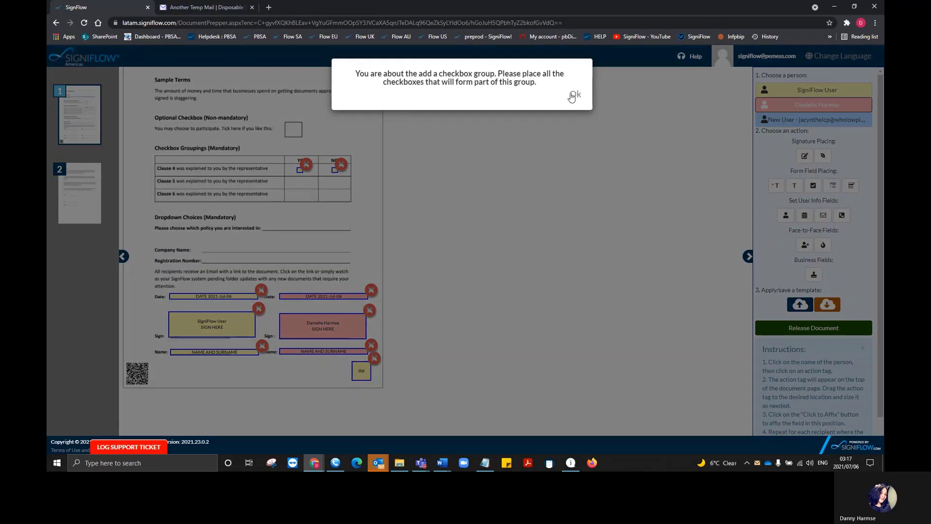
click(573, 93)
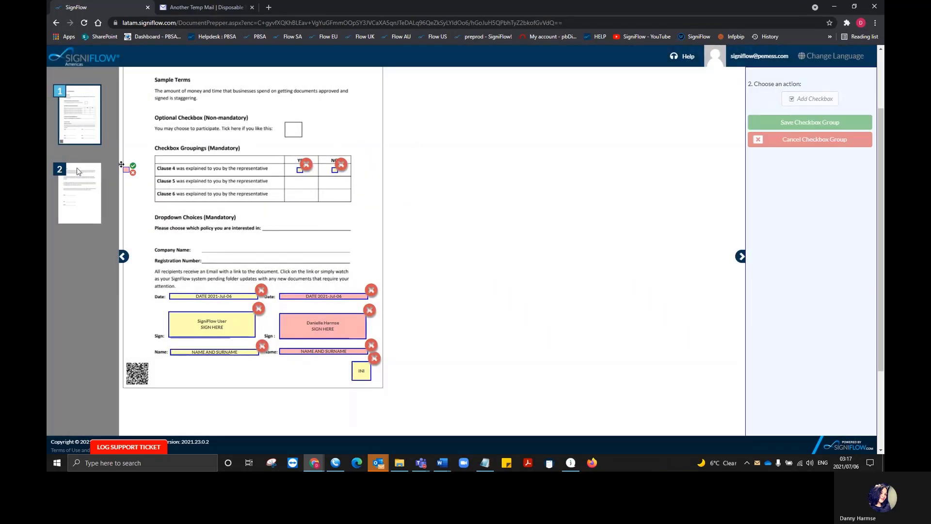
drag(127, 170, 300, 187)
click(809, 98)
drag(127, 175, 334, 187)
click(810, 122)
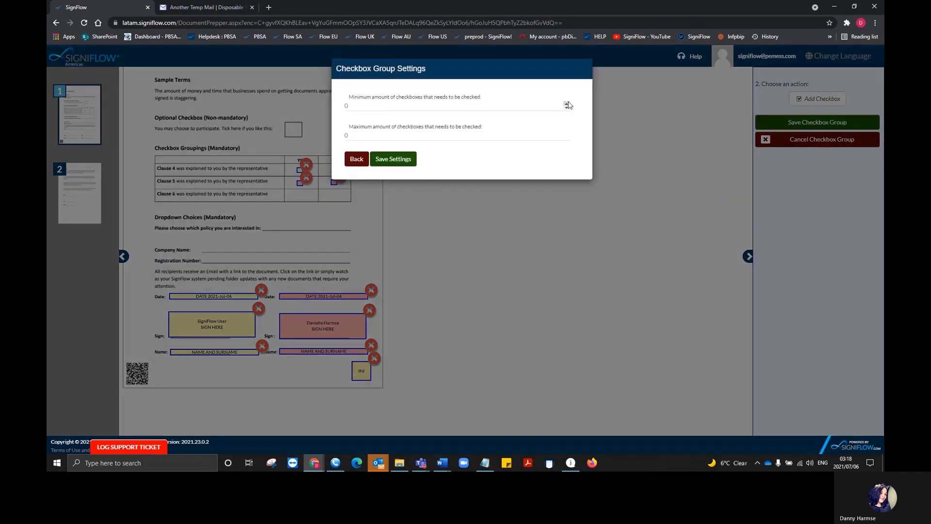
click(566, 104)
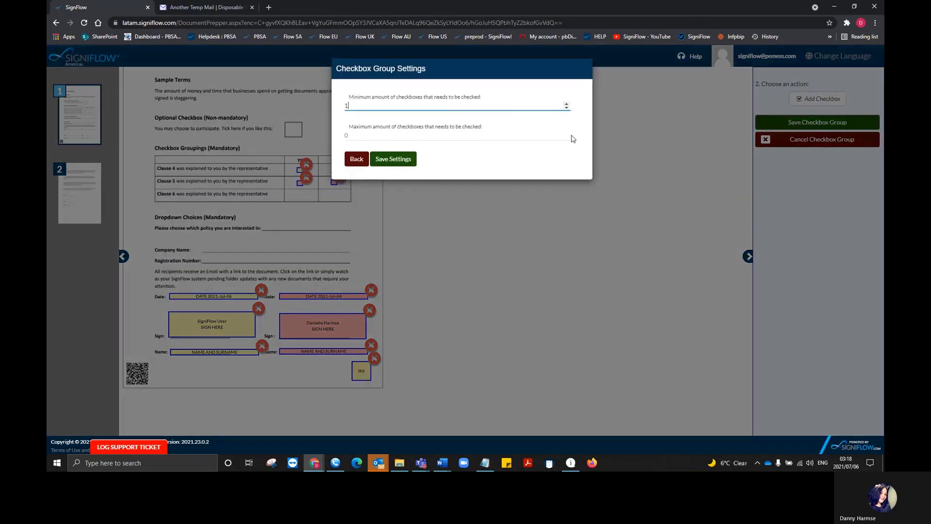
click(566, 134)
click(398, 159)
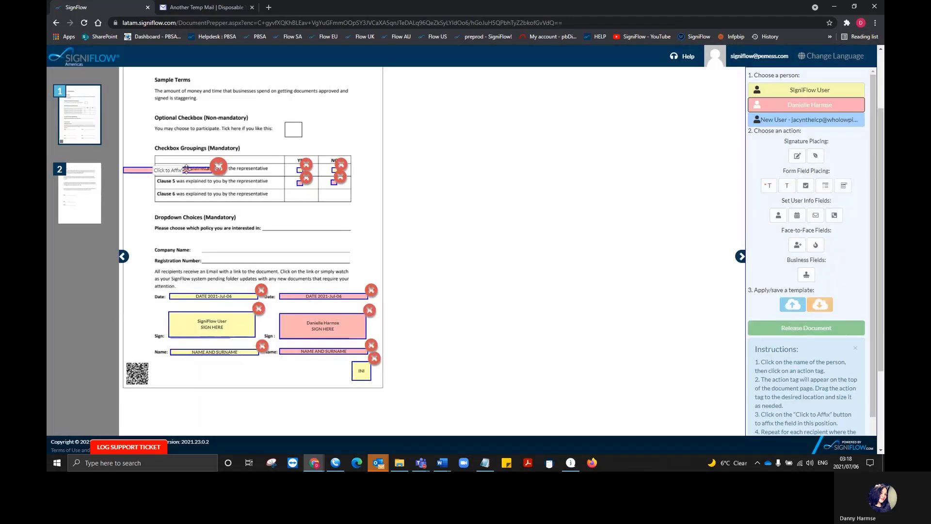
- Affix a second-signer dropdown field on the policy line with the values Option 1, Option 2 and Option 3
drag(186, 169, 324, 227)
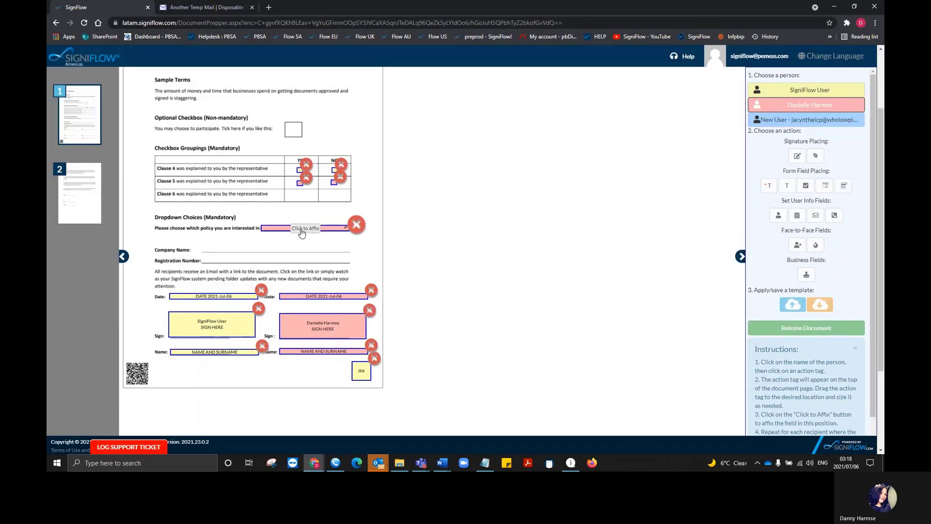
click(301, 228)
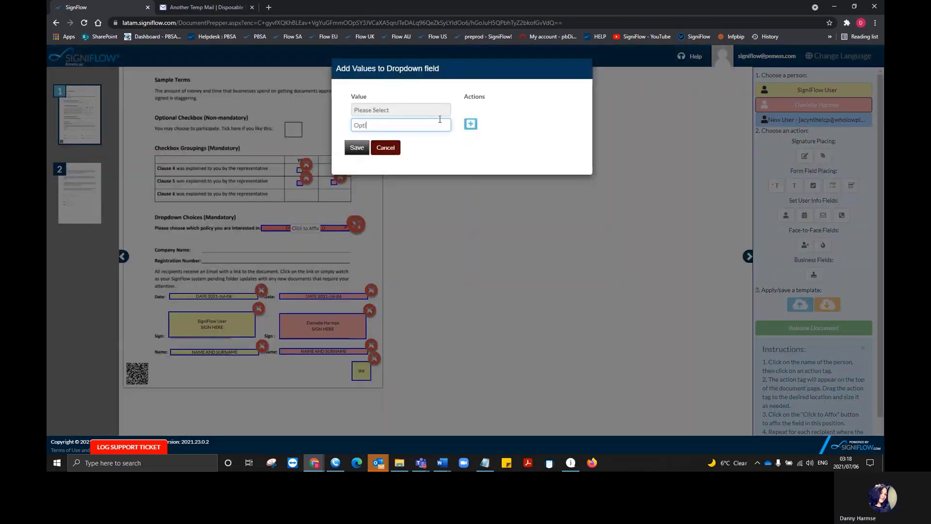
click(468, 124)
text(O)
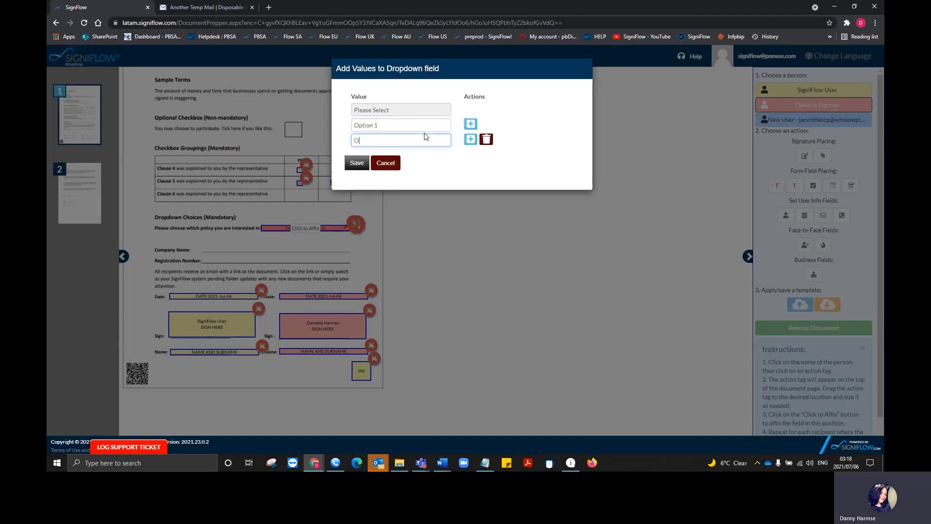
text(ption 2)
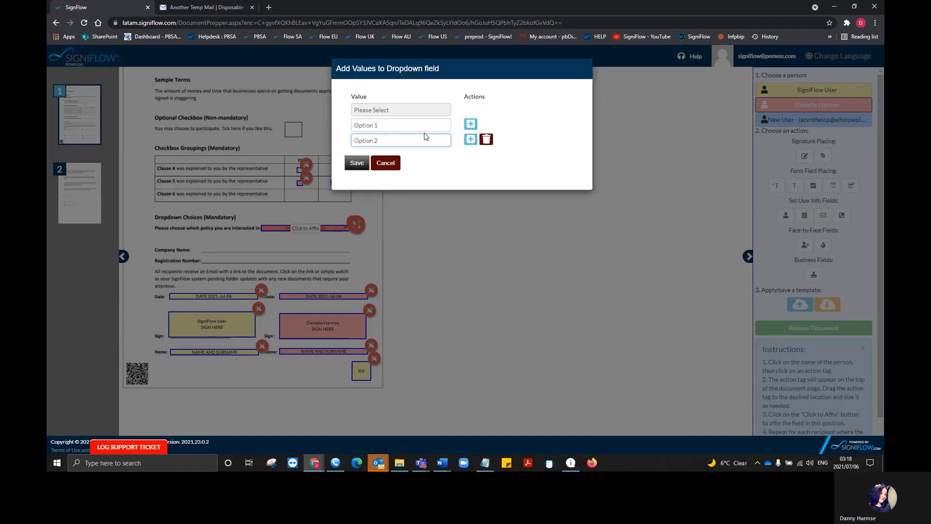
click(470, 139)
text(Option 3)
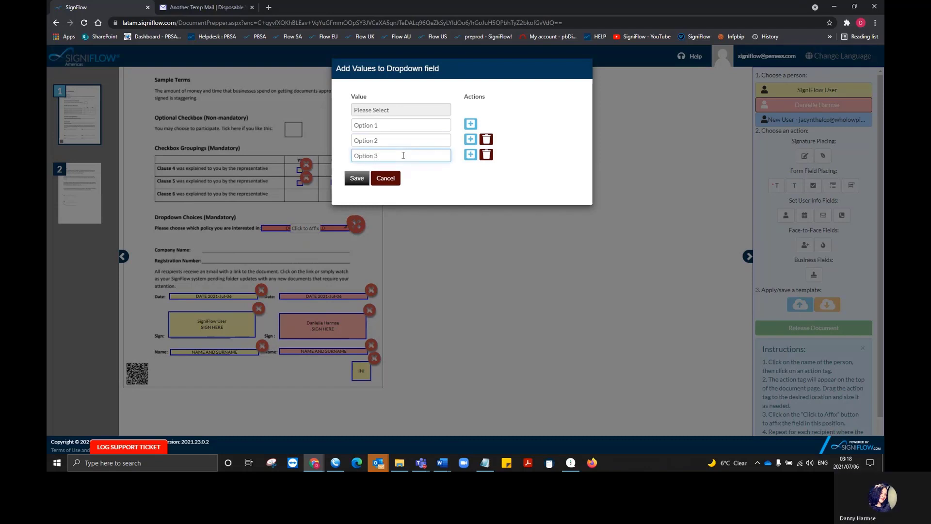
click(359, 178)
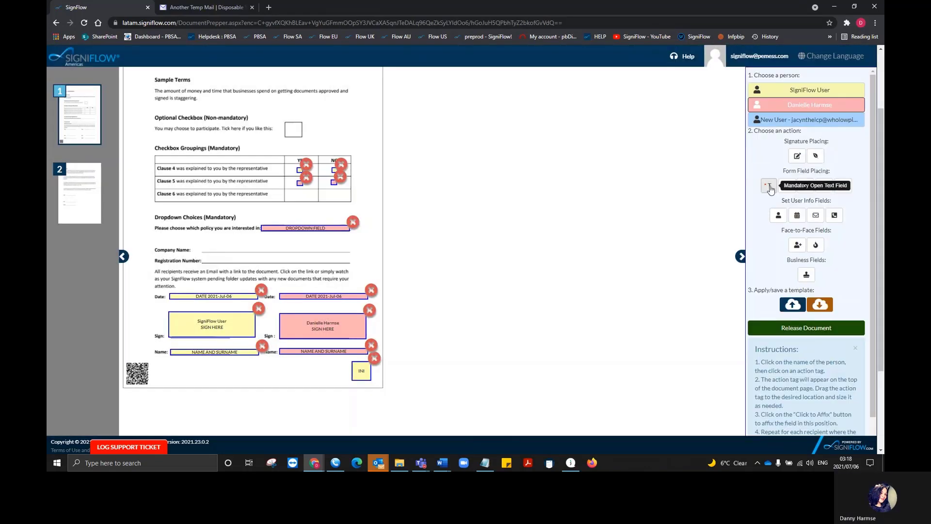
- Affix a mandatory text field on the Company Name line and an optional text field on the Registration Number line for the second signer
click(769, 186)
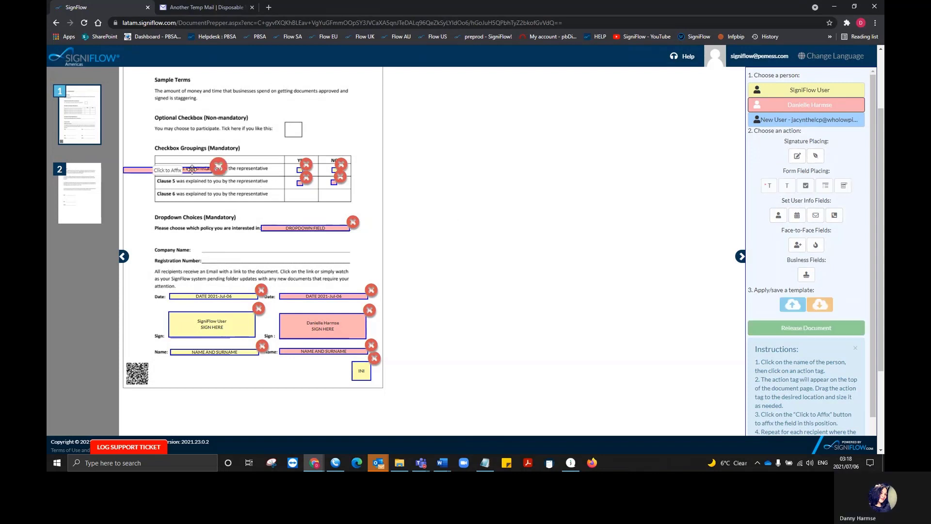
drag(192, 169, 352, 248)
click(276, 250)
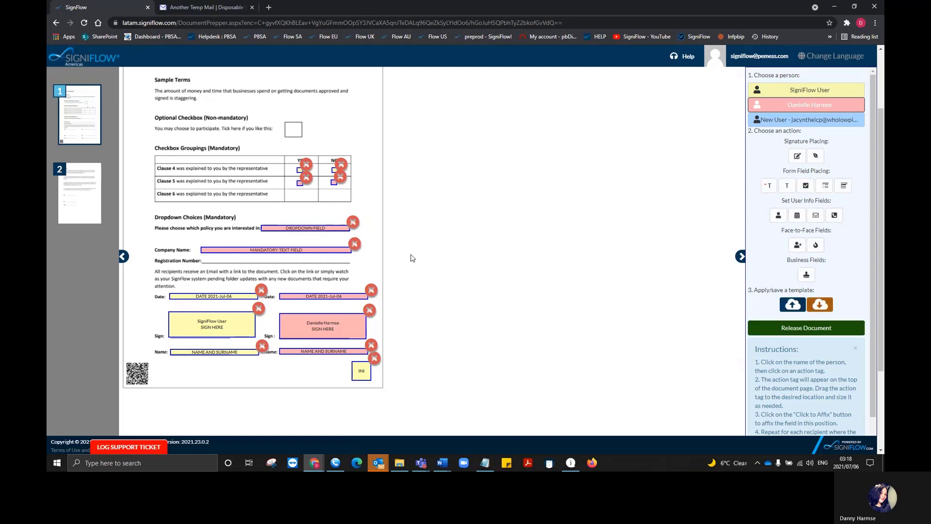
click(791, 188)
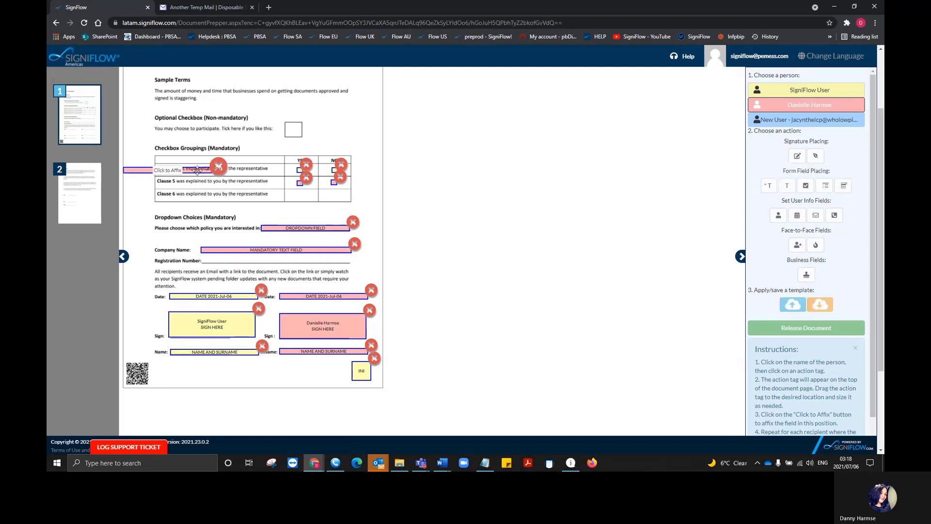
drag(197, 170, 354, 268)
click(276, 260)
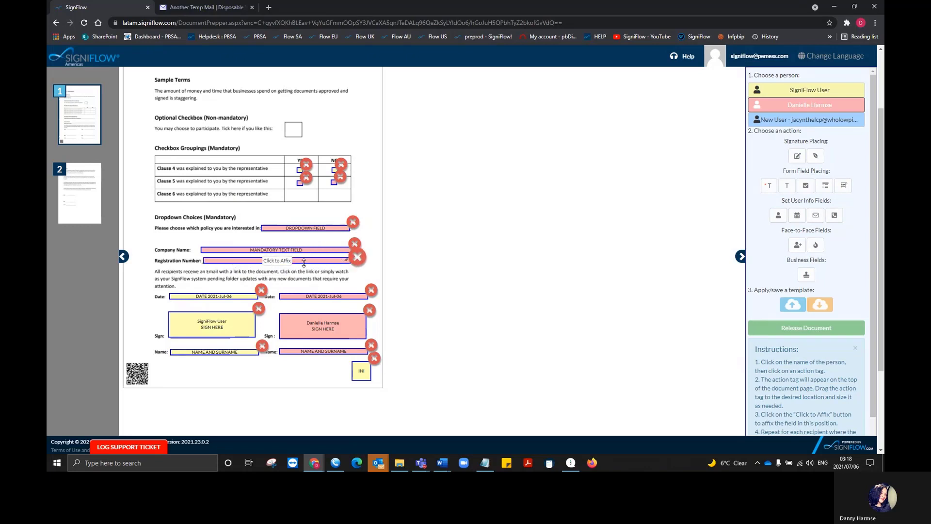
- Affix the second signer's initials just left of the first signer's initials and apply them to all pages
click(817, 157)
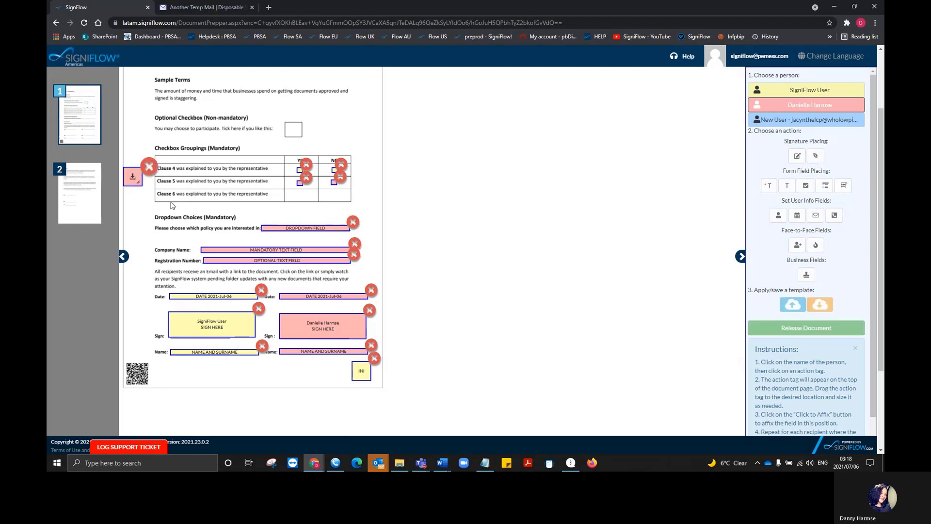
drag(132, 179, 339, 374)
click(460, 304)
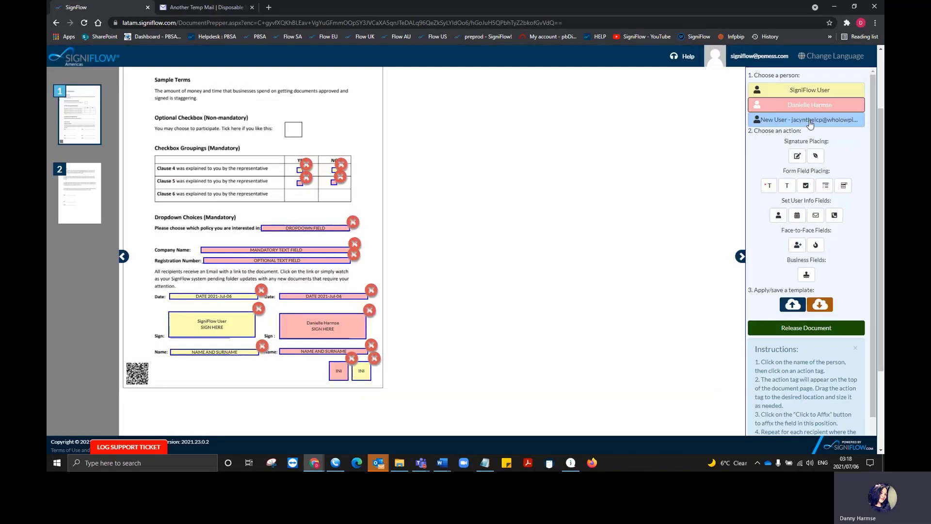
- Affix a checkbox for the third signer in the Optional Checkbox box
click(809, 121)
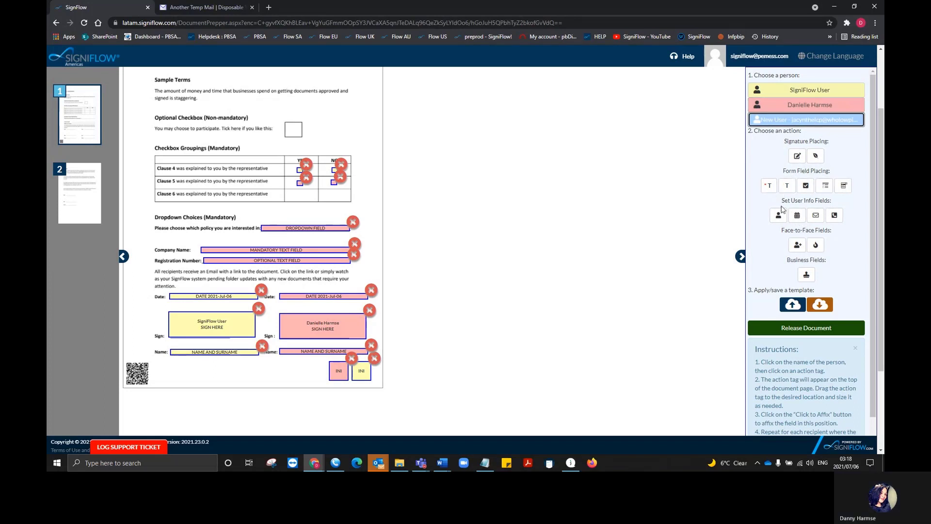
click(800, 187)
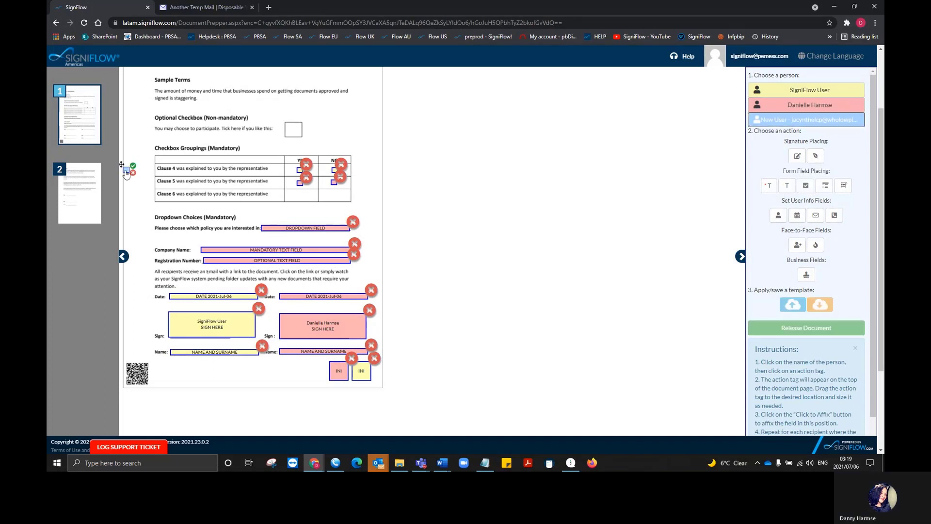
drag(126, 173, 293, 134)
click(299, 125)
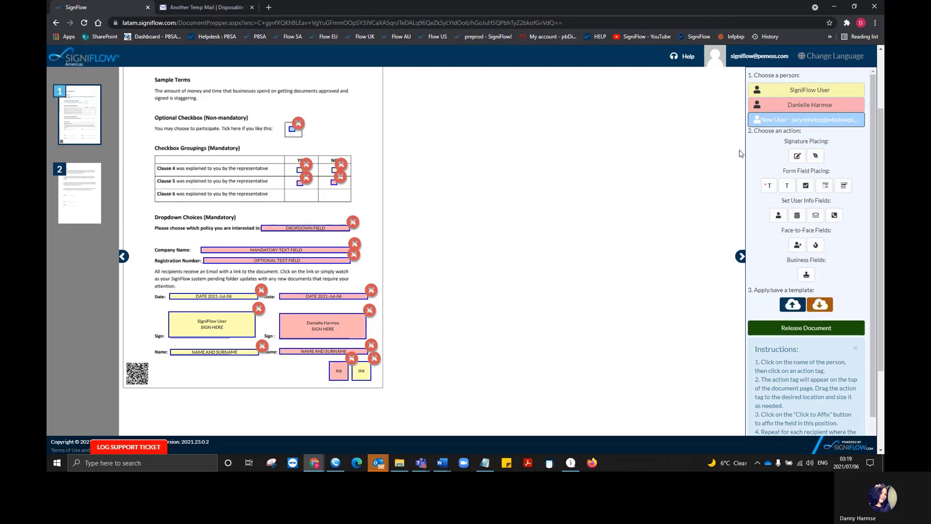
- Add a third-signer checkbox group in Clause 6's YES and NO cells, set its minimum and maximum to 1, and save
click(823, 186)
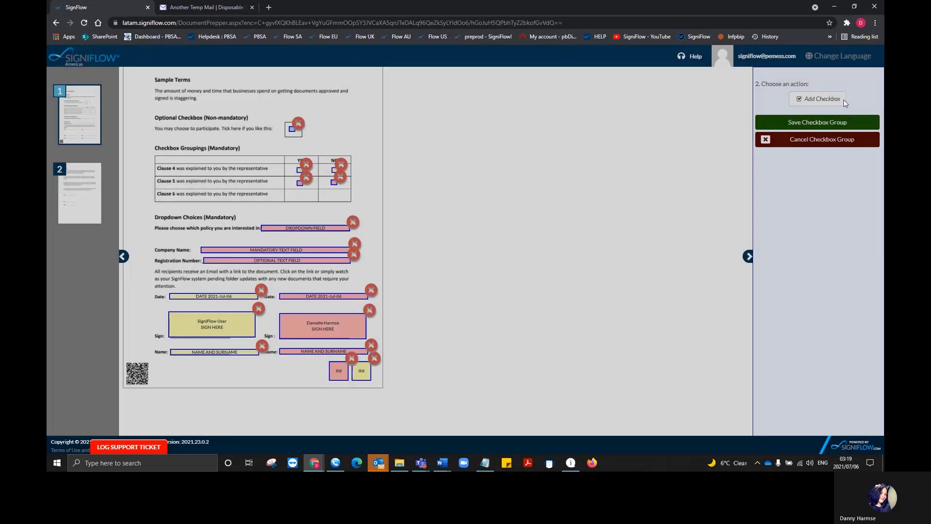
drag(128, 171, 300, 196)
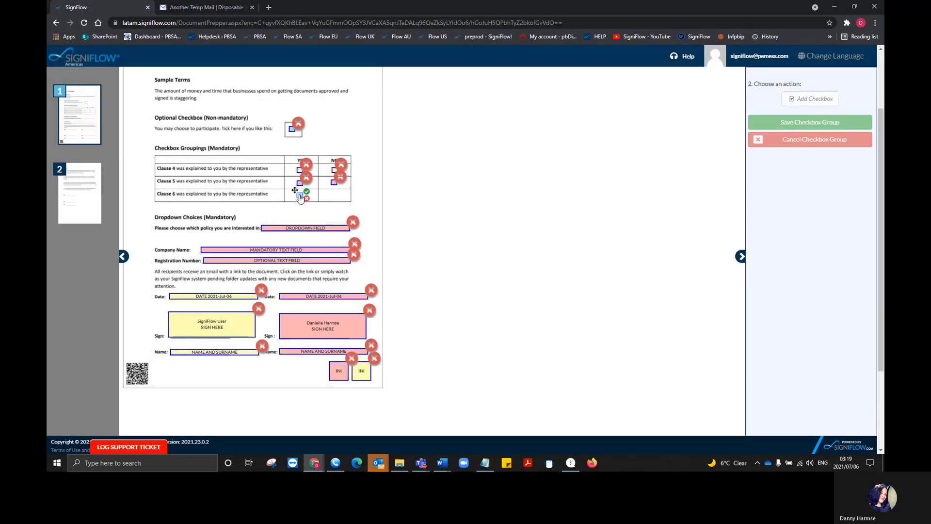
click(307, 191)
click(810, 98)
drag(125, 175, 334, 199)
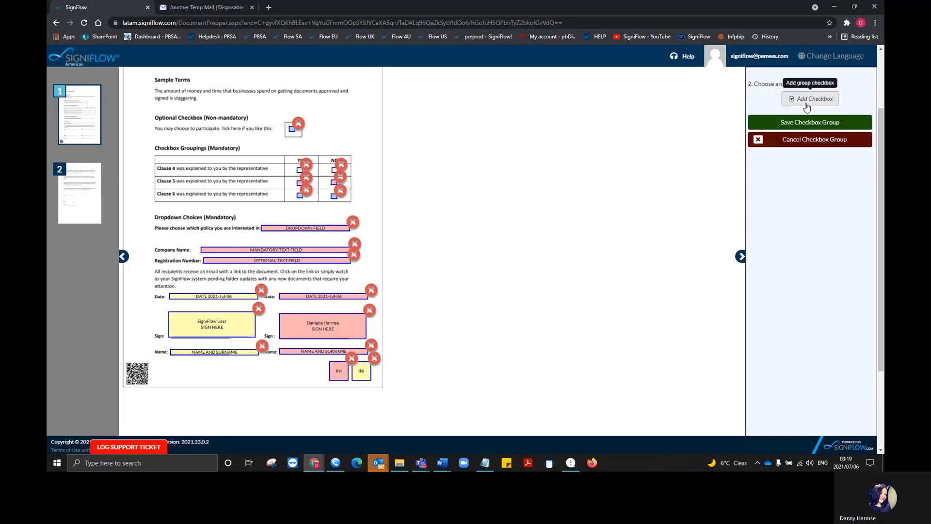
click(813, 124)
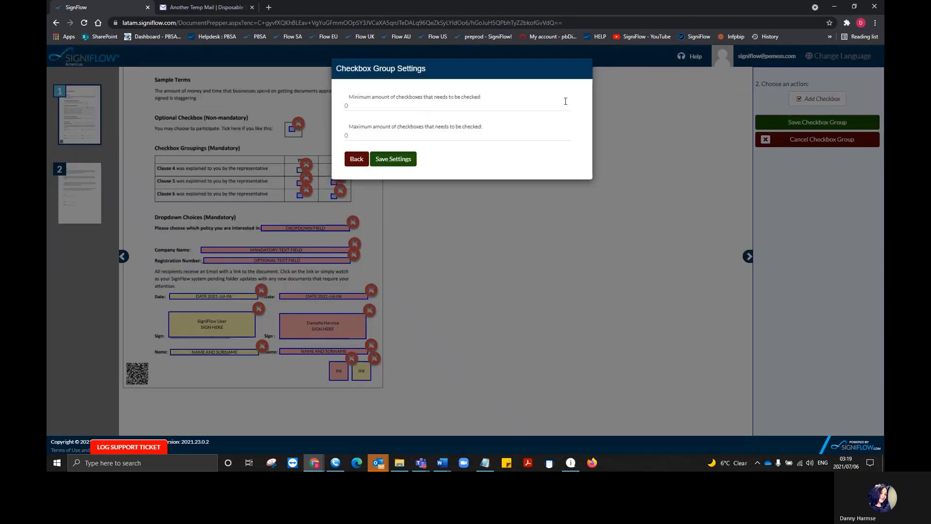
click(566, 104)
click(563, 136)
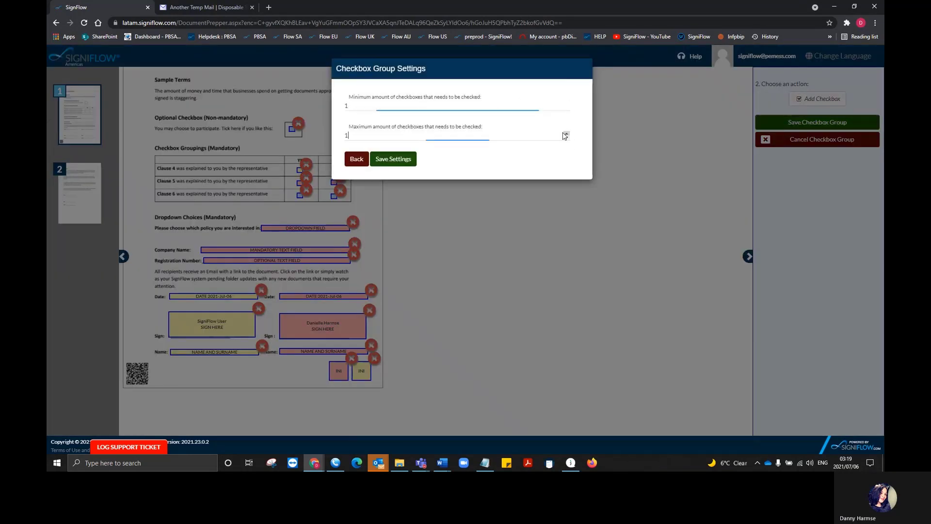
click(383, 159)
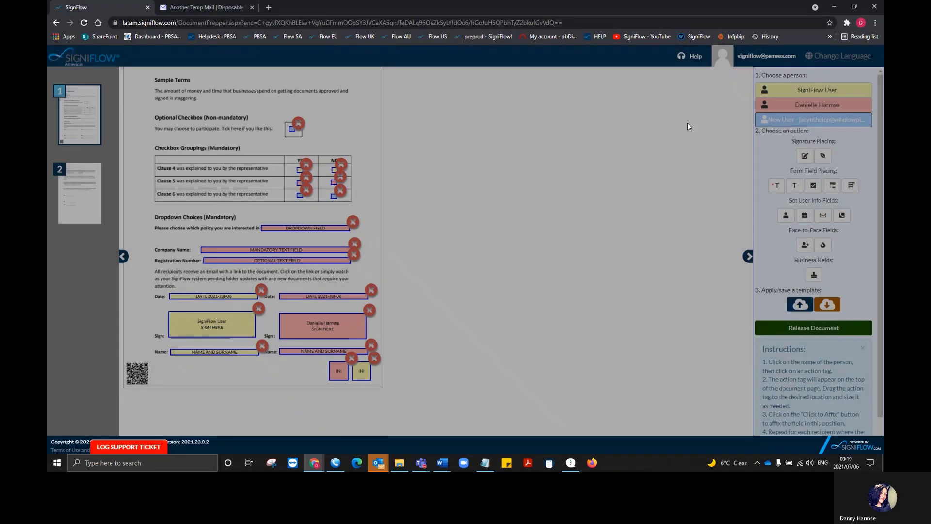
- Affix the third signer's initials just left of the second signer's initials and apply them to all pages
click(817, 156)
drag(130, 178, 314, 372)
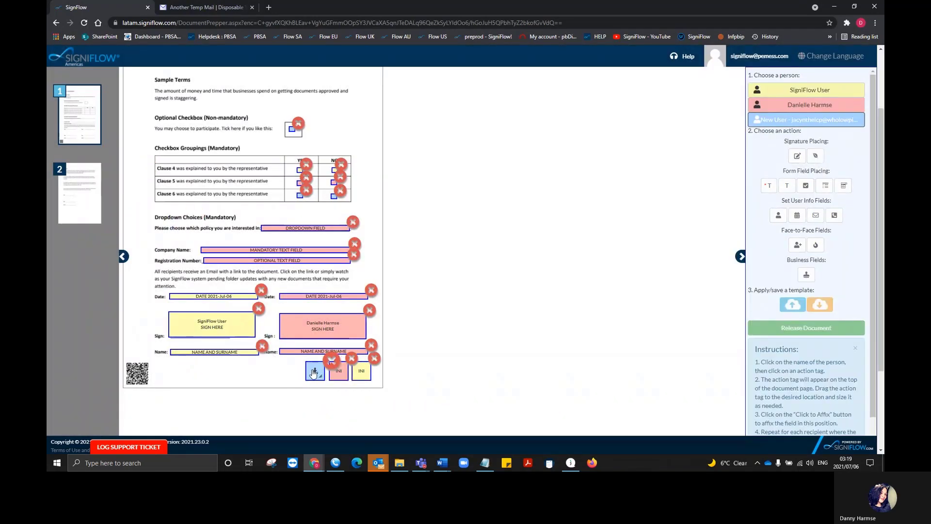
click(313, 373)
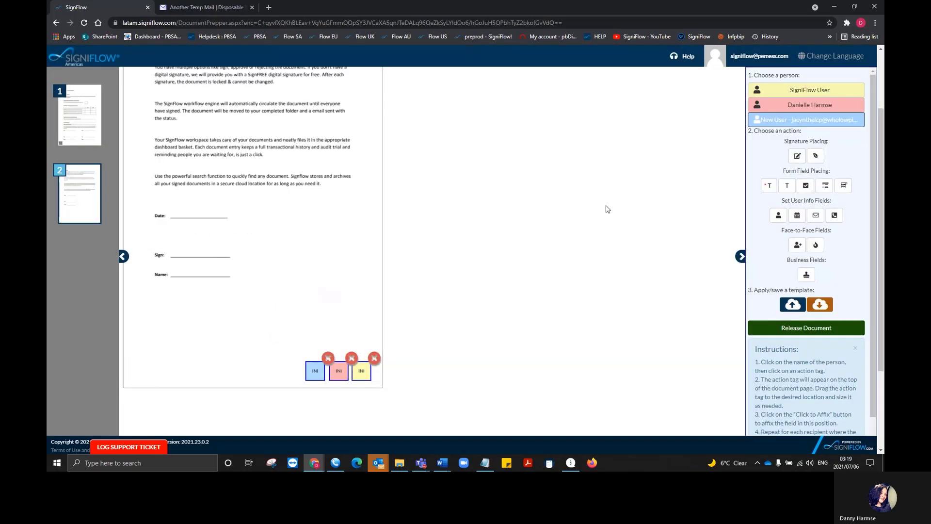
- Affix a signature field for the third signer on page 2's Sign line
click(798, 155)
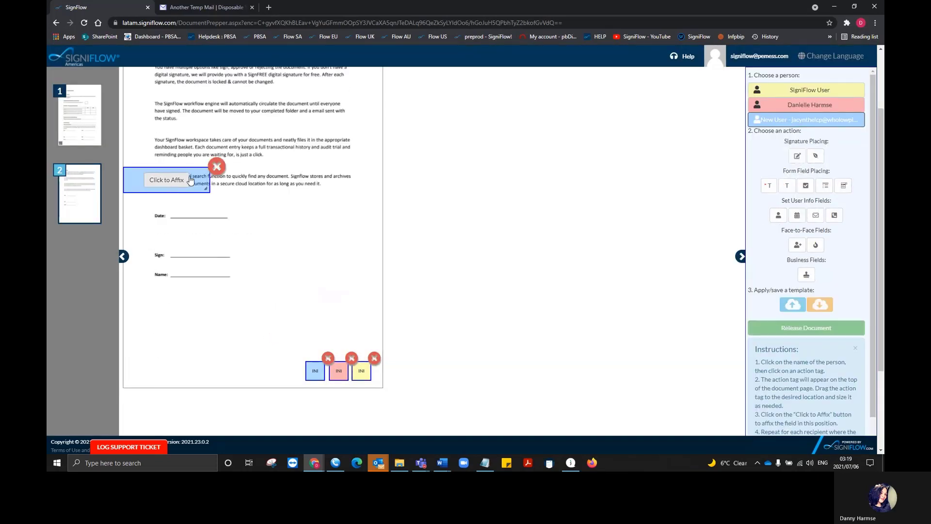
drag(202, 174, 249, 238)
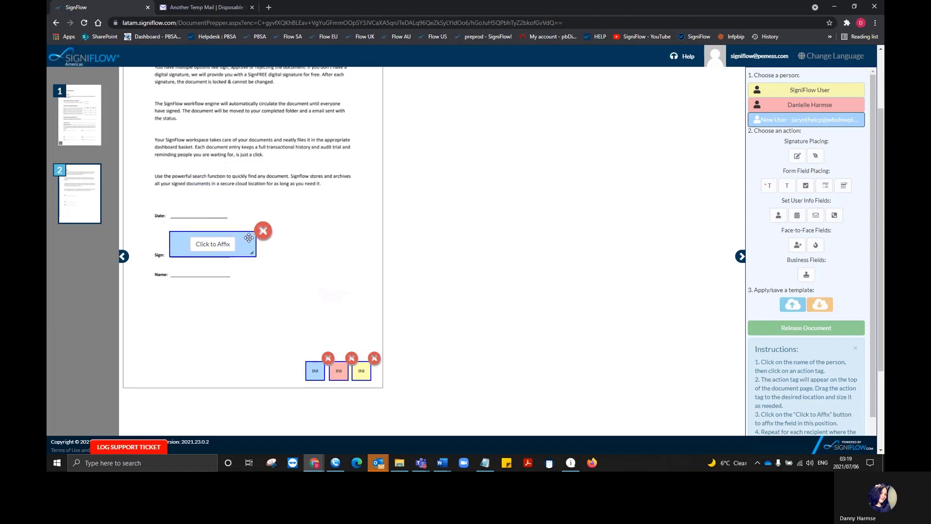
click(213, 244)
- Affix the third signer's name field on page 2's Name line and their date field on its Date line
click(778, 215)
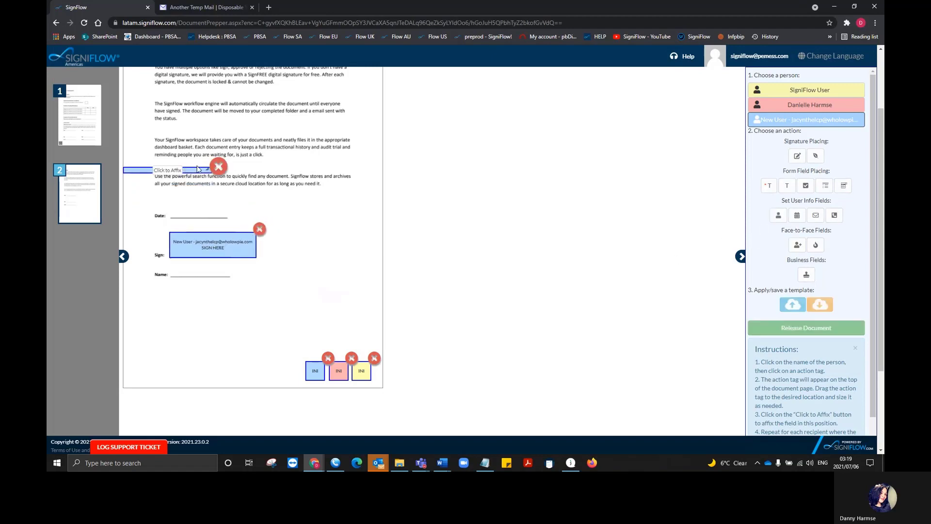
drag(197, 169, 228, 274)
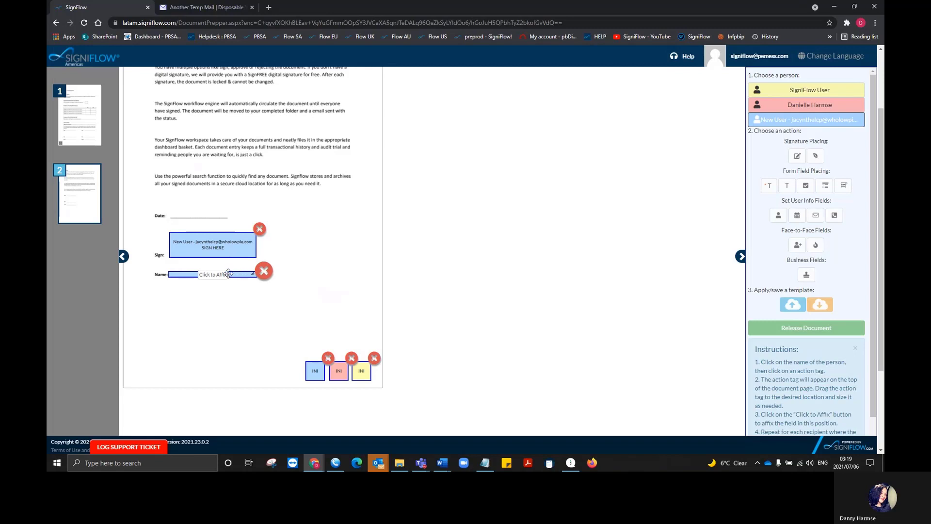
click(228, 274)
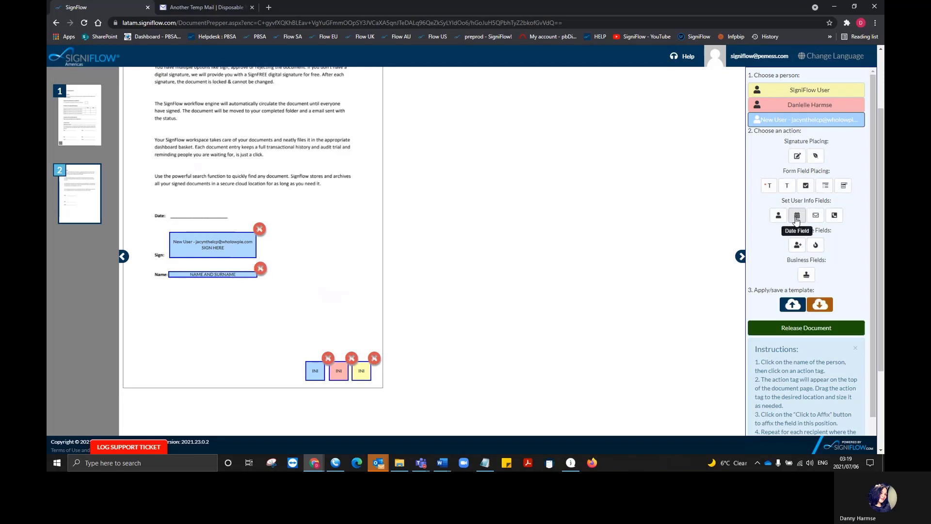
click(797, 218)
drag(195, 169, 242, 214)
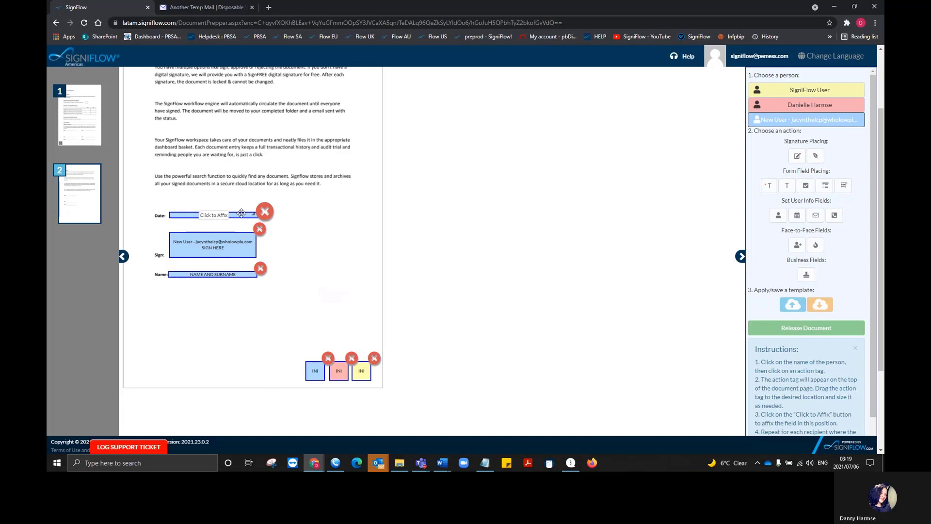
click(215, 216)
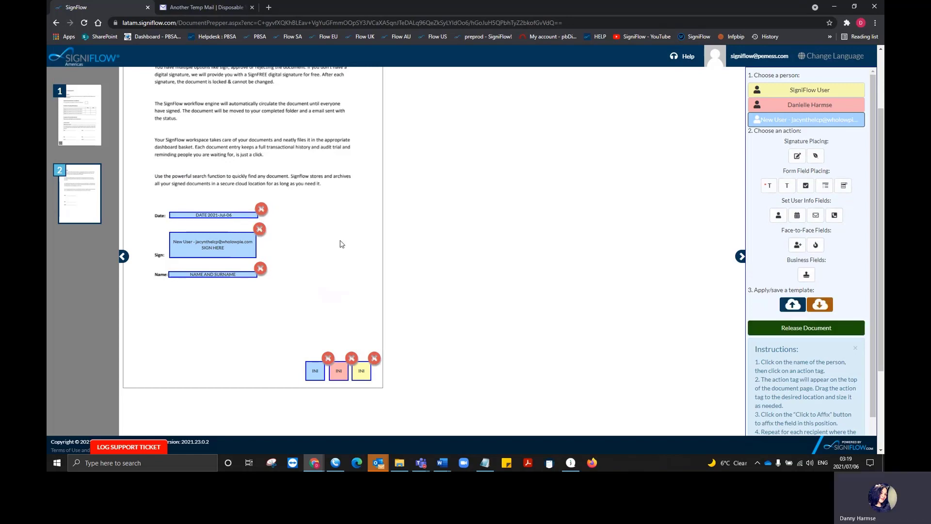
- Save the placed fields as a Personal document template named Demo
click(788, 304)
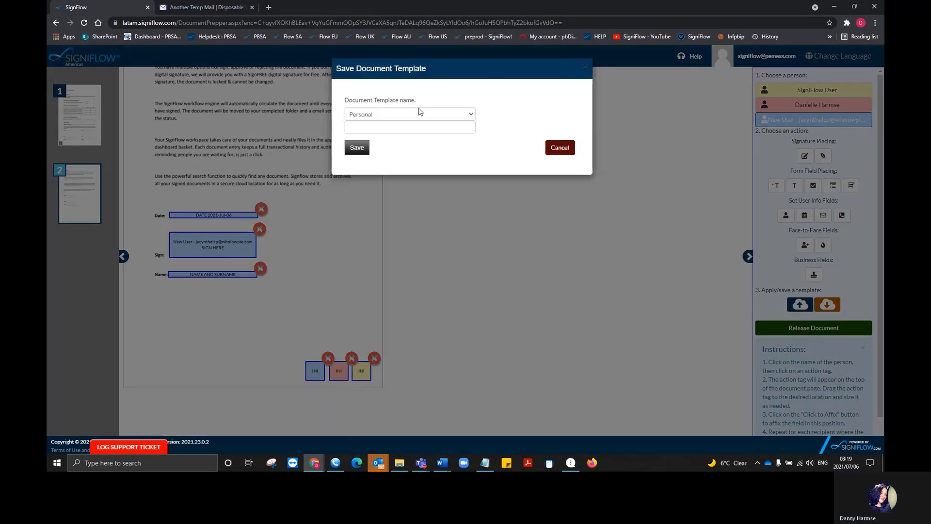
click(468, 114)
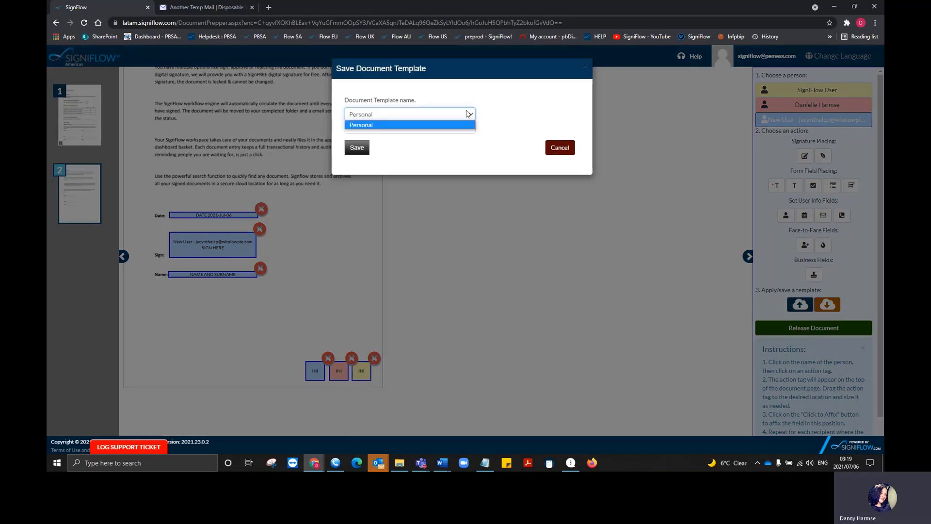
click(465, 125)
click(451, 127)
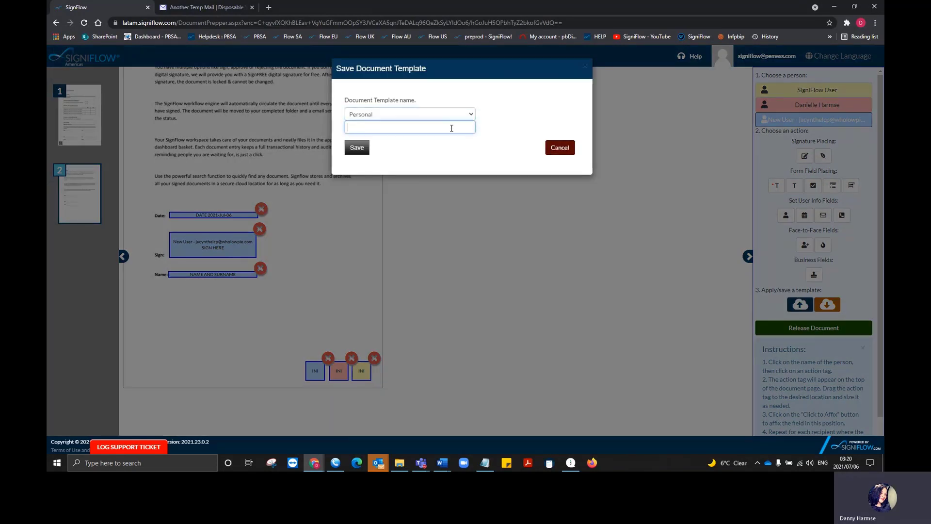
text(Demo)
click(361, 147)
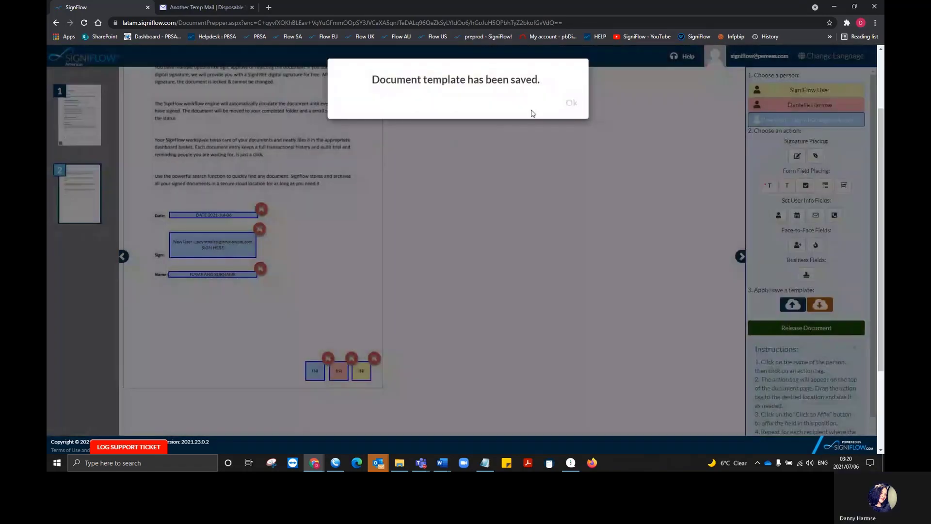
click(573, 104)
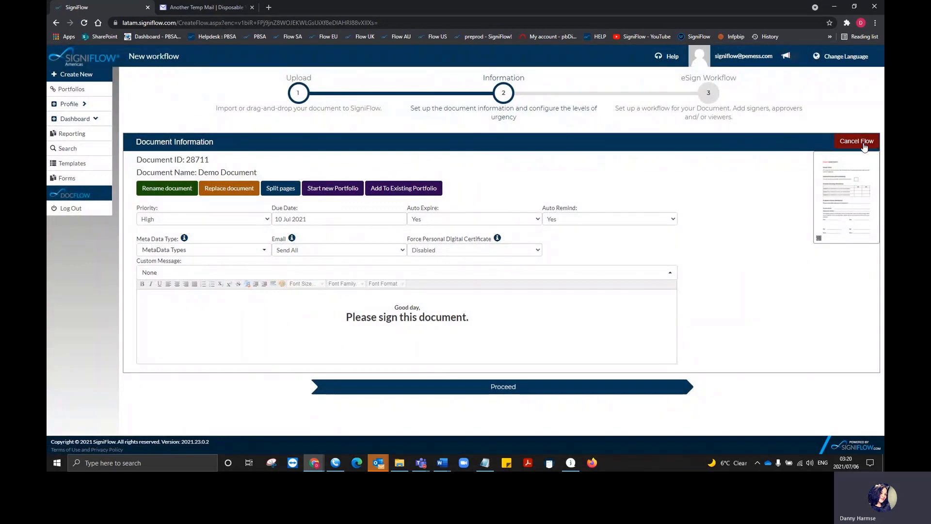
- Cancel the current flow and create a new workflow by importing the Demo Agreement PDF from the Test Docs QA folder
click(856, 142)
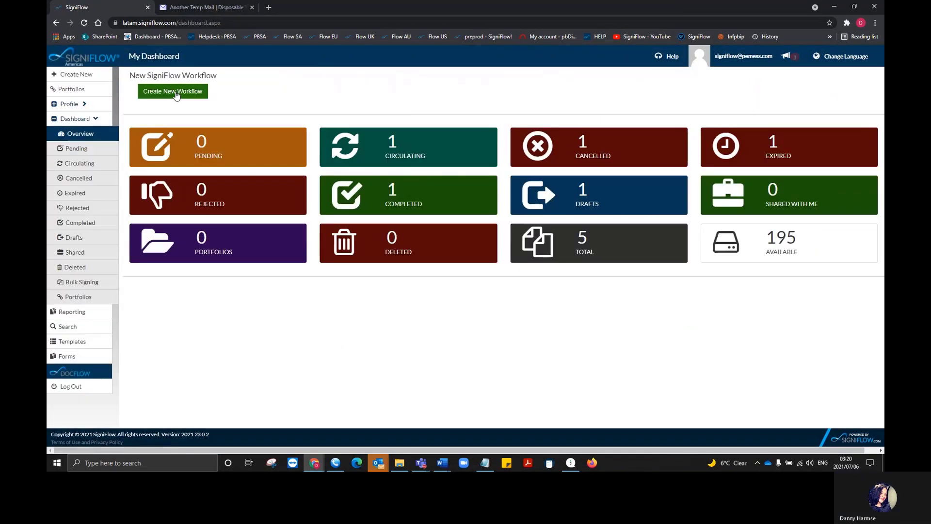
click(176, 95)
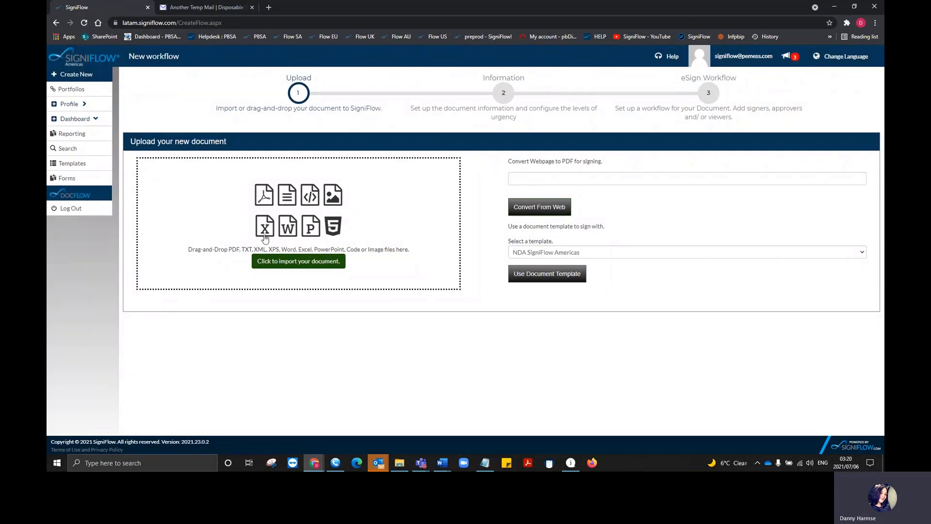
click(312, 261)
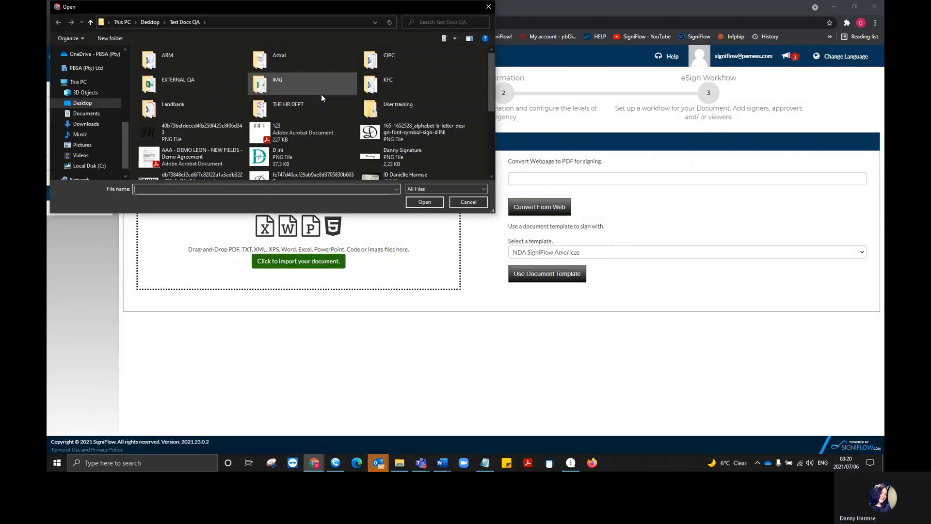
click(191, 156)
click(428, 203)
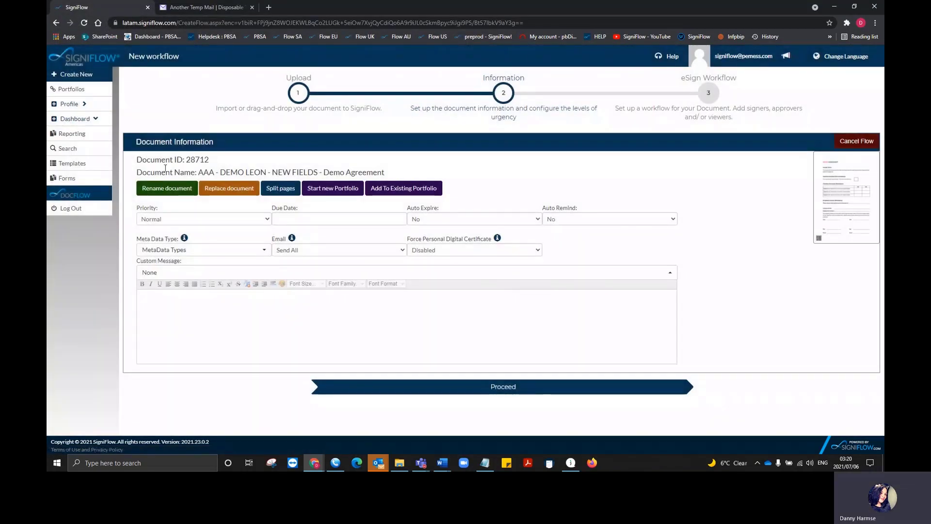
- Rename the imported document as Demo Agreement
click(168, 190)
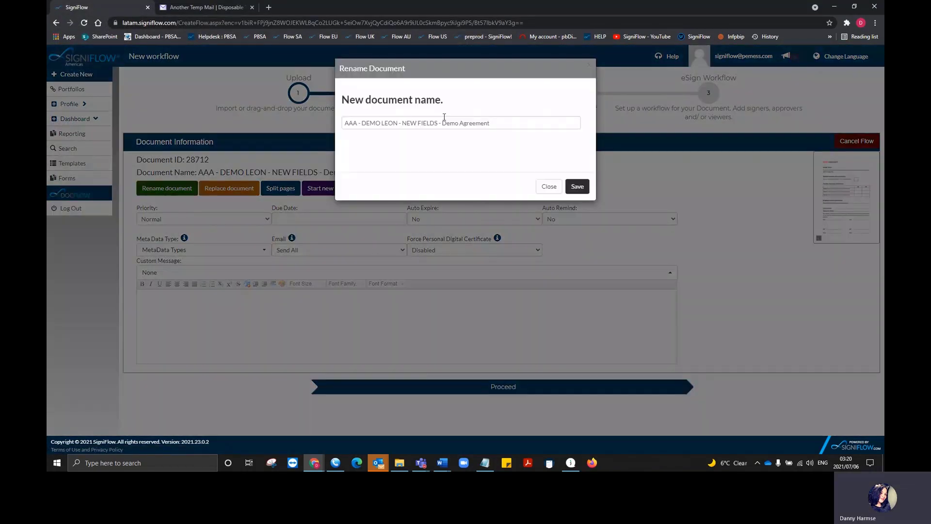
drag(442, 123, 344, 123)
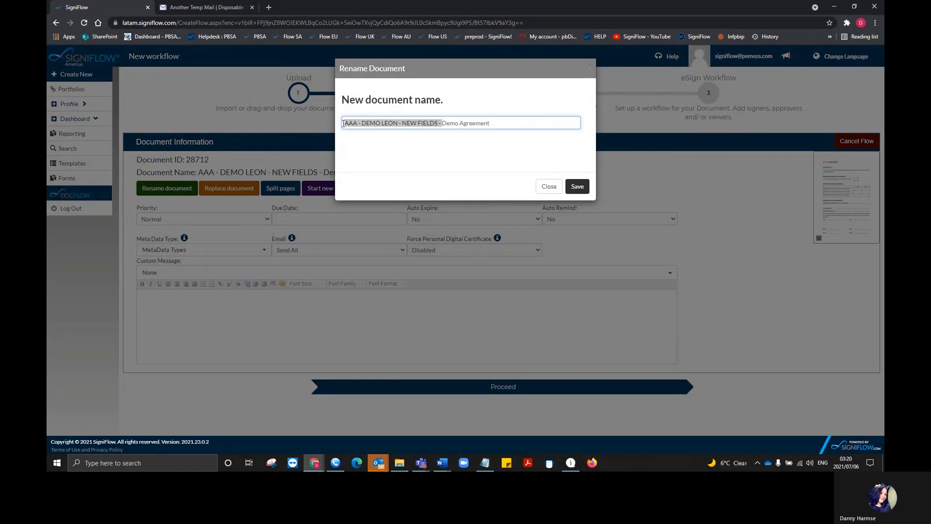
key(BackSpace)
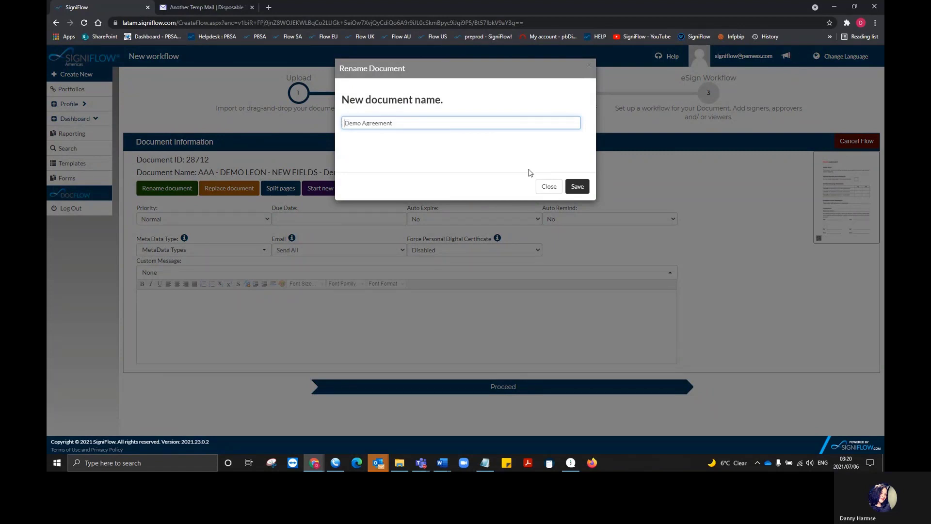
click(580, 190)
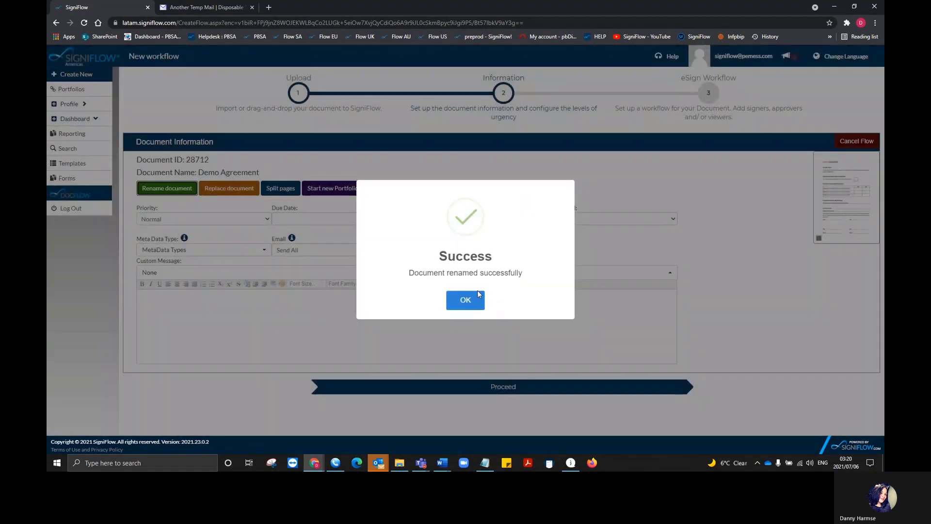
click(477, 293)
- Set the document's priority to High, its due date to 10 Jul 2021, and both Auto Expire and Auto Remind to Yes
click(257, 219)
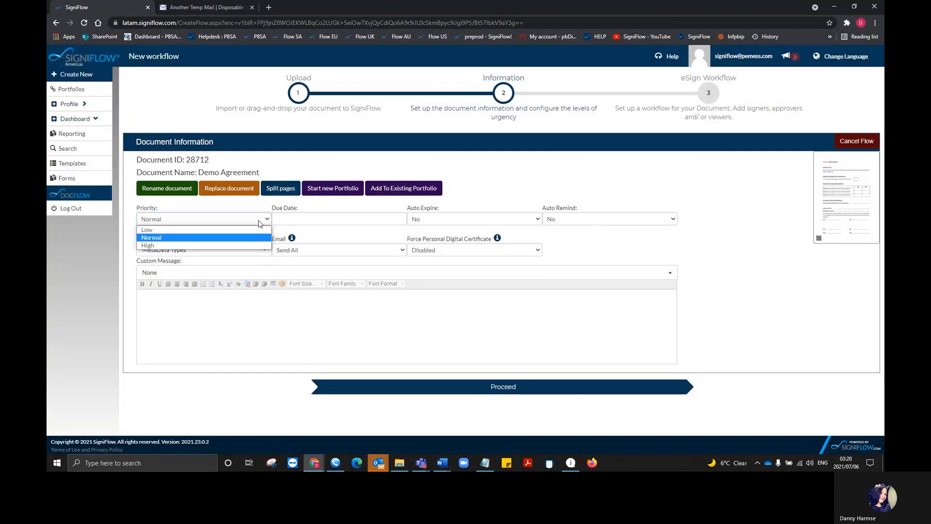
click(262, 246)
click(348, 219)
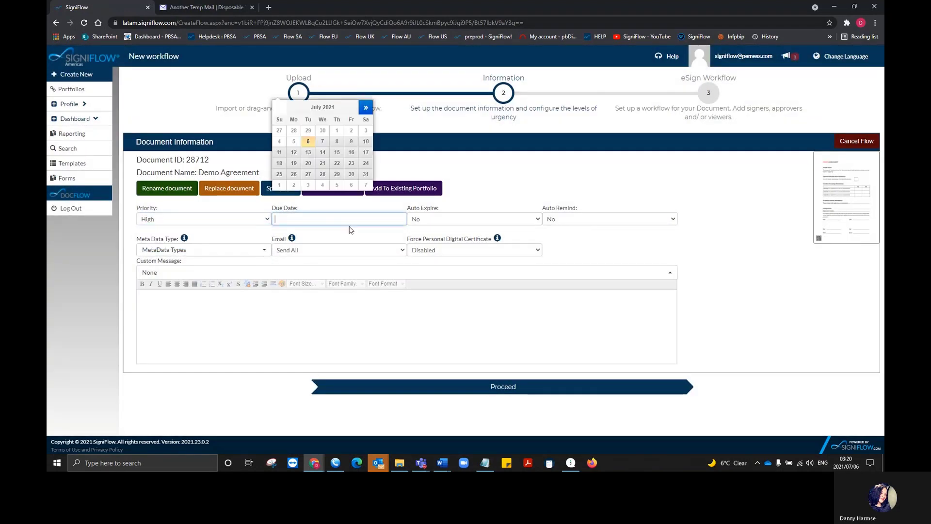
click(366, 141)
click(450, 224)
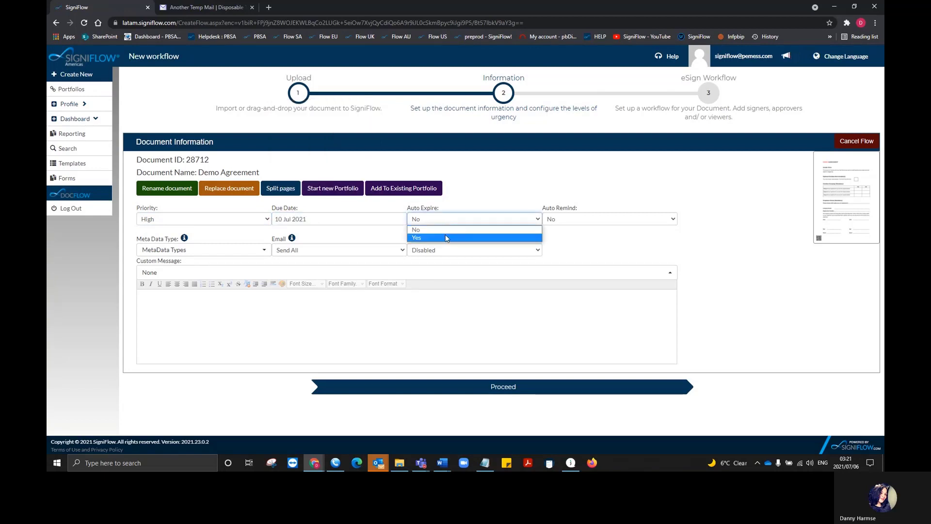
click(445, 236)
click(573, 221)
click(574, 237)
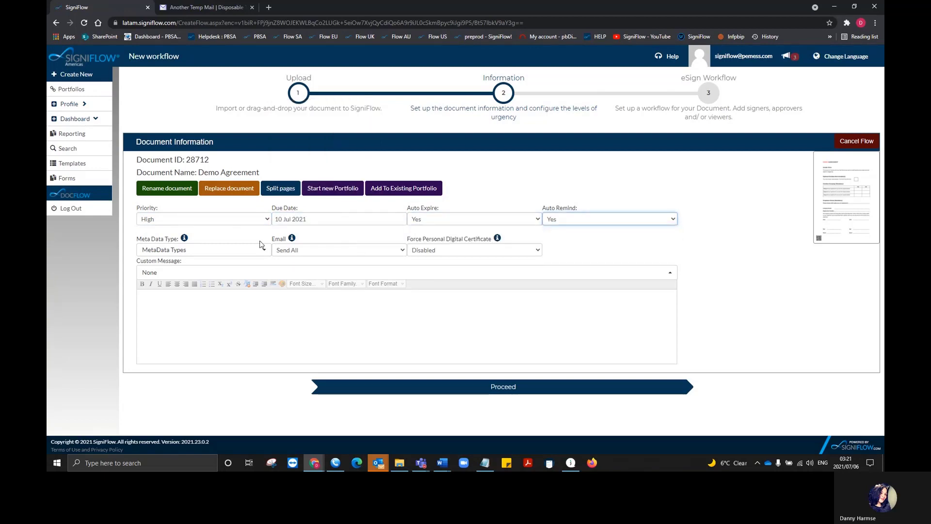
- Write the custom message "Good Day," followed by "Kindly sign this document." on a new line
click(196, 306)
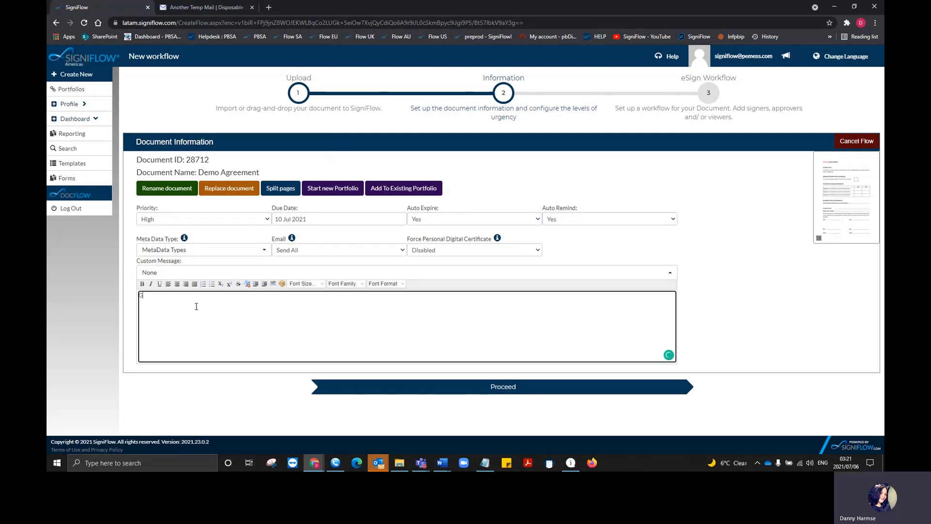
text(Good Day)
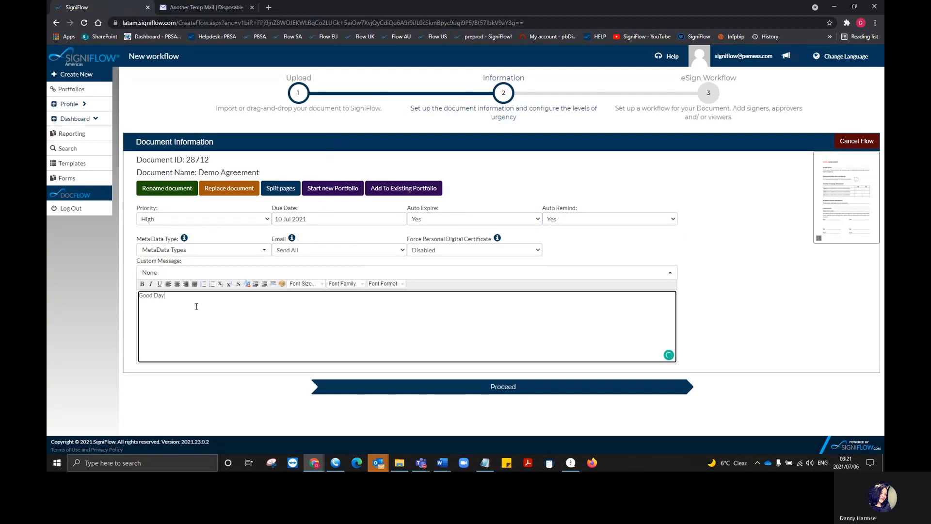
text(,)
key(Return)
text(Kindly sign this document)
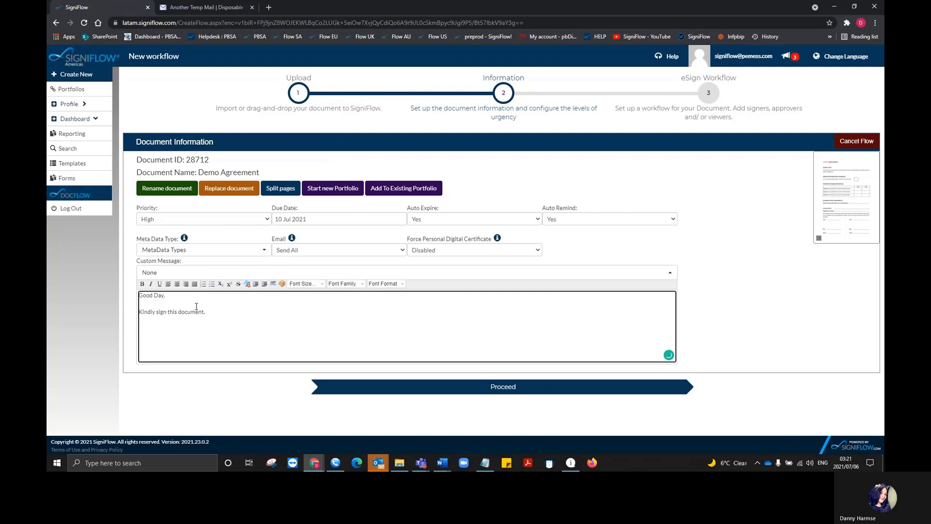
text(.)
- Format the whole custom message as bold, centred, 18 pt Helvetica text
drag(240, 310, 138, 294)
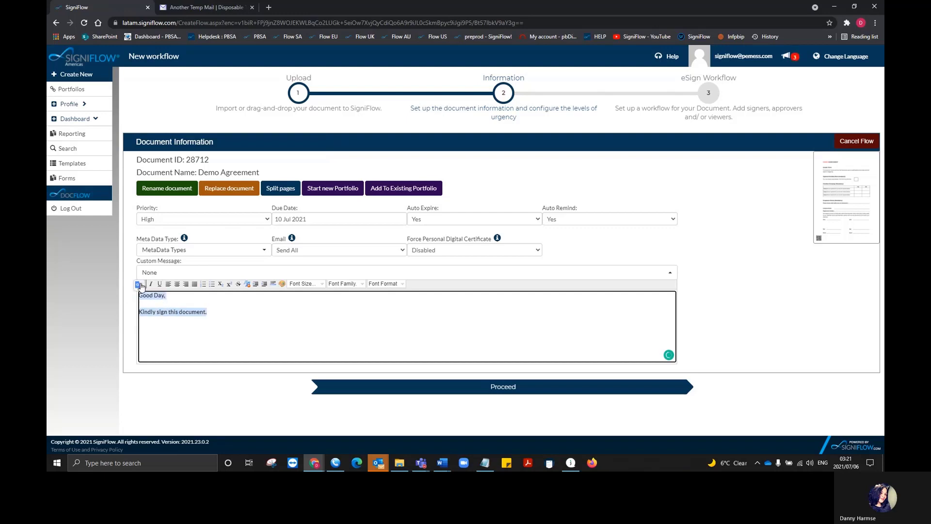
click(177, 283)
click(324, 287)
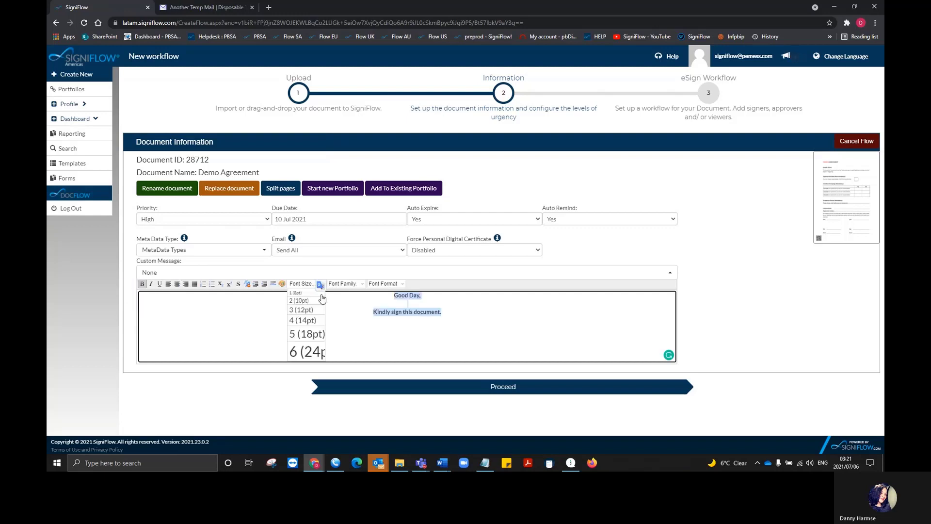
click(316, 334)
click(355, 290)
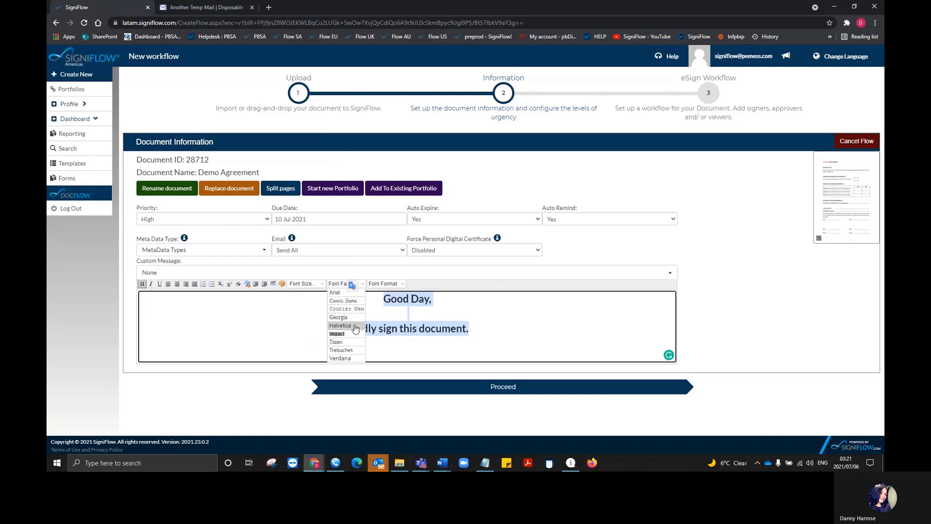
click(345, 324)
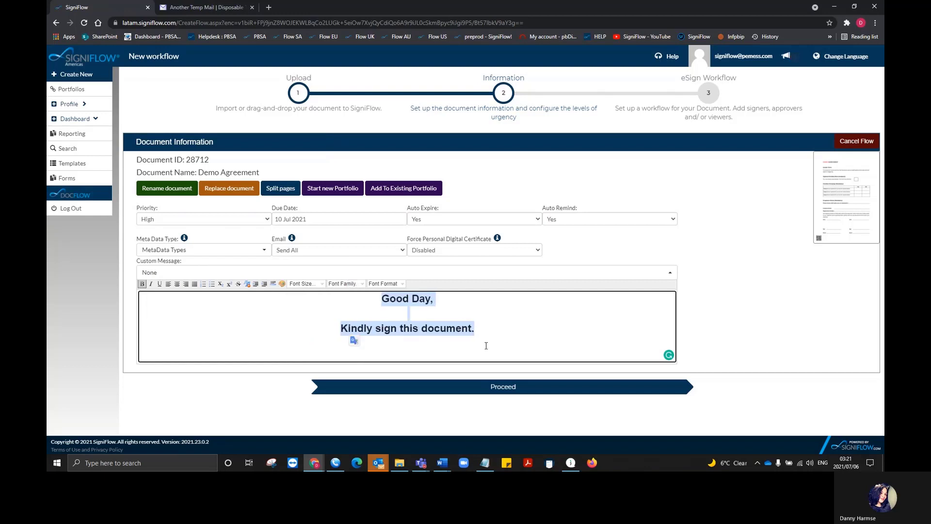
- Proceed to the eSign workflow and load the Demo workflow template with the existing New User contact as the third signer
click(521, 392)
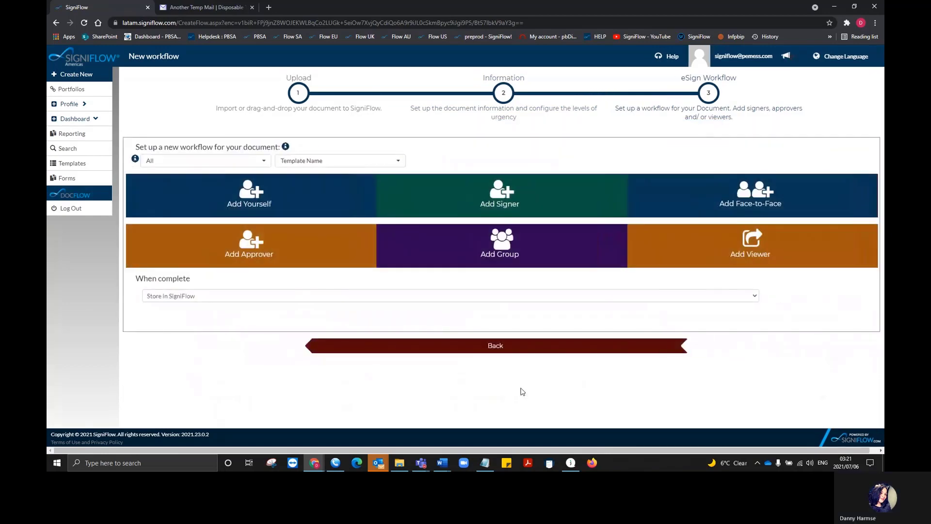
click(398, 160)
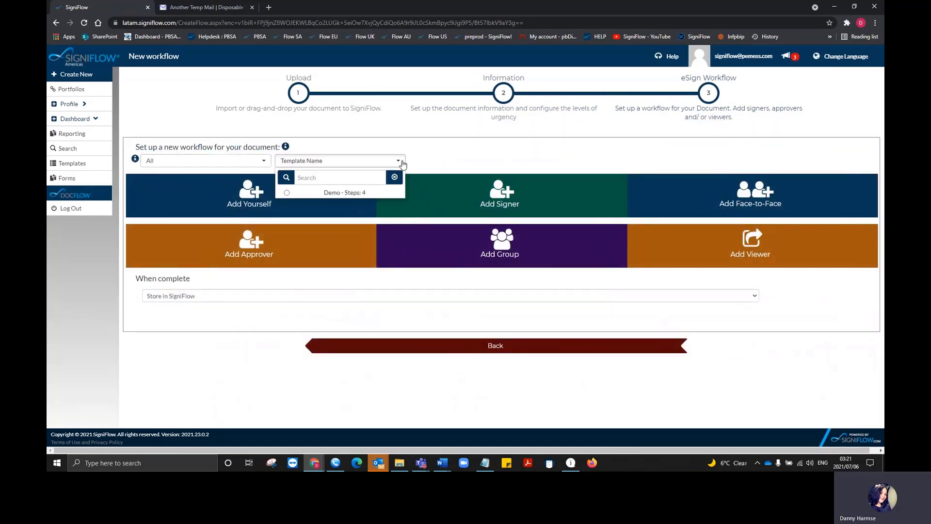
click(287, 193)
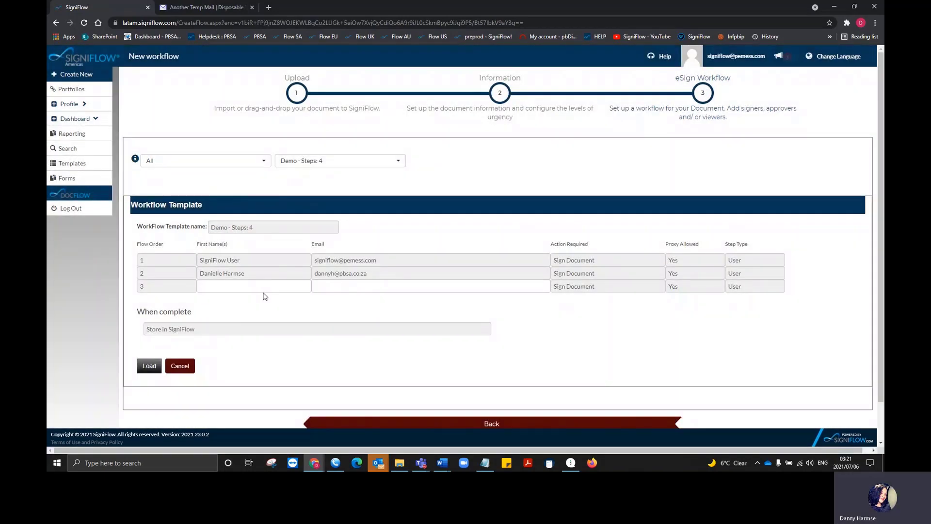
click(253, 288)
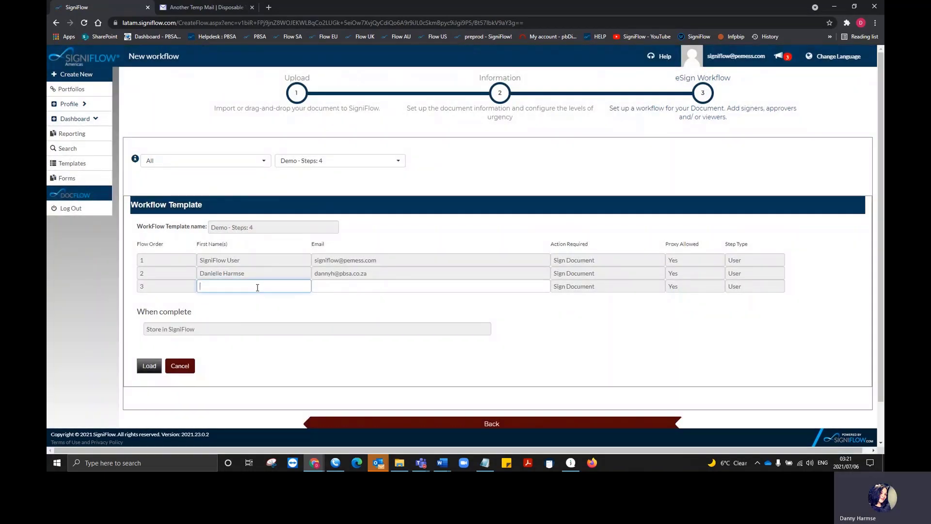
text(new)
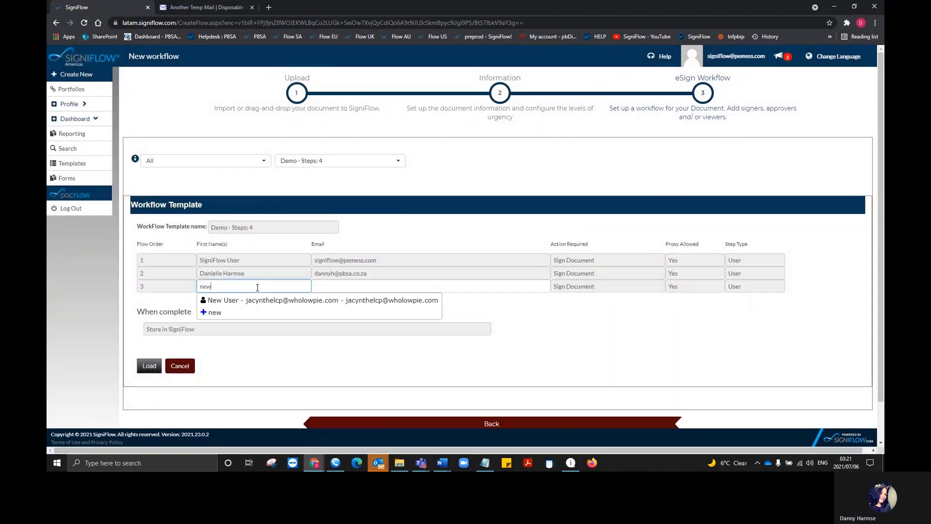
click(262, 301)
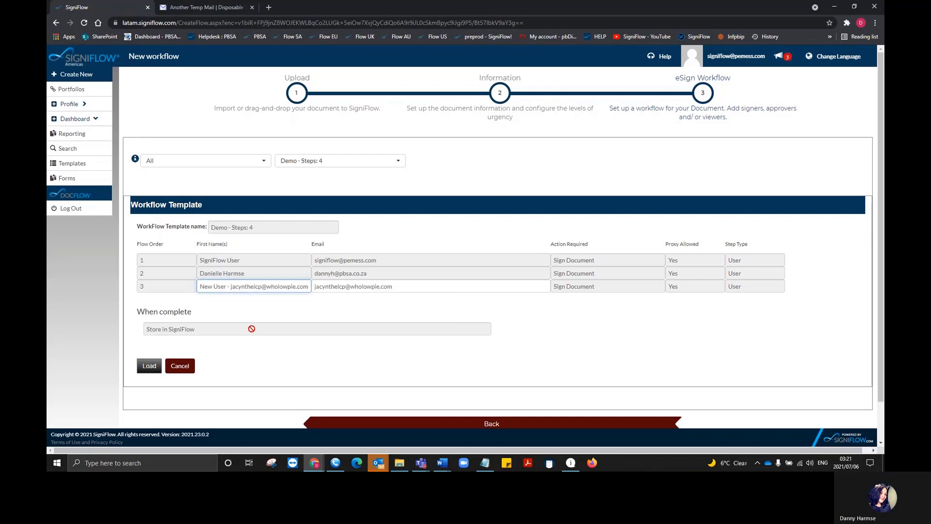
click(149, 367)
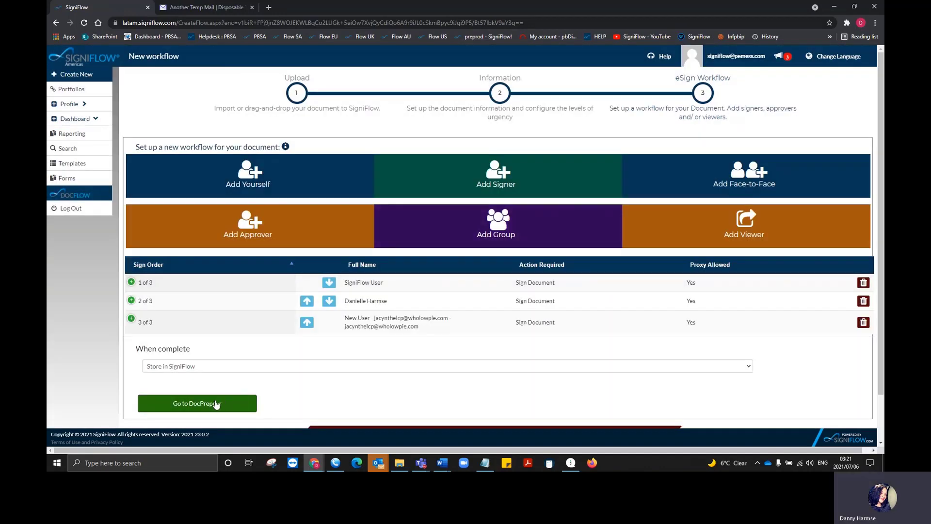
- Proceed to document preparation and load the personal document template "Demo - 3 Signers." onto the Demo Agreement
click(217, 402)
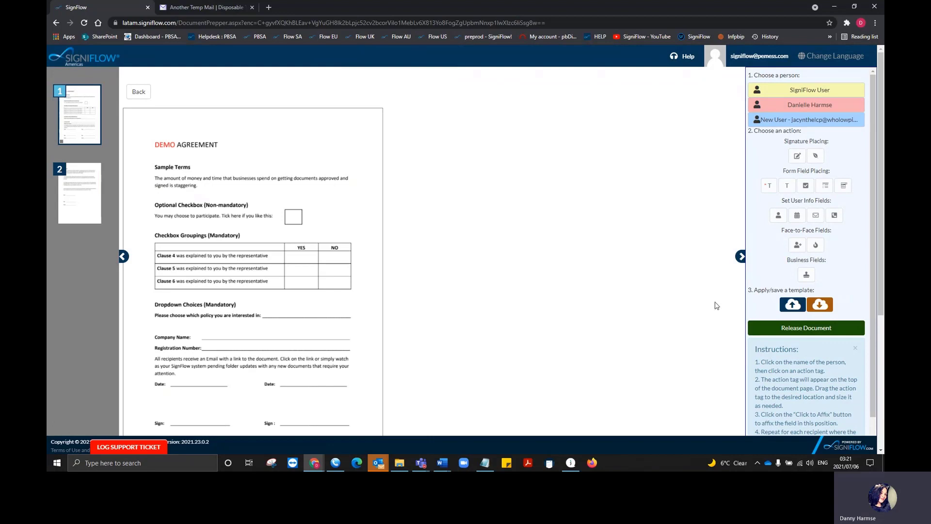
click(821, 305)
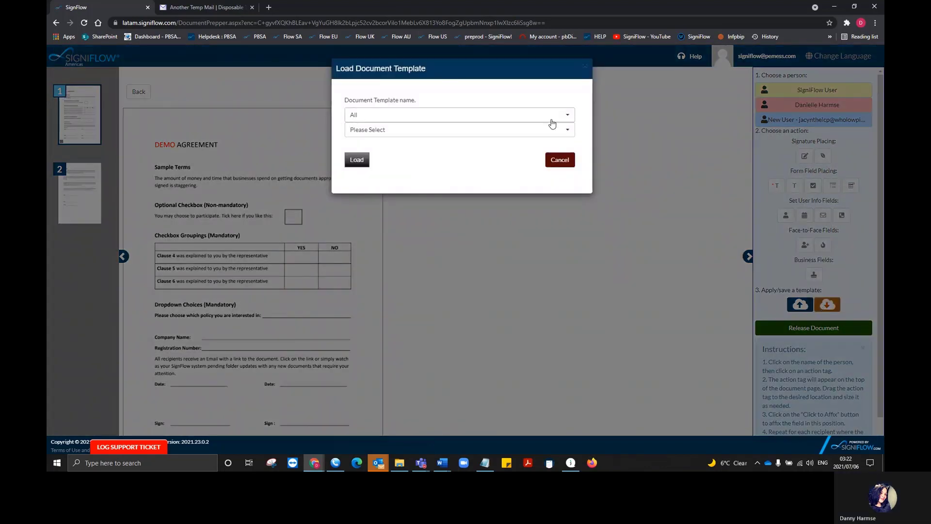
click(552, 123)
click(537, 146)
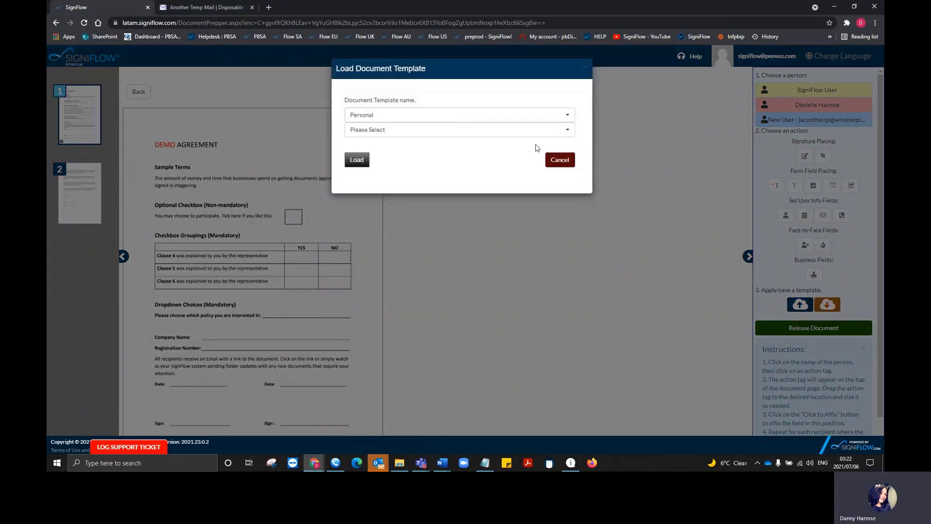
click(528, 134)
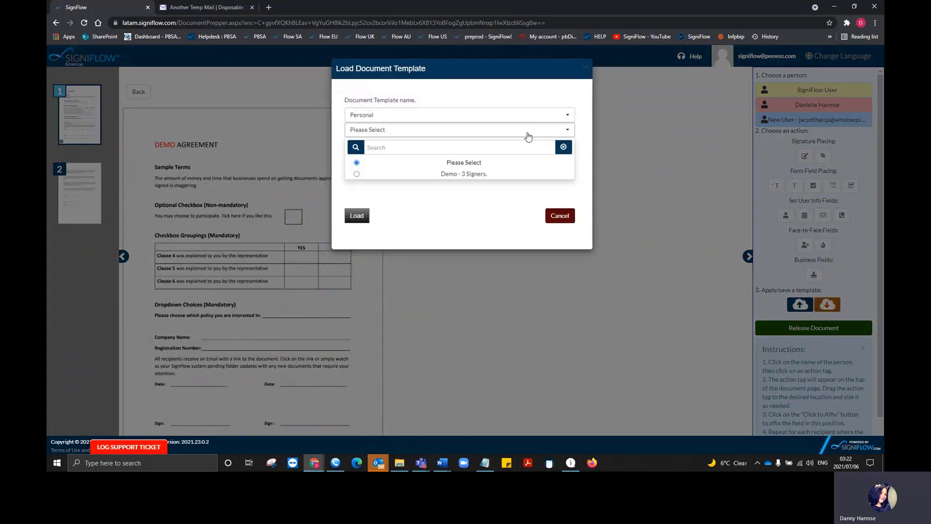
click(461, 175)
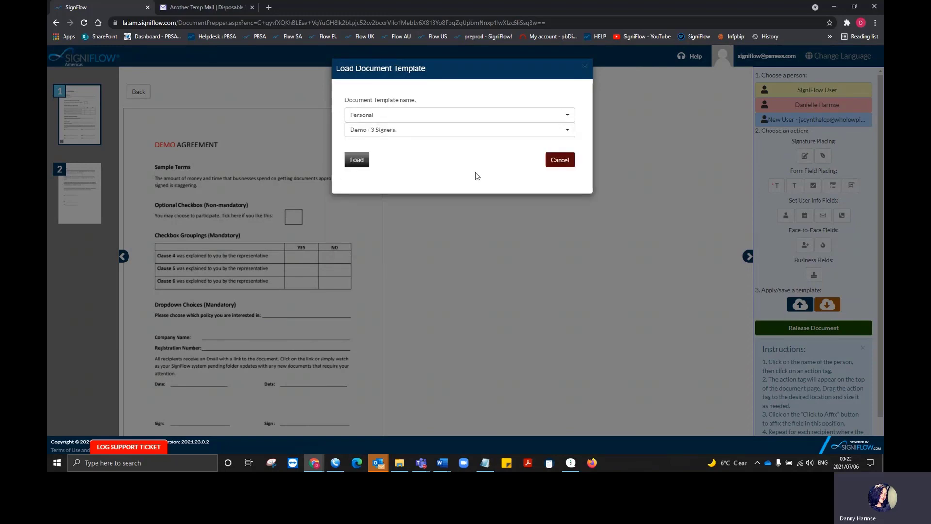
click(356, 160)
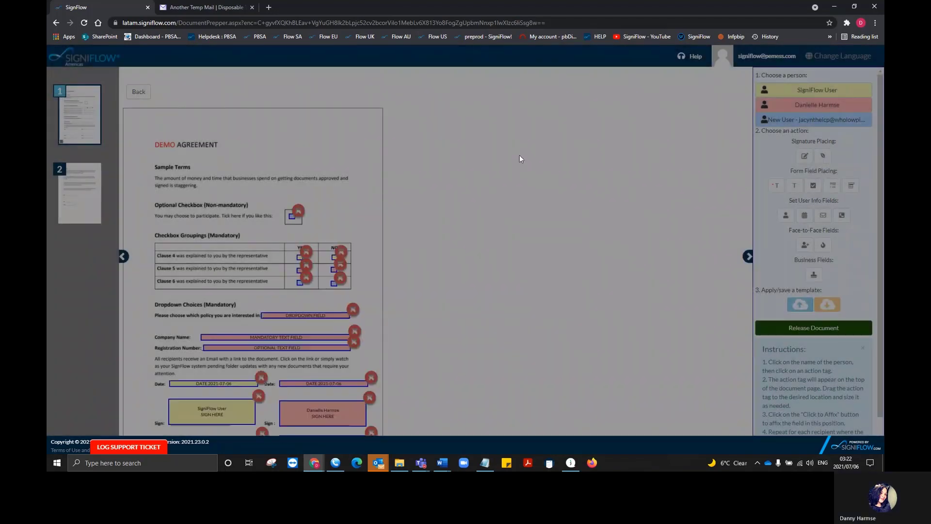
- Check the template's field placement on both pages and release the document for signing
scroll(520, 159, down, 1)
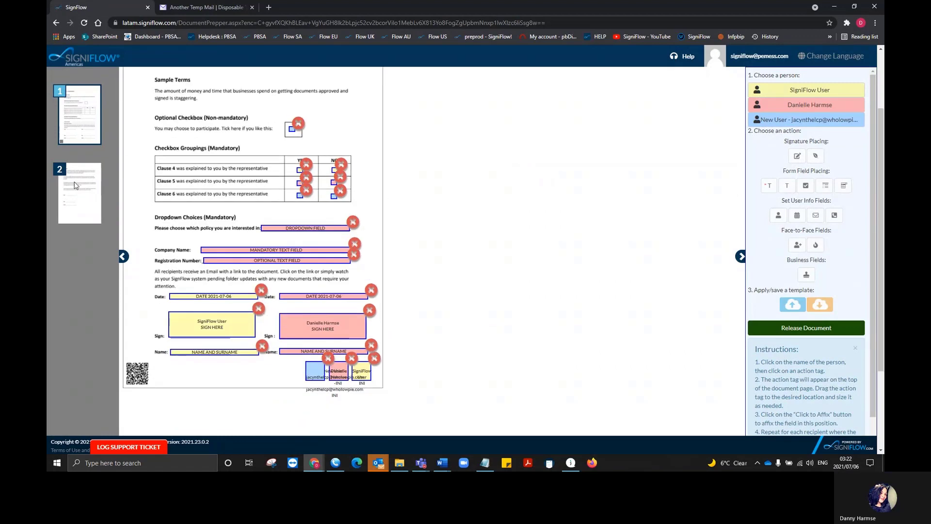
click(76, 186)
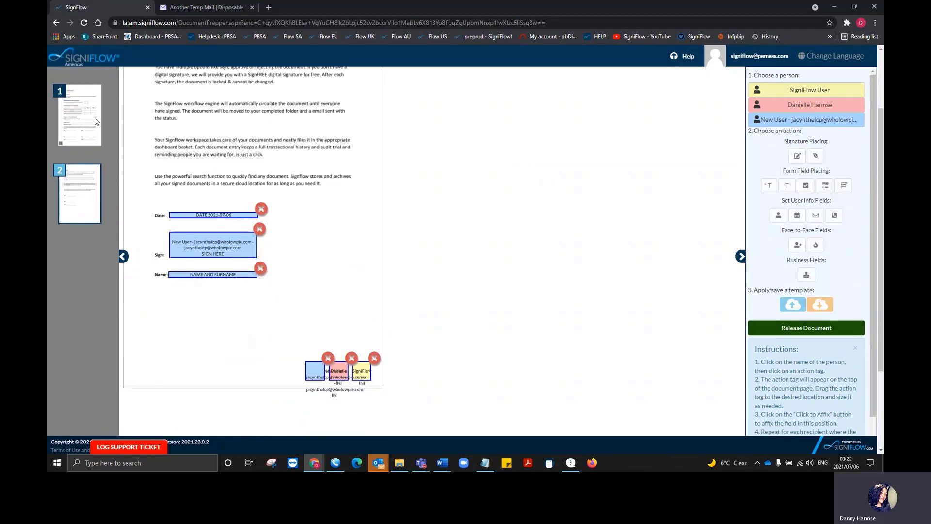
click(95, 122)
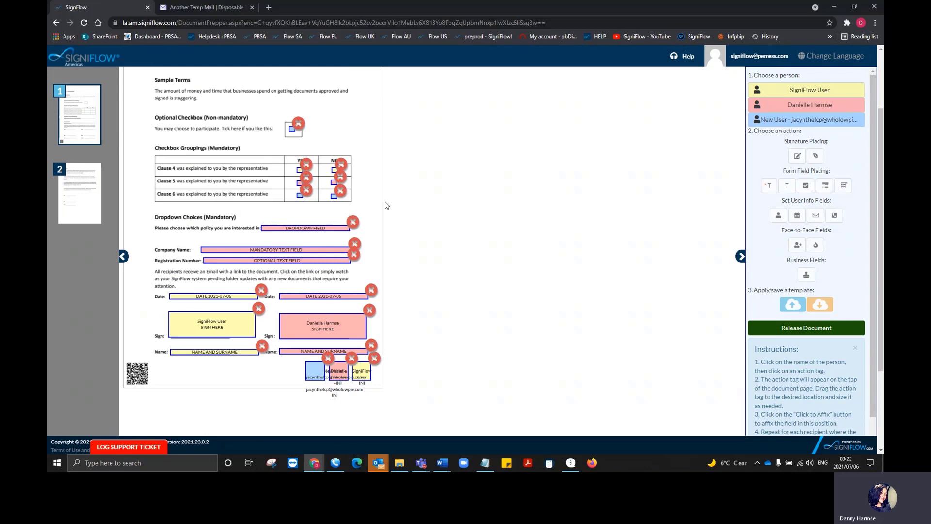
click(82, 191)
click(95, 122)
click(809, 333)
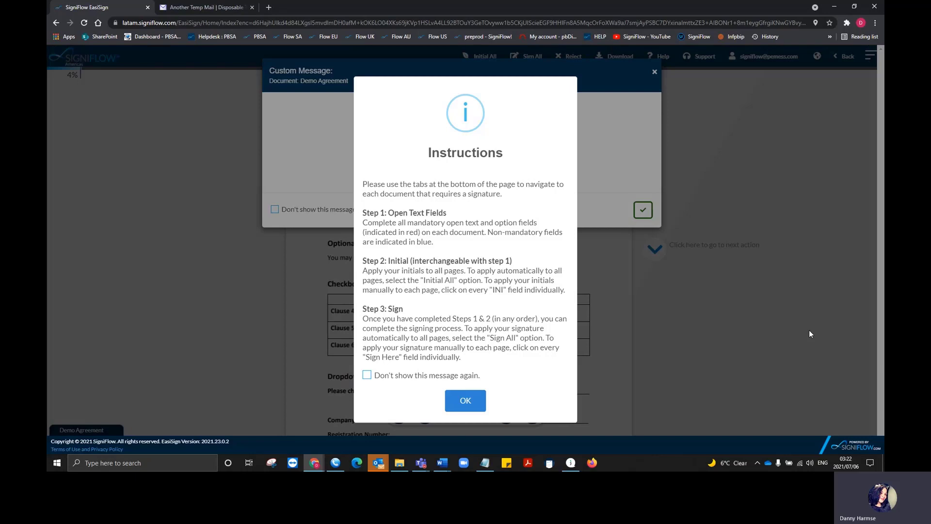
- Dismiss the signing instructions and custom message, and initial page 1 of the agreement using manual one-by-one application
click(466, 400)
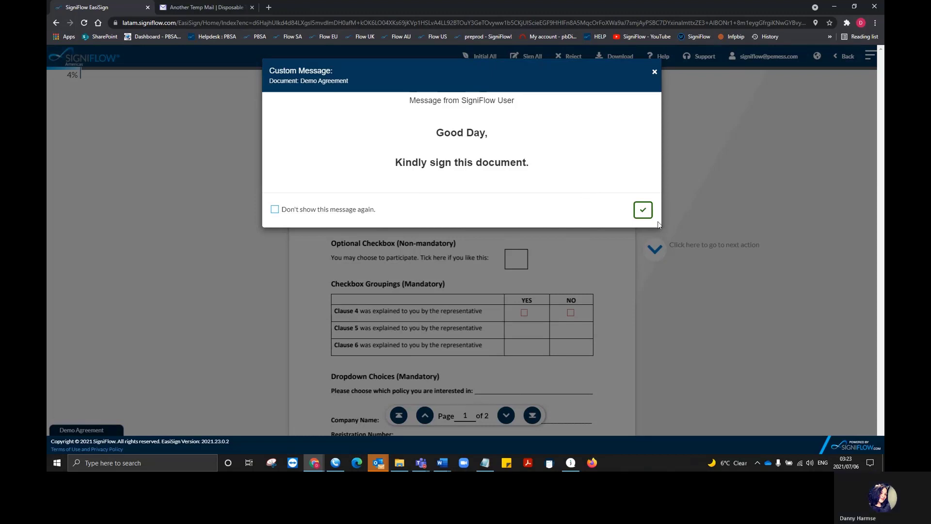
click(643, 212)
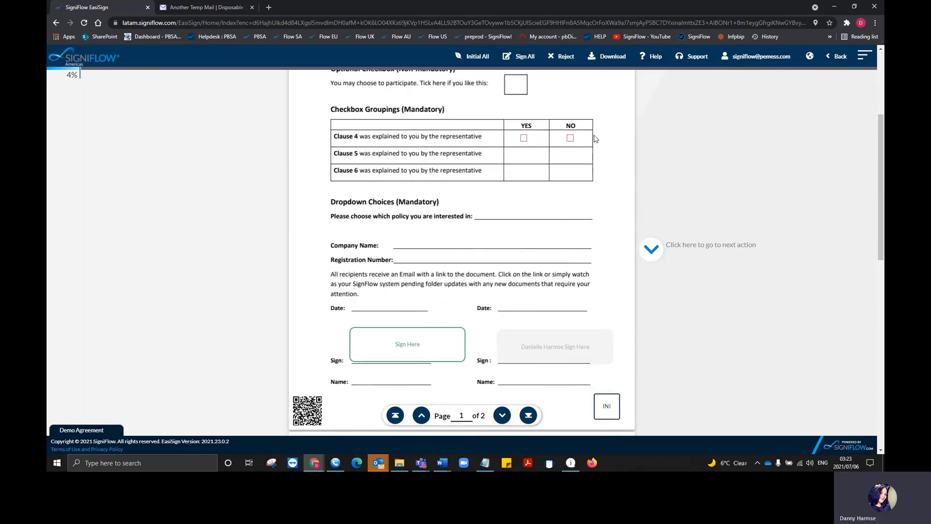
scroll(640, 135, down, 8)
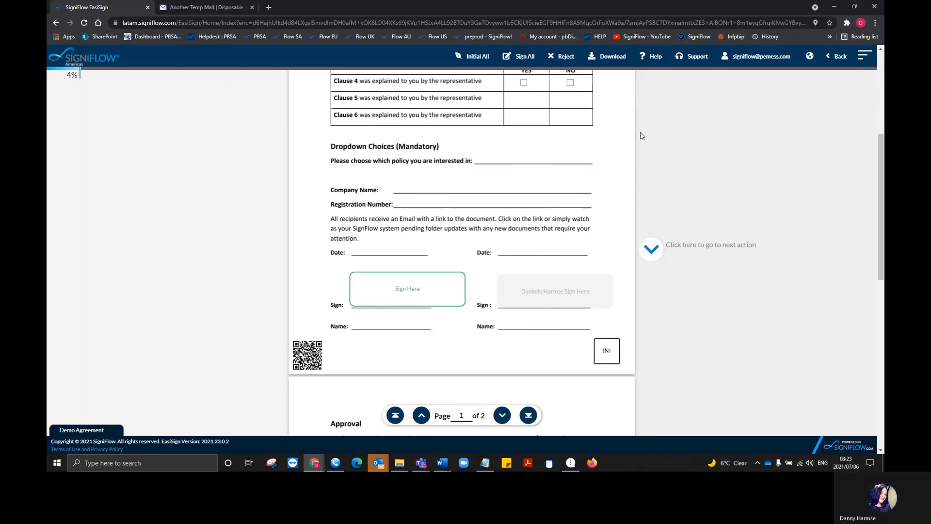
scroll(619, 183, down, 3)
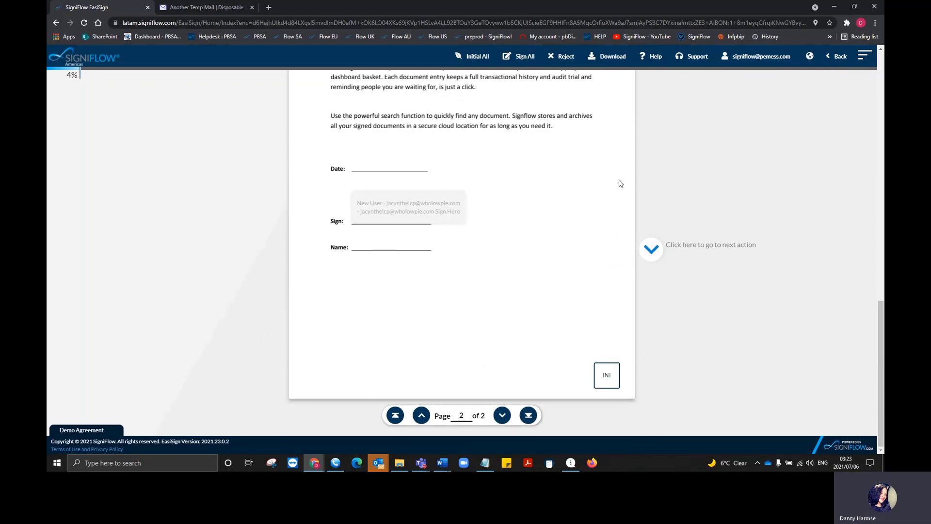
scroll(619, 183, up, 7)
scroll(619, 183, up, 2)
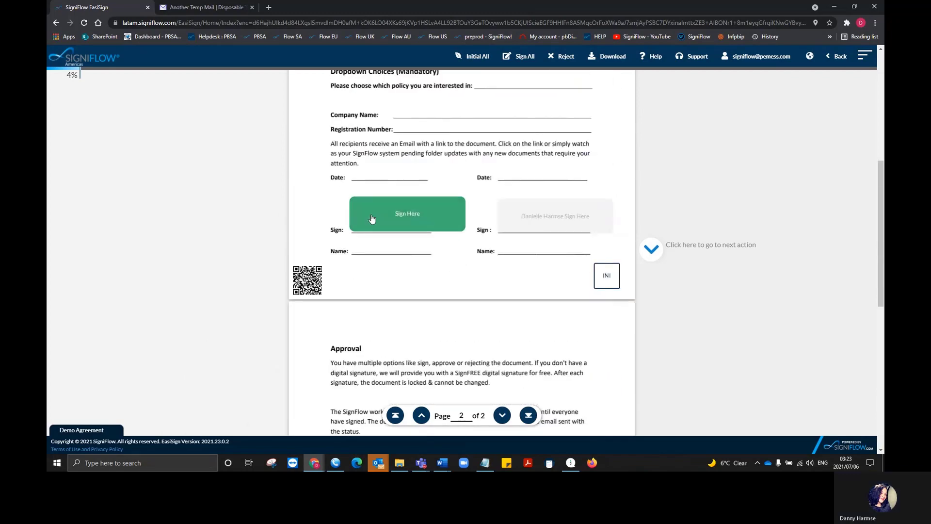
scroll(574, 242, up, 3)
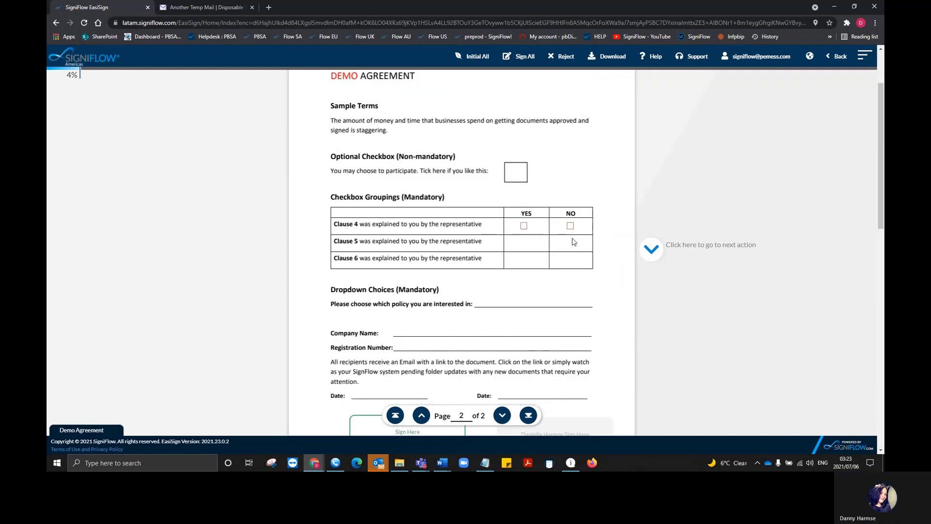
scroll(574, 242, down, 3)
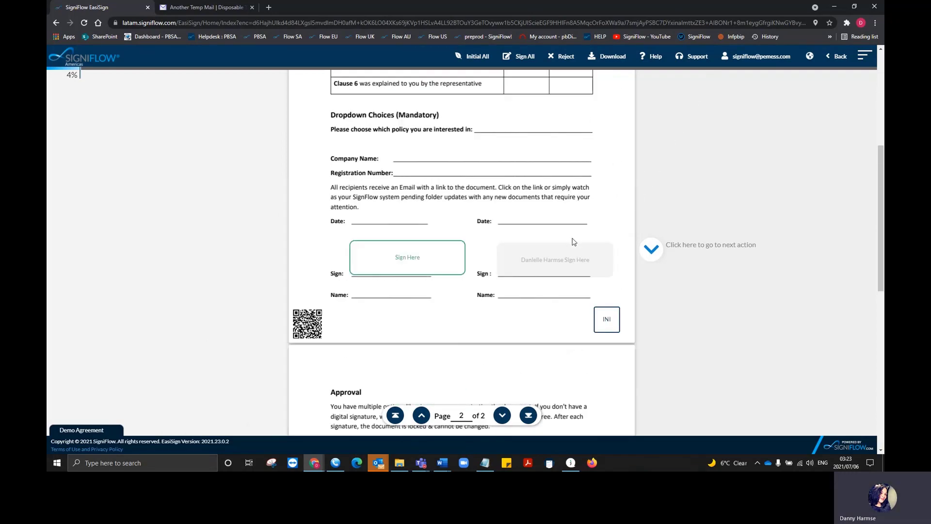
click(606, 320)
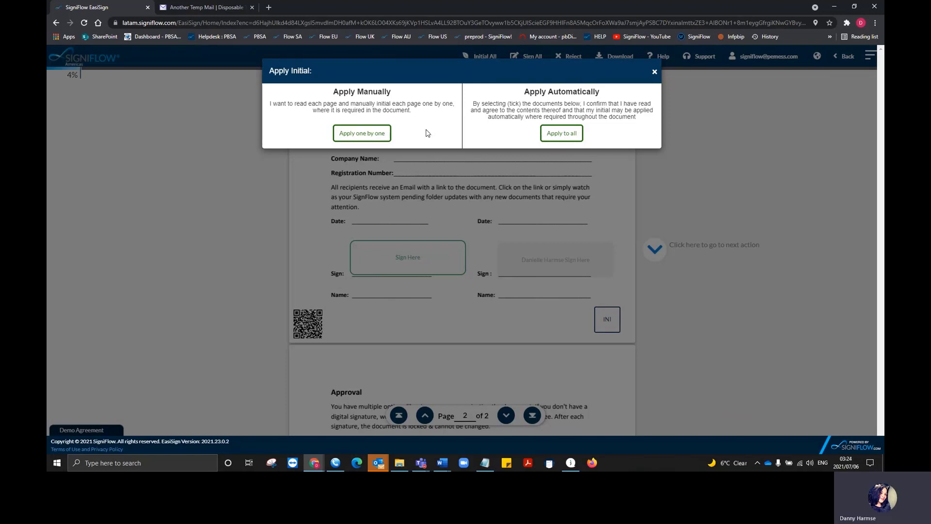
click(364, 136)
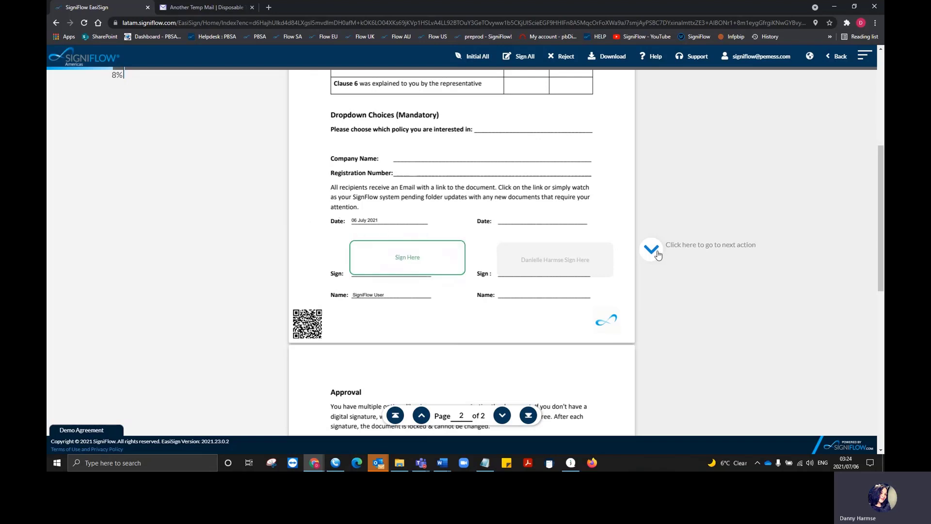
- Apply the initial to page 2 of the agreement
scroll(561, 193, down, 4)
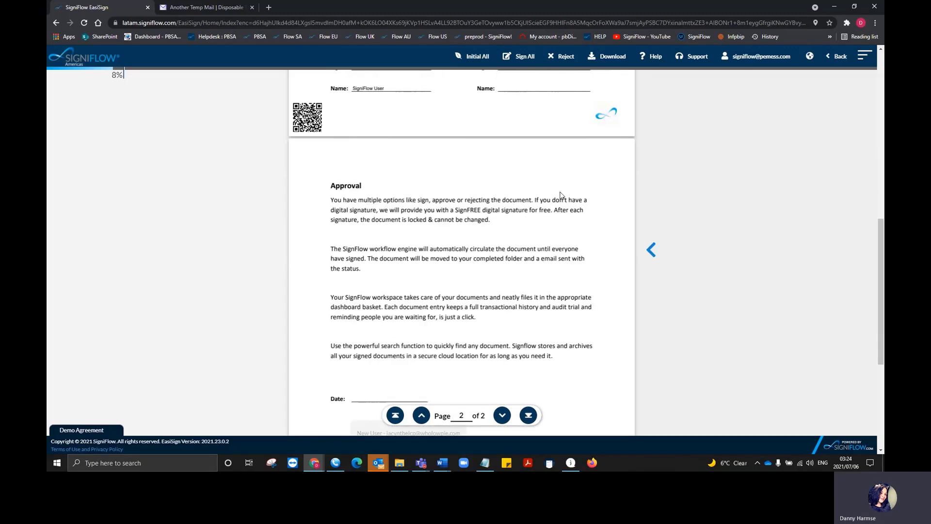
scroll(561, 194, up, 8)
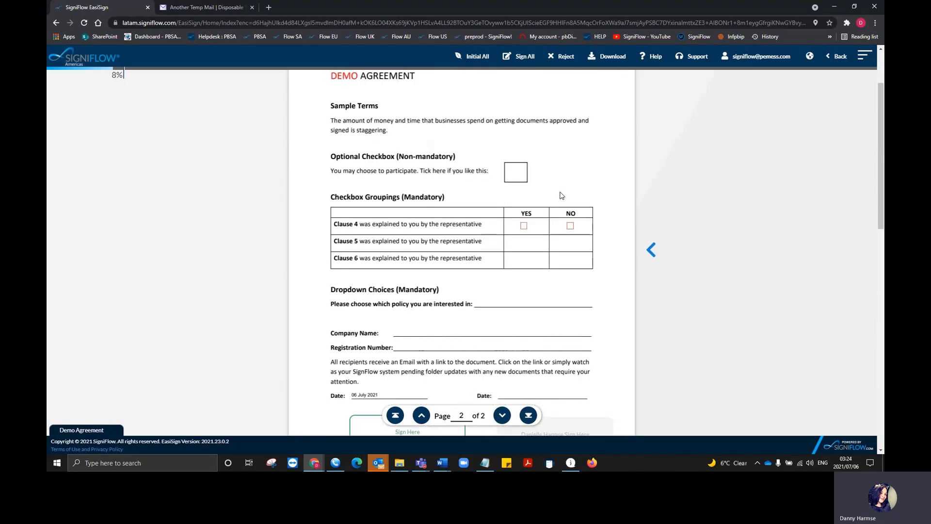
click(652, 256)
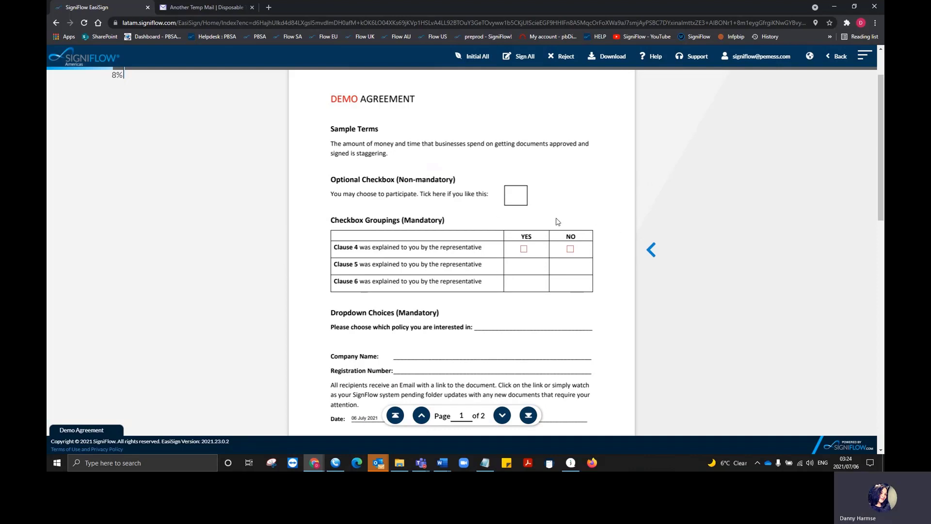
scroll(557, 221, down, 14)
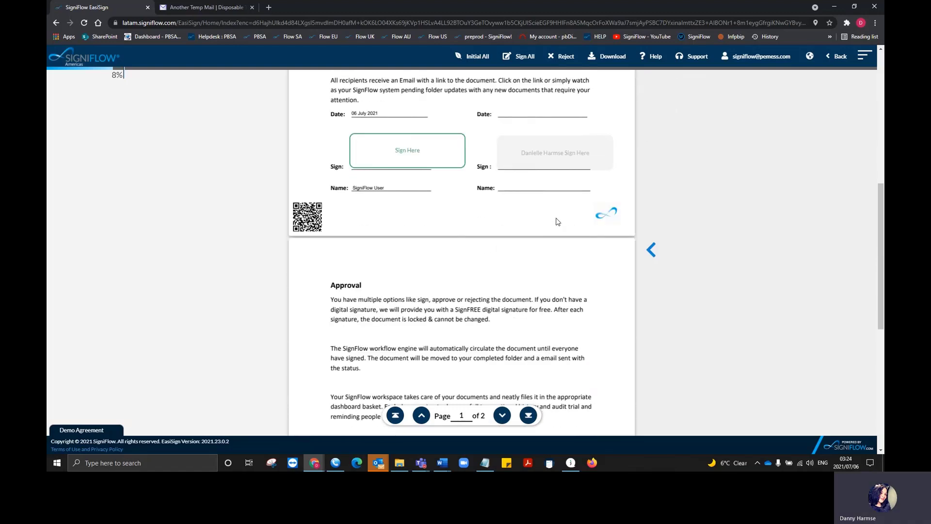
scroll(557, 221, down, 3)
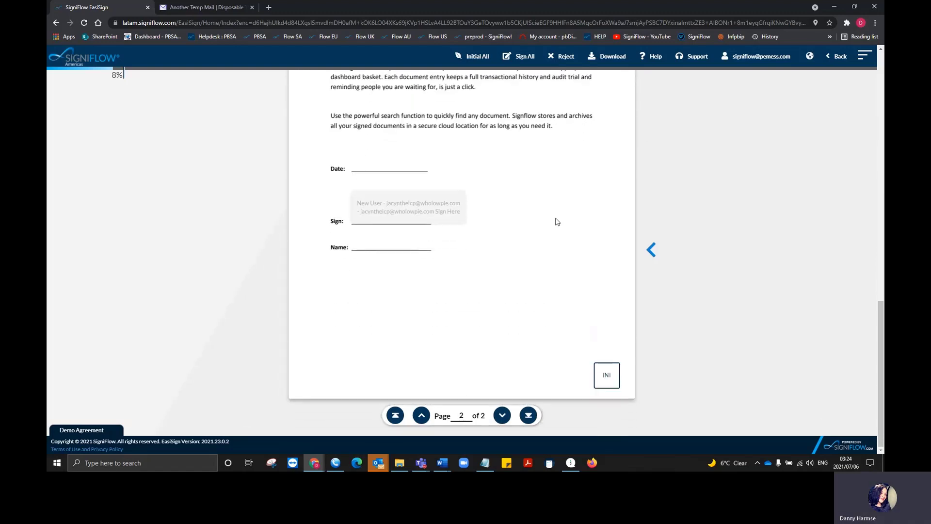
click(608, 378)
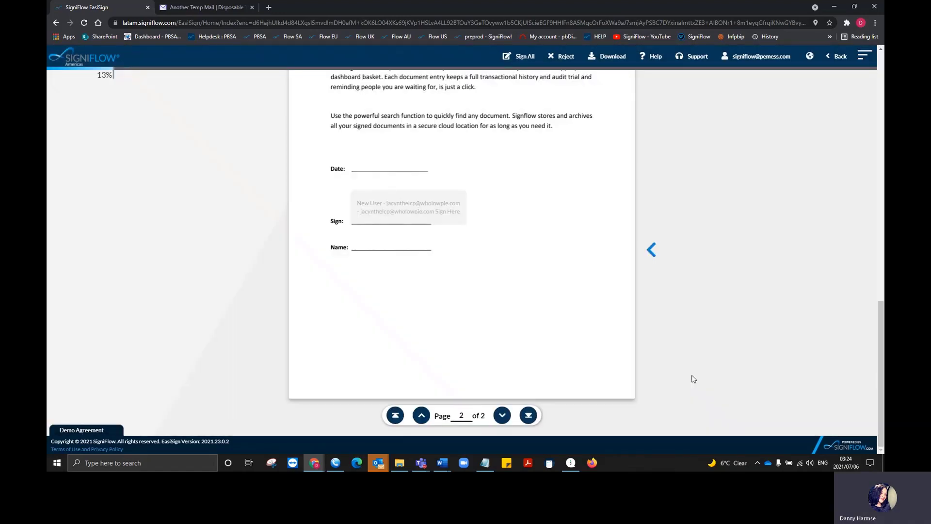
- Try to sign the agreement in the first signer's signature field on page 1
scroll(475, 250, up, 3)
scroll(475, 250, up, 6)
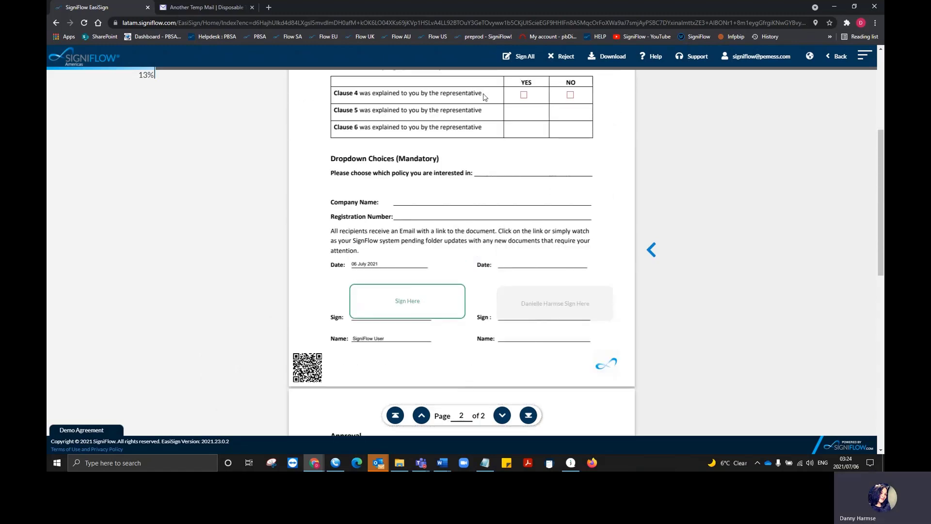
click(409, 304)
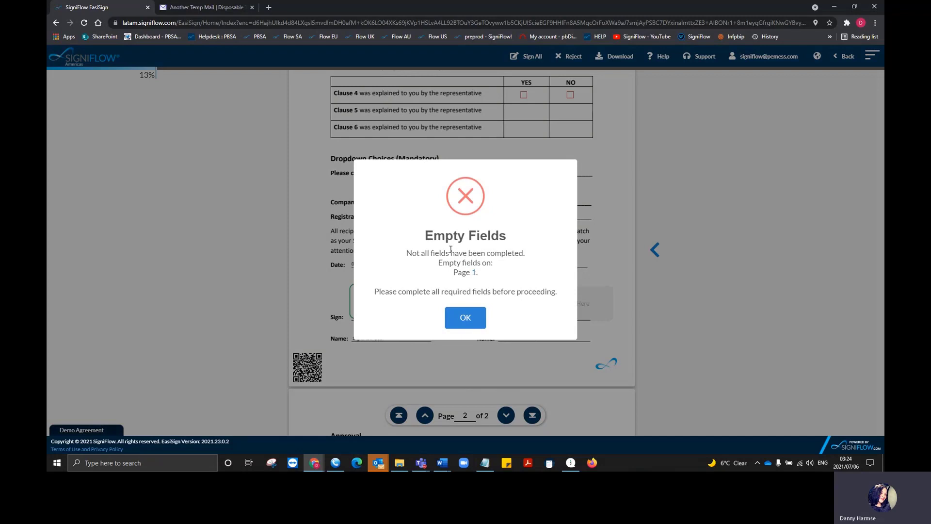
drag(423, 237, 574, 304)
click(558, 318)
click(467, 320)
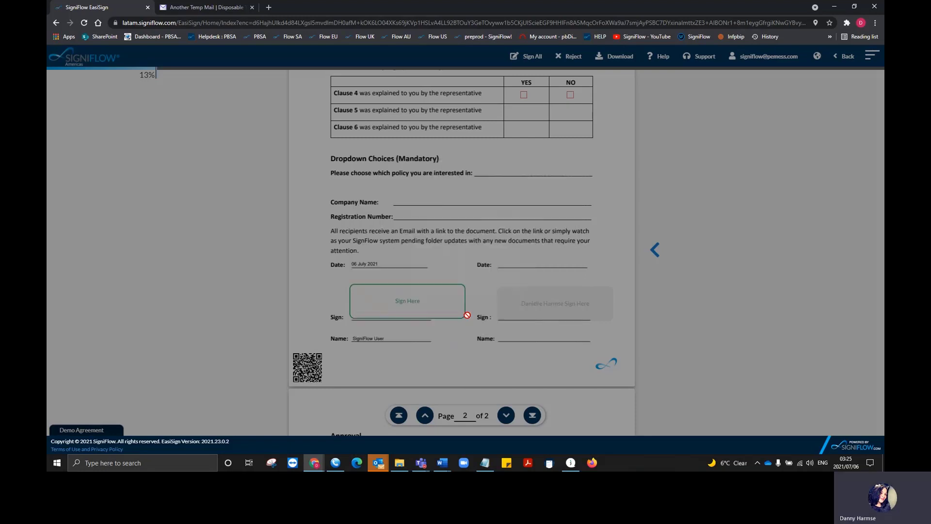
- Tick YES for Clause 4 in the mandatory checkbox group and sign the agreement in the first signer's signature field
click(655, 251)
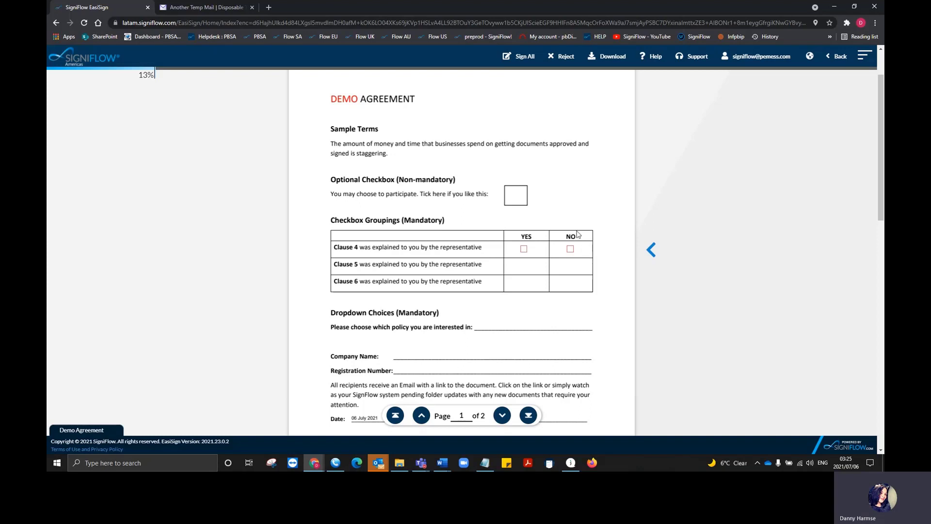
click(524, 254)
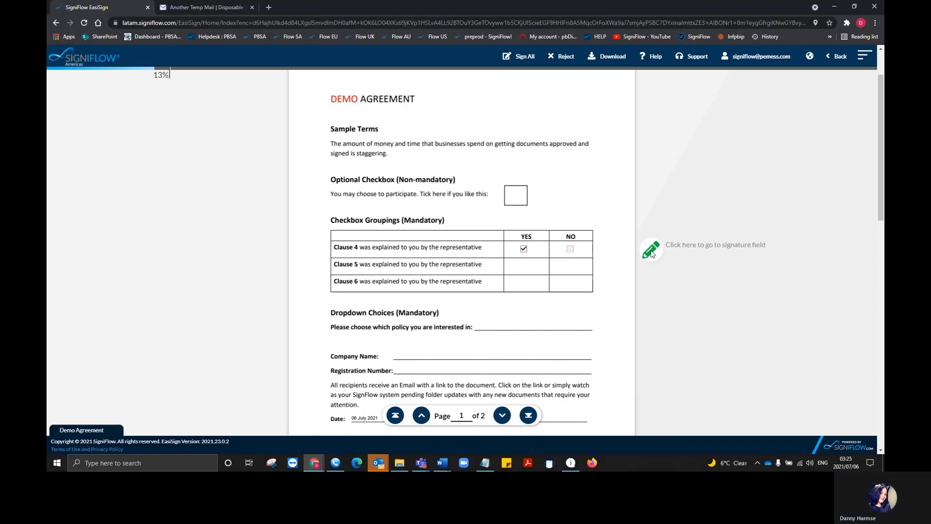
click(650, 250)
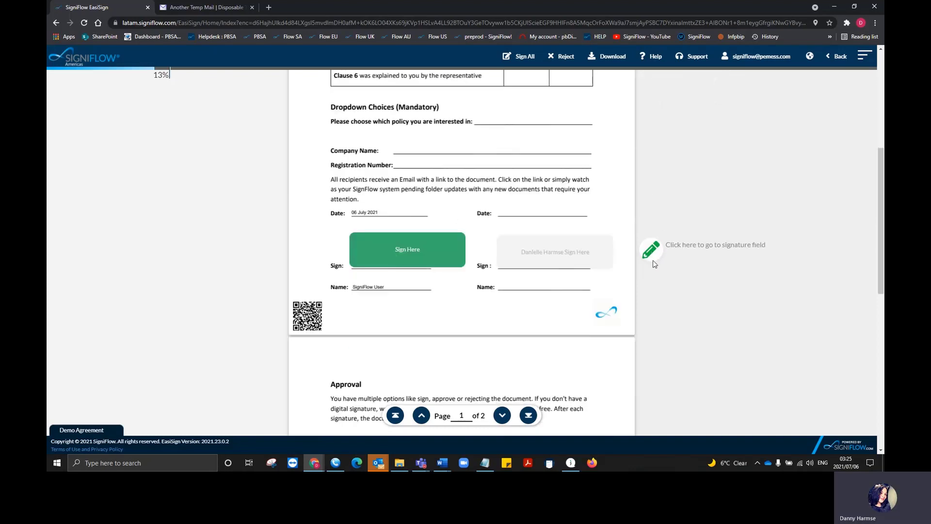
click(402, 250)
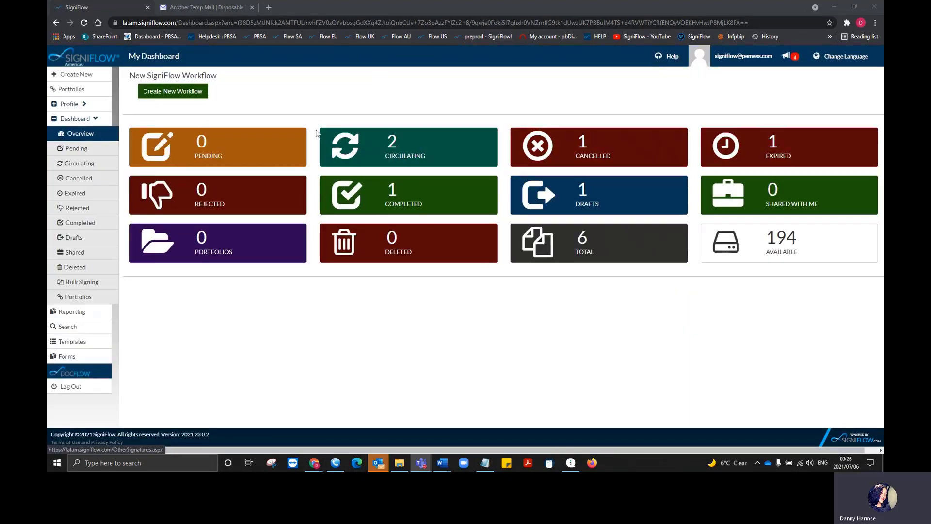
- Open the circulating documents and examine which signer the Demo Agreement is waiting for
click(389, 150)
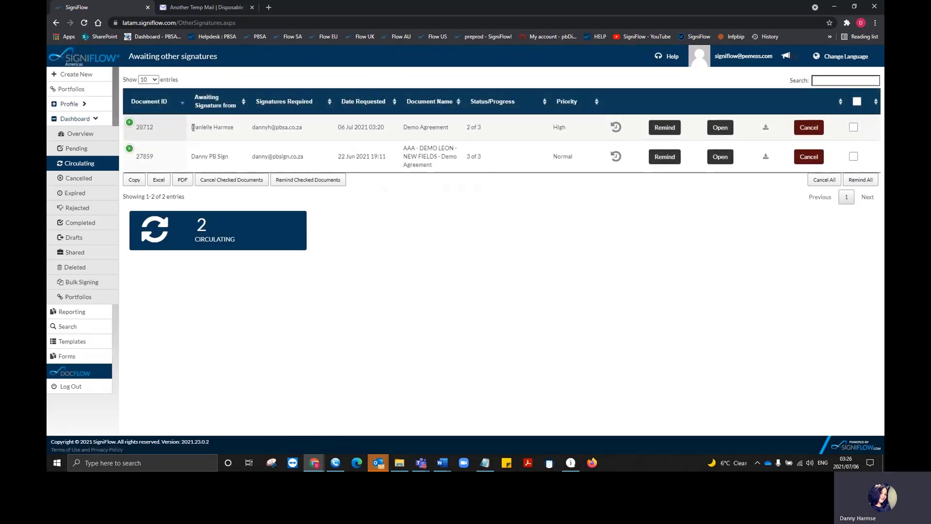
drag(191, 127, 310, 130)
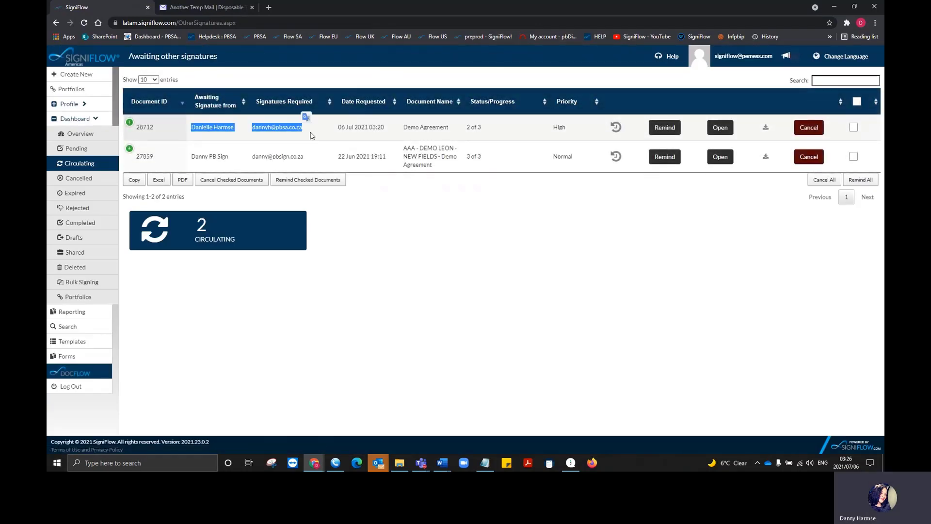
click(320, 136)
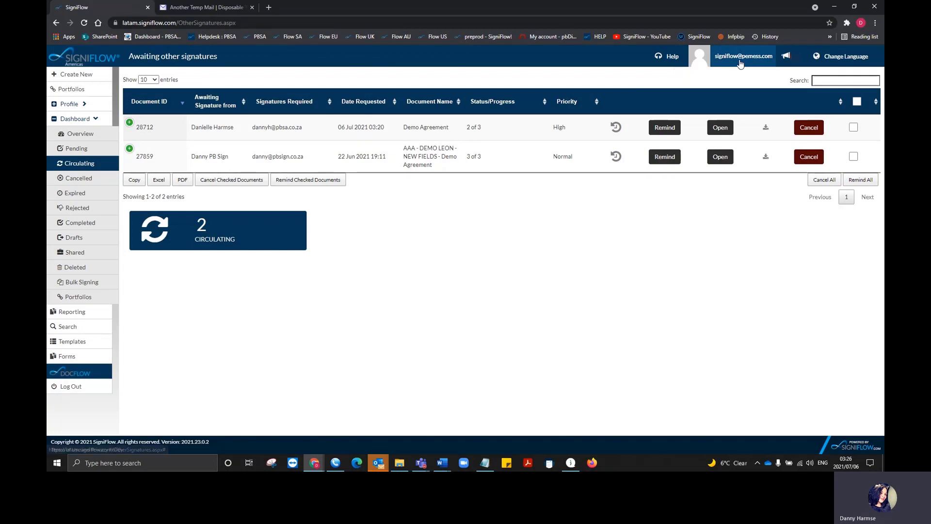
- Log out of the first signer's account and log in with the second signer's saved e-mail and password
click(712, 62)
click(699, 112)
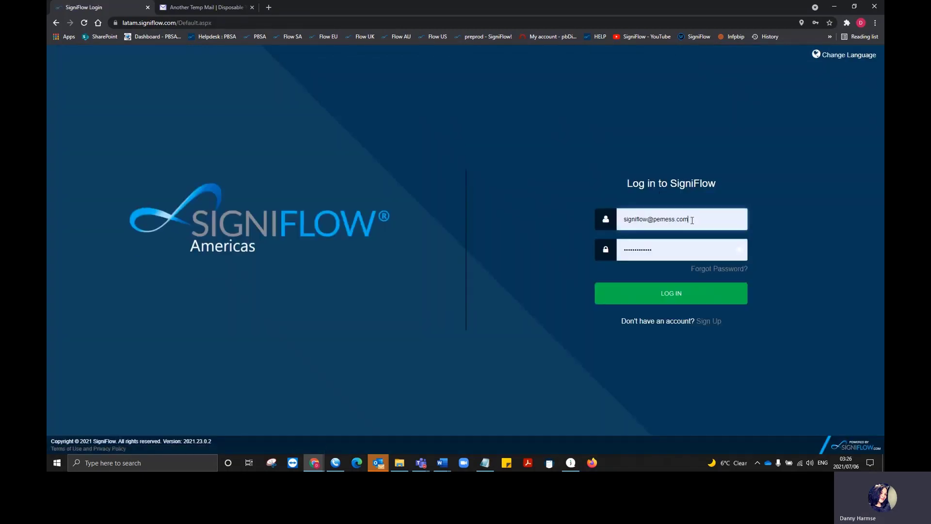
click(692, 220)
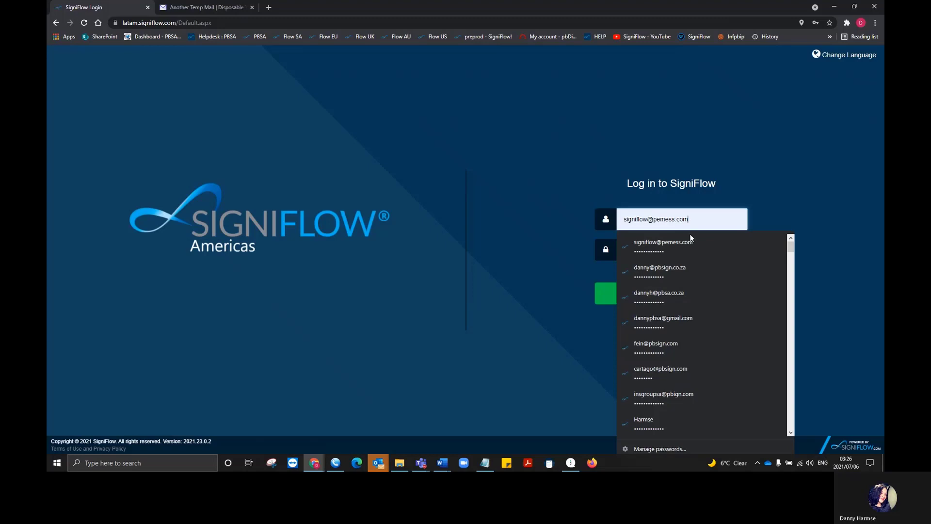
click(692, 292)
click(691, 301)
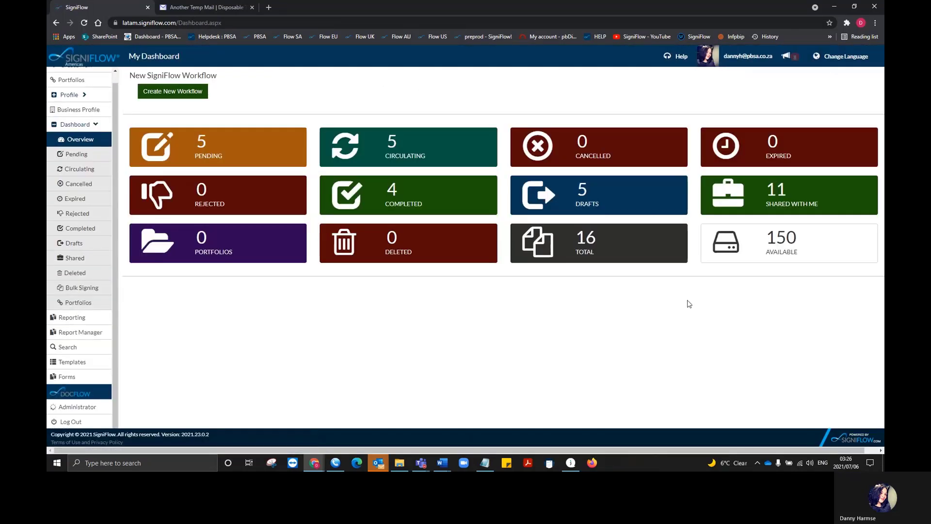
- Open the Demo Agreement from the pending documents and dismiss its custom message
click(259, 146)
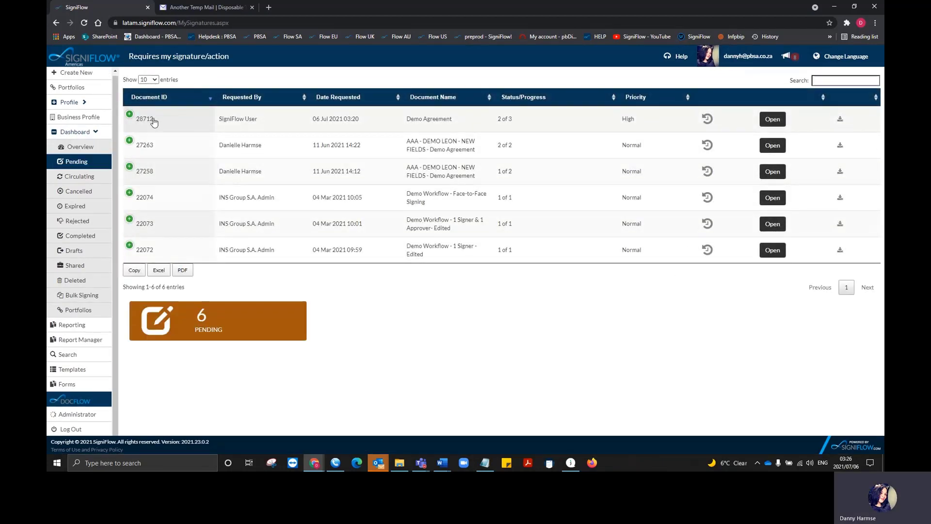
click(776, 122)
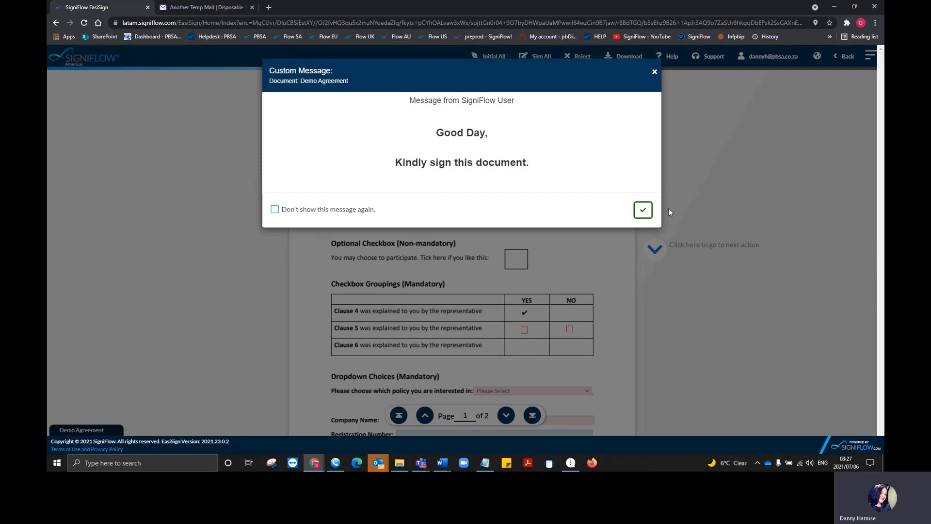
click(642, 210)
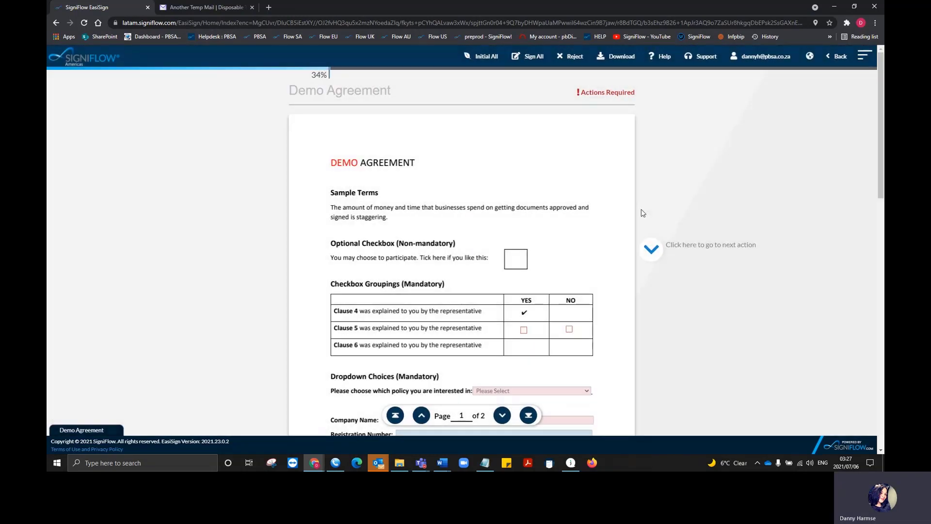
- Tick NO for Clause 5 in the mandatory checkbox group and choose Option 2 as the policy of interest
scroll(641, 209, down, 3)
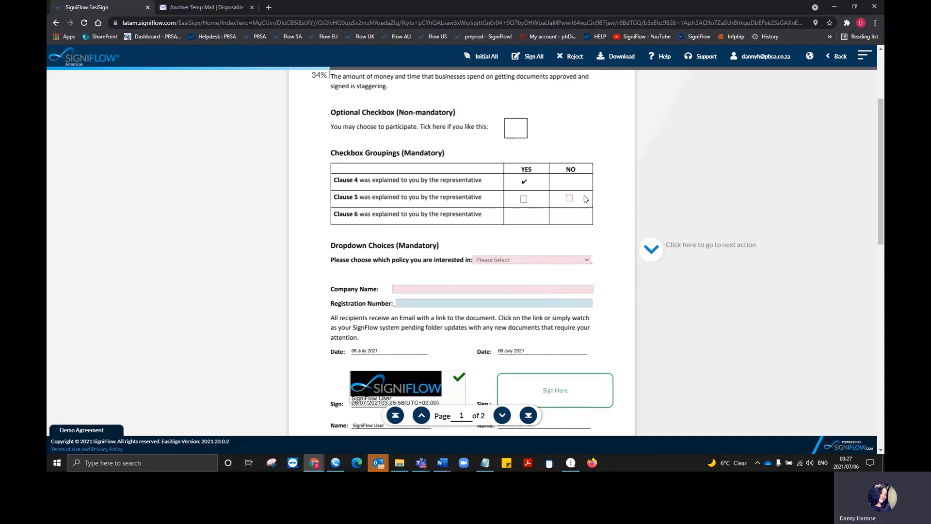
click(581, 261)
click(582, 283)
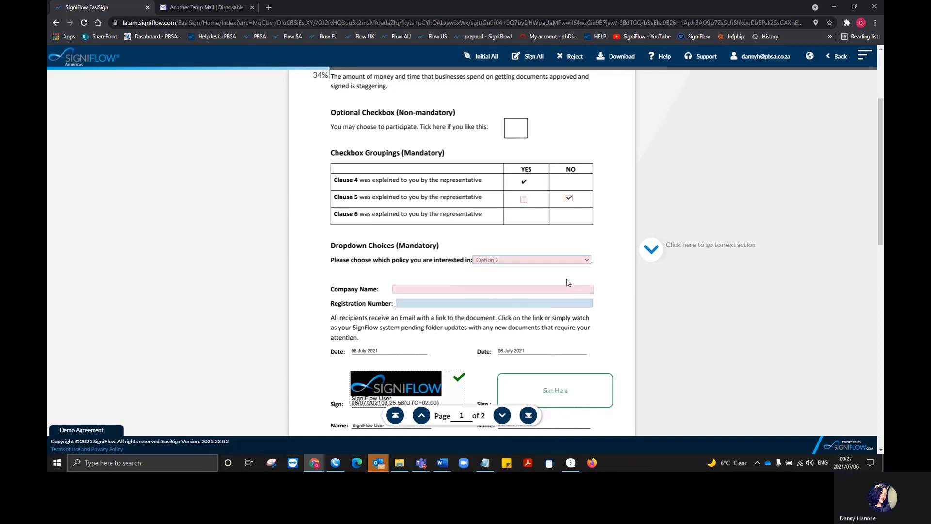
- Fill in the Company Name as "Mandatory" and the Registration Number as "Optional"
click(479, 288)
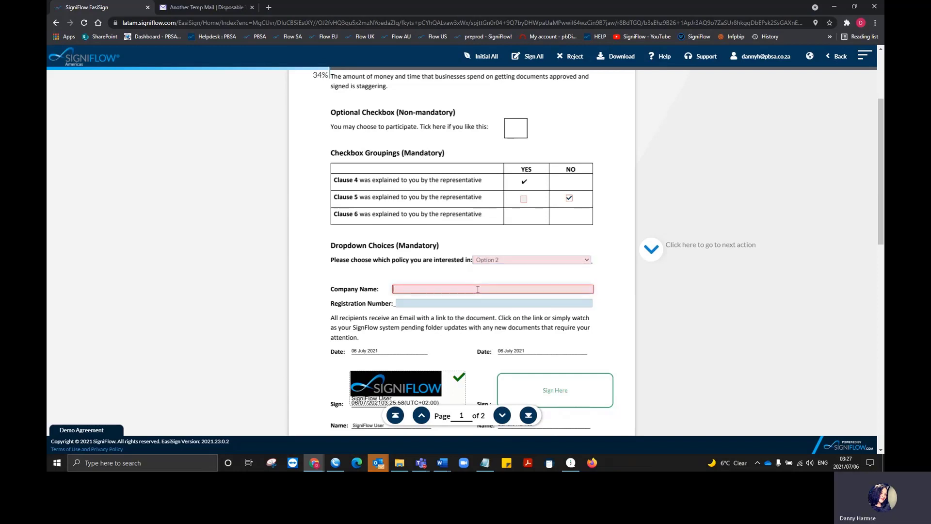
text(Mandatory)
click(473, 302)
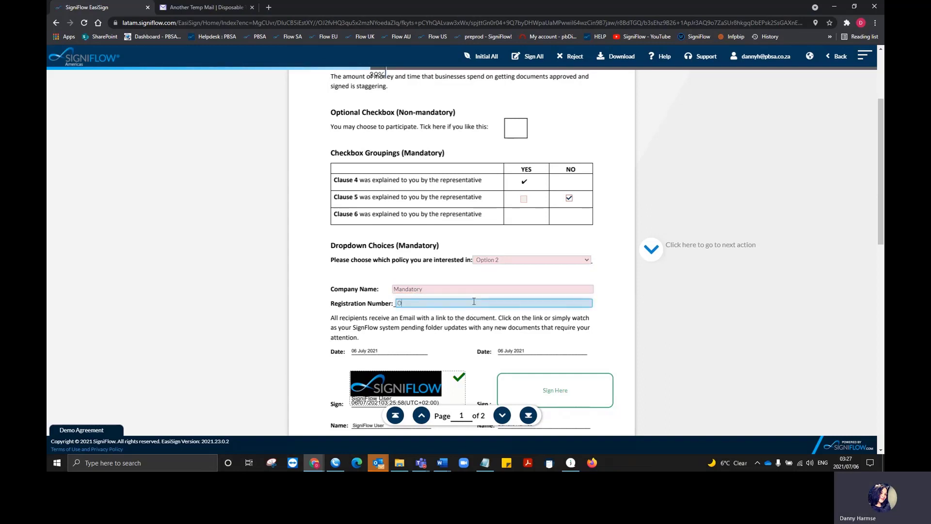
text(Optional)
- Create a font initial in the script style at the centre of the font choices and apply it automatically to all pages
click(653, 247)
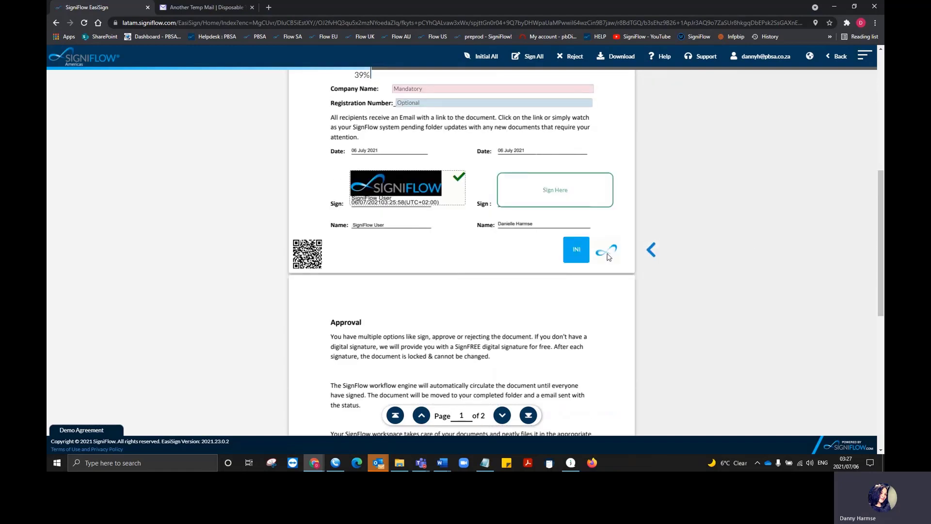
click(574, 252)
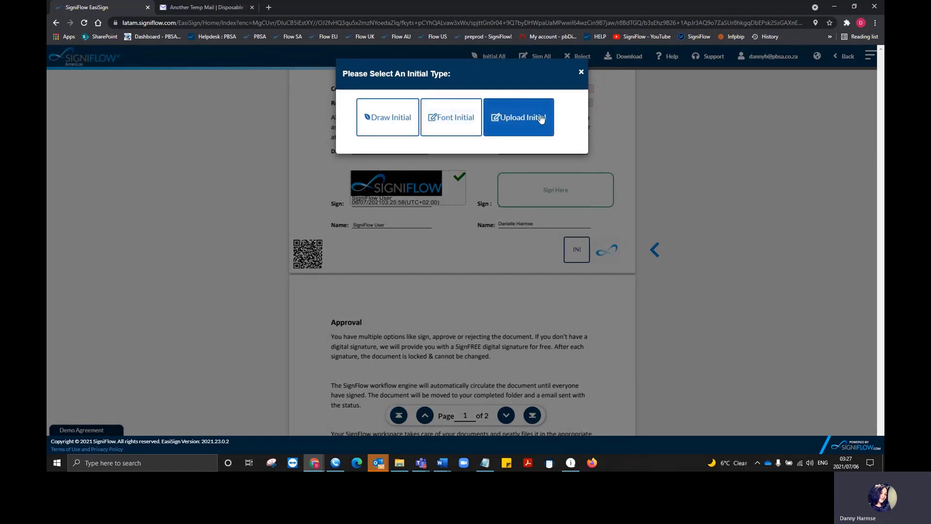
click(448, 122)
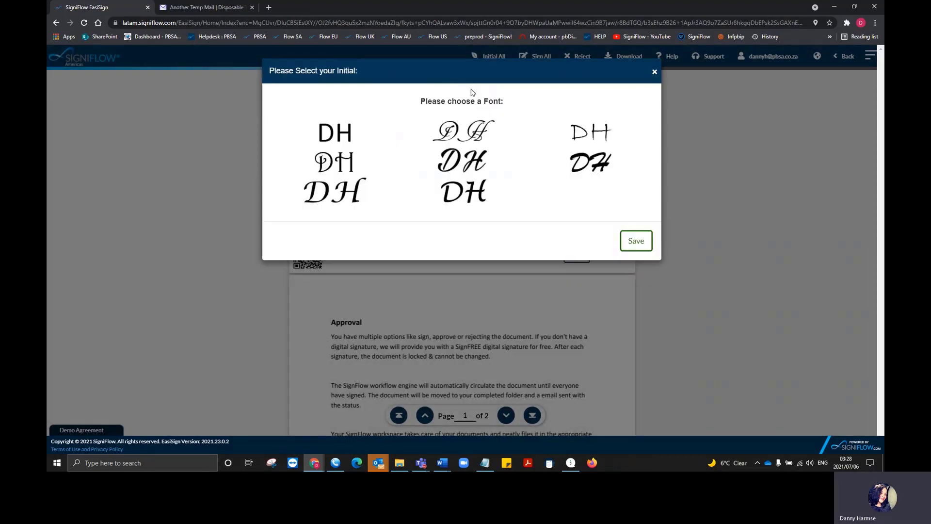
click(462, 160)
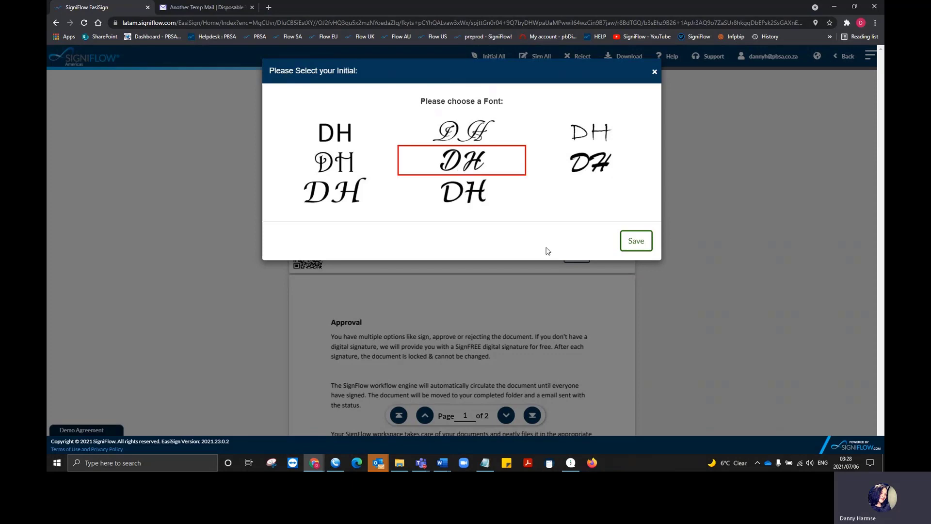
click(639, 241)
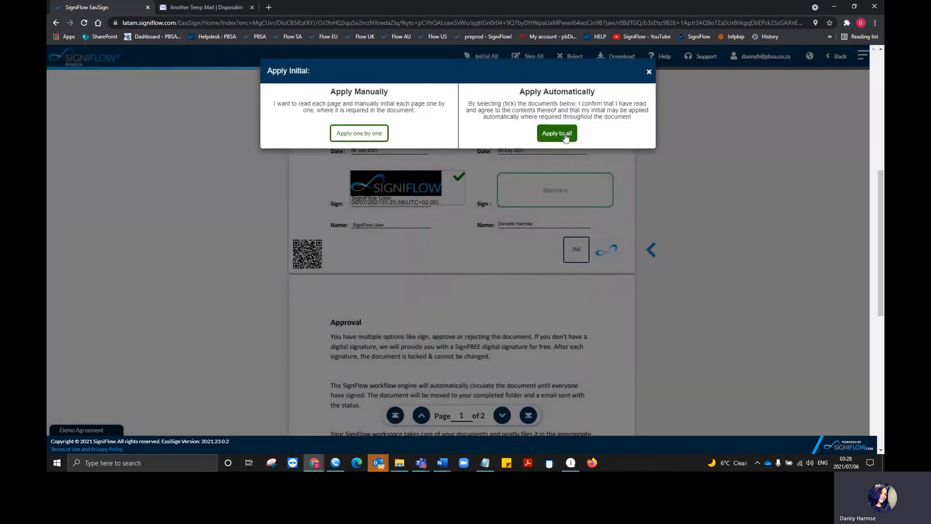
click(566, 138)
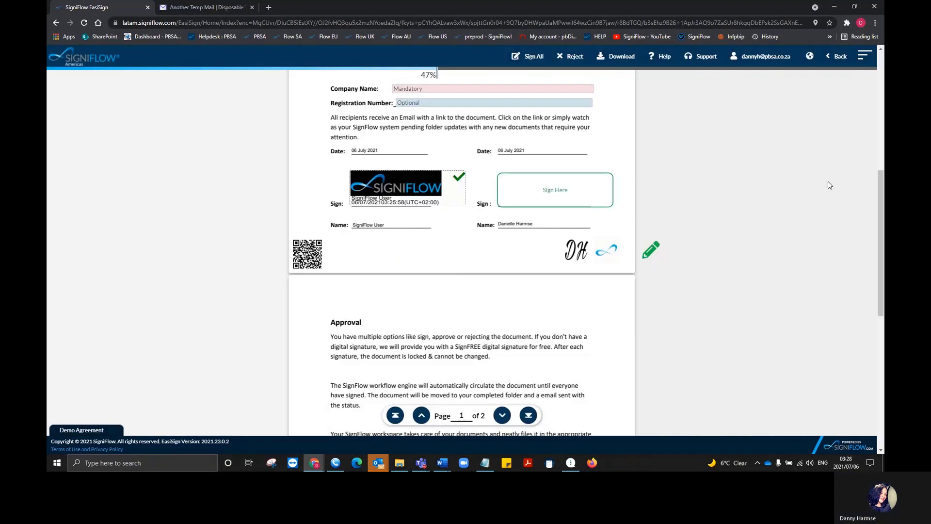
- Check the initial on page 2 and sign the agreement in the second signer's signature field on page 1
scroll(828, 184, down, 8)
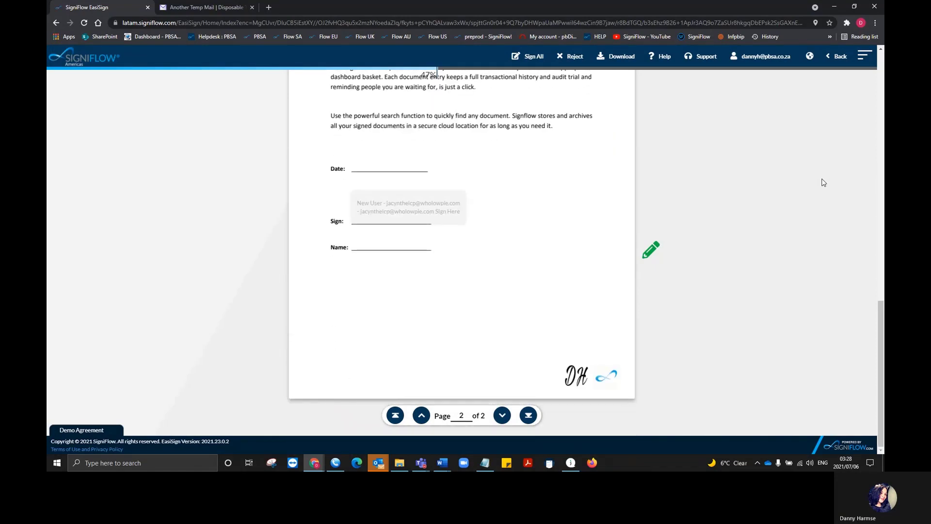
scroll(823, 182, up, 10)
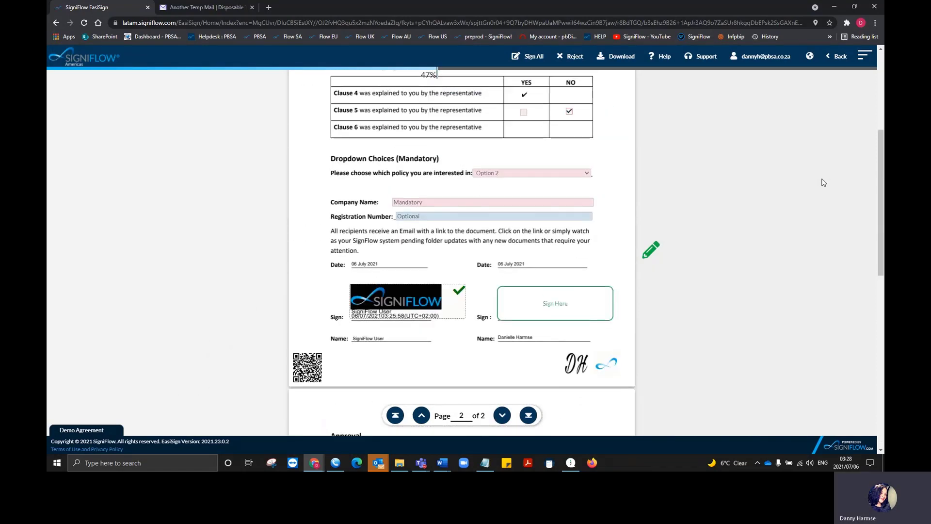
click(554, 303)
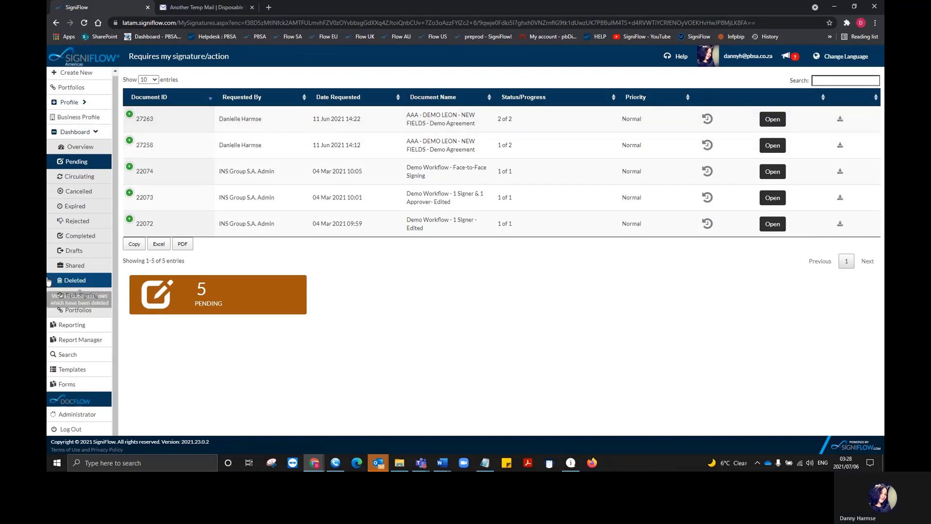
- Expand the Demo Agreement's activity among the shared documents and open its audit history
click(68, 269)
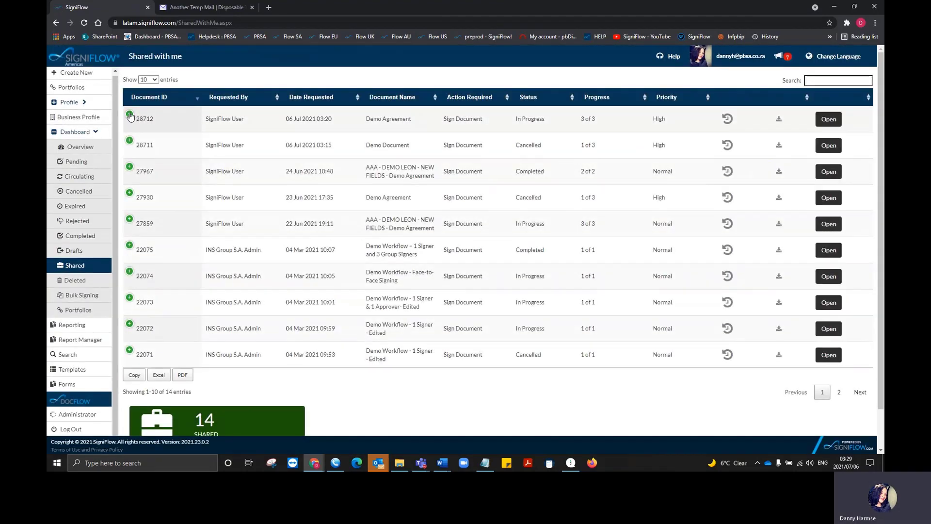
click(130, 115)
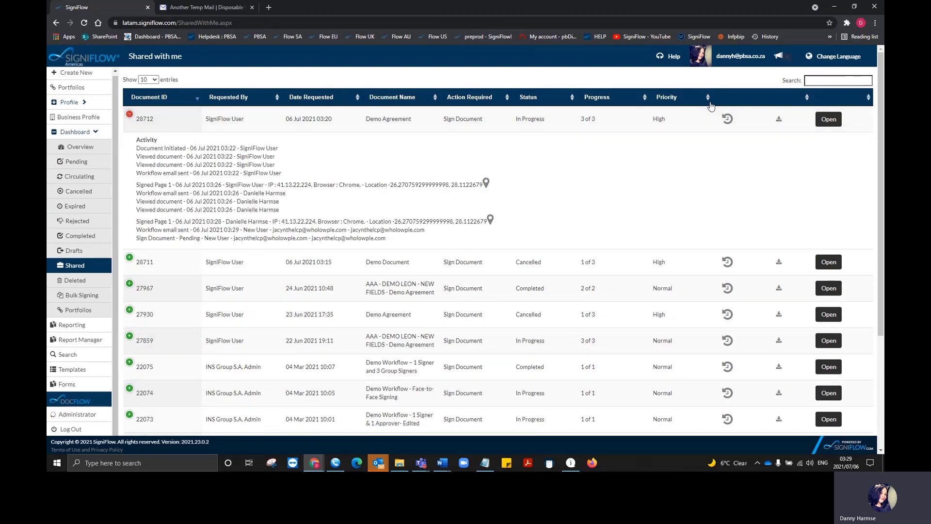
click(727, 120)
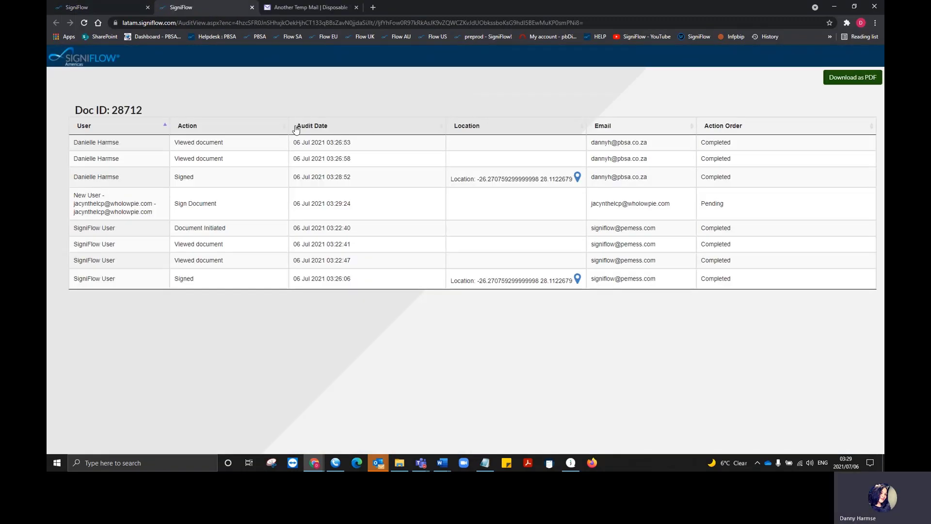
- Examine the audit trail sorted by each column in turn, ending with Audit Date, and close the audit view and activity details
click(193, 130)
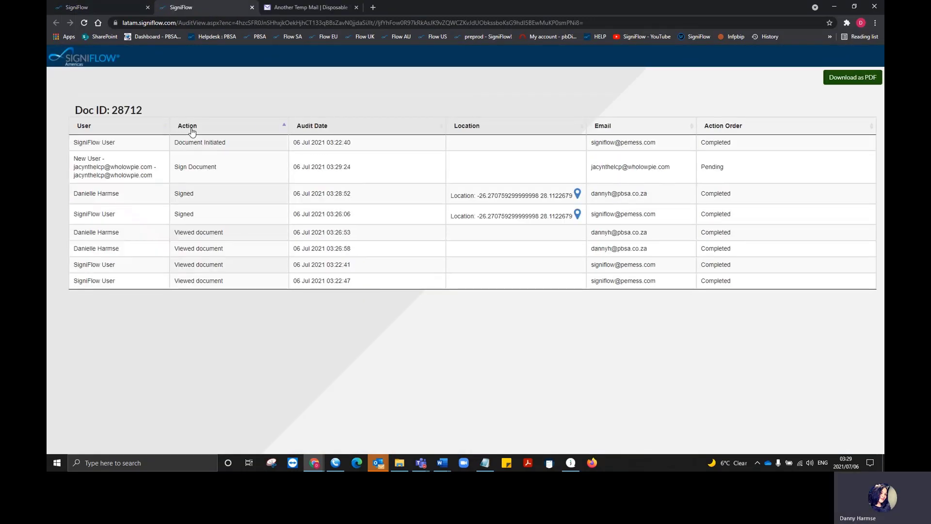
click(325, 131)
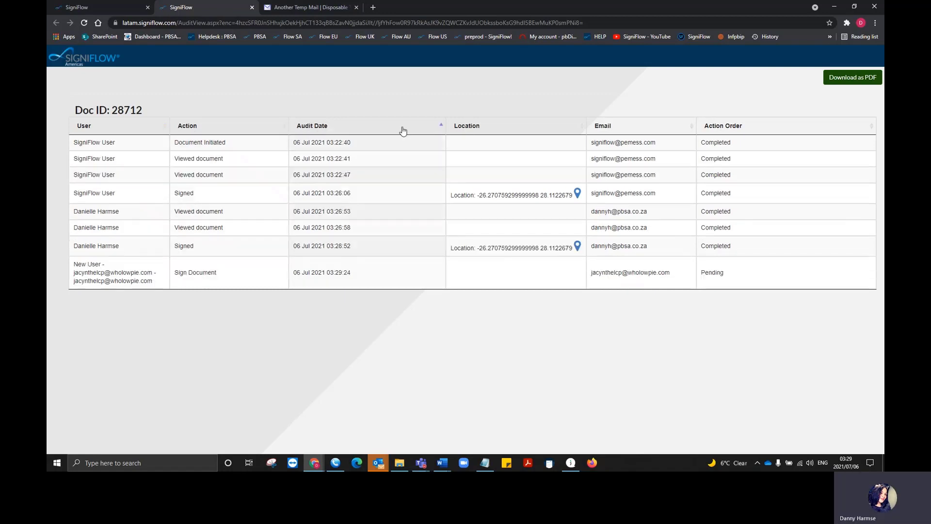
click(466, 130)
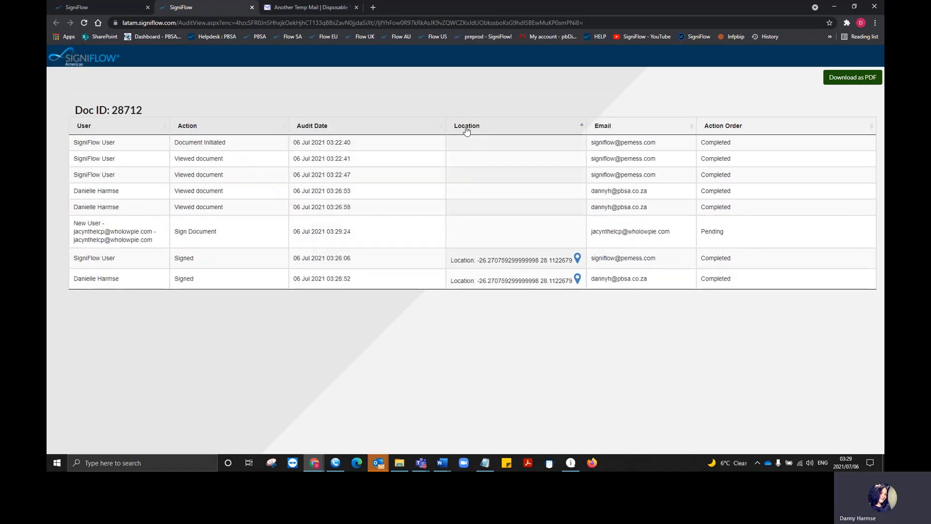
click(614, 127)
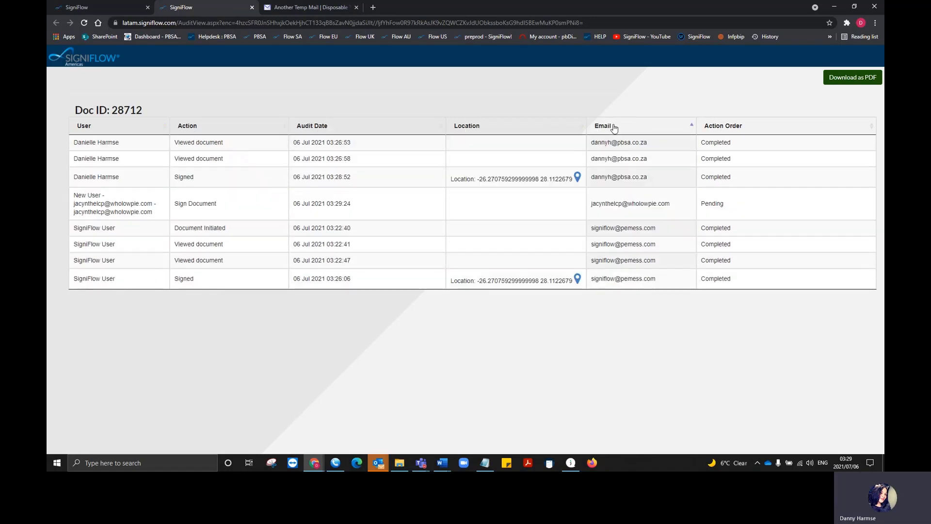
click(734, 128)
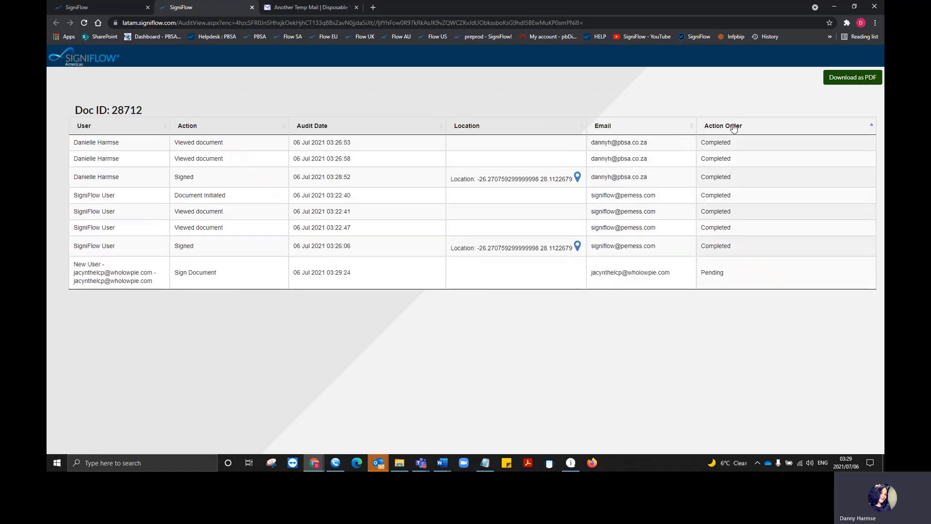
click(95, 131)
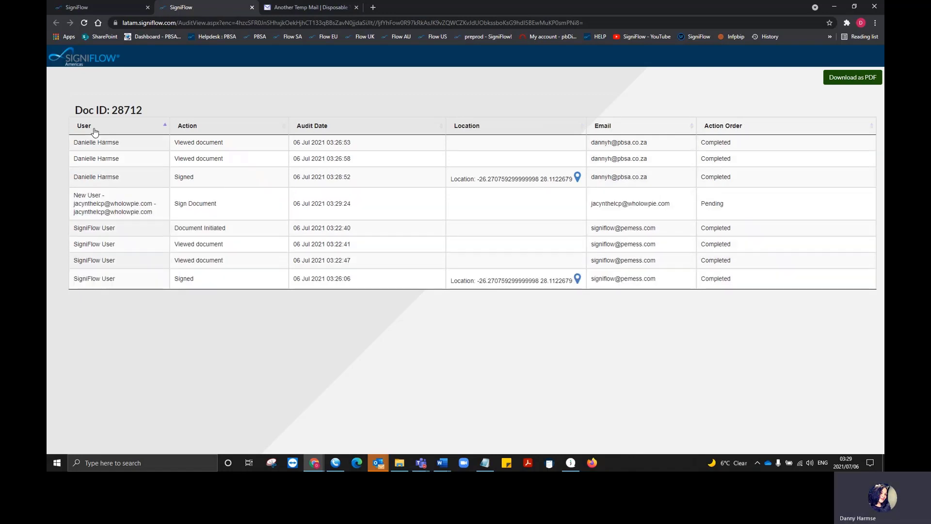
click(320, 130)
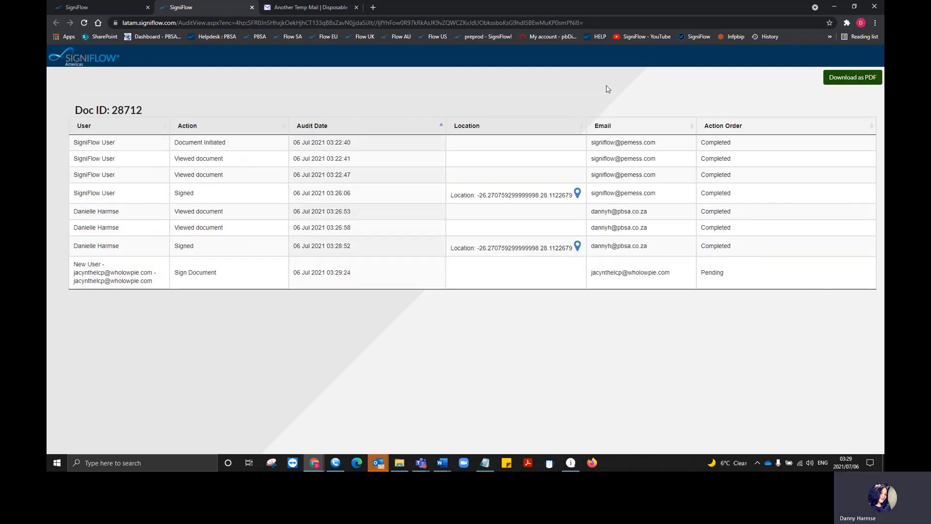
click(252, 8)
click(129, 116)
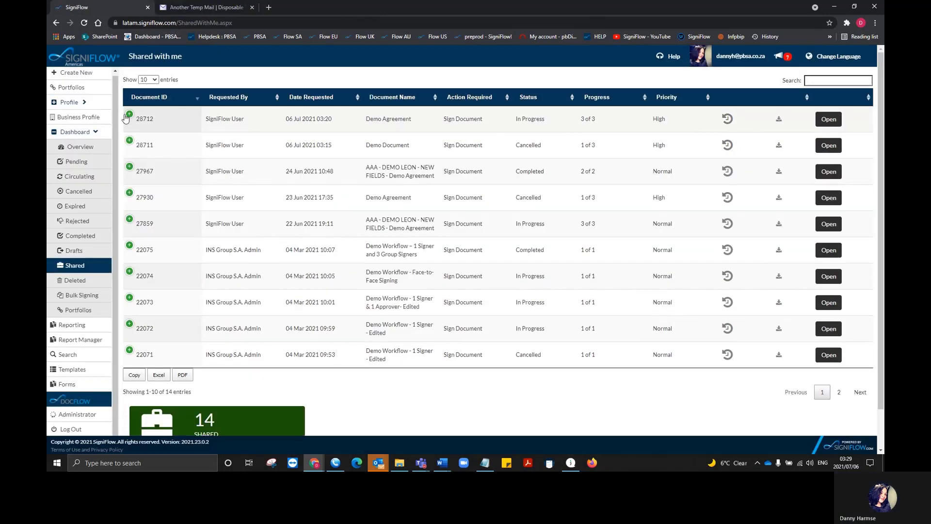
- Log out of the second signer's account and open the Demo Agreement signing request in the Another Temp Mail inbox
click(740, 57)
click(696, 113)
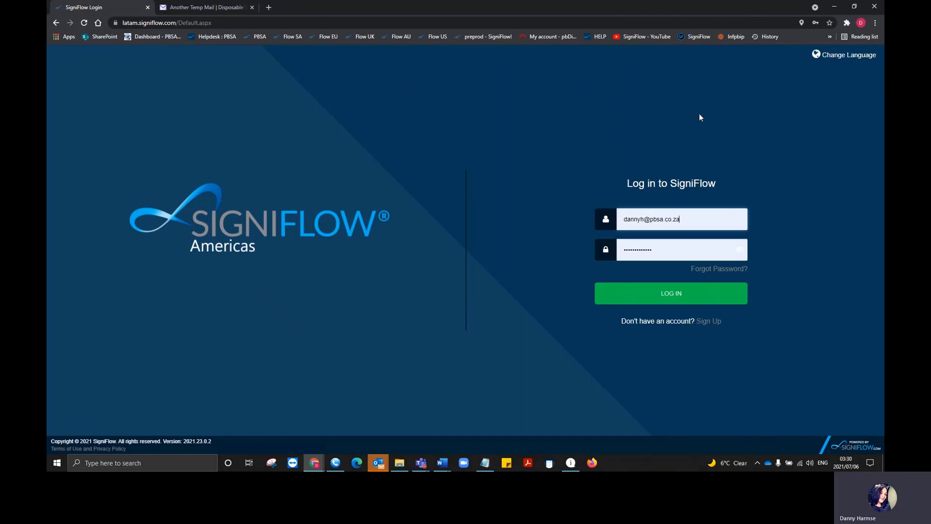
click(216, 8)
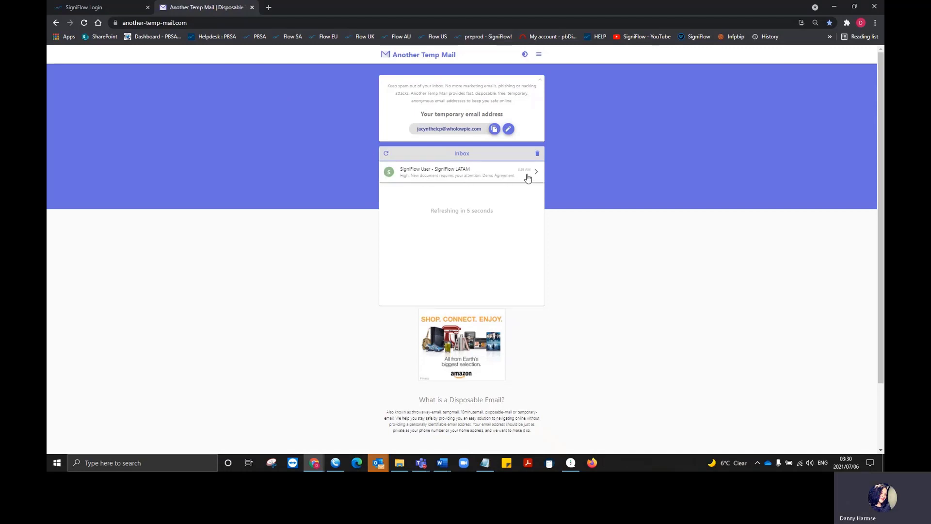
click(451, 173)
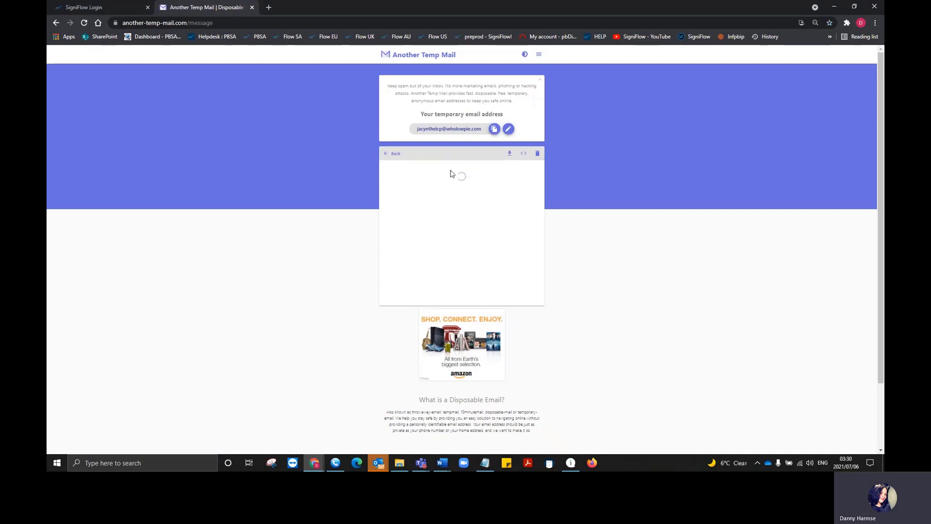
scroll(515, 326, down, 4)
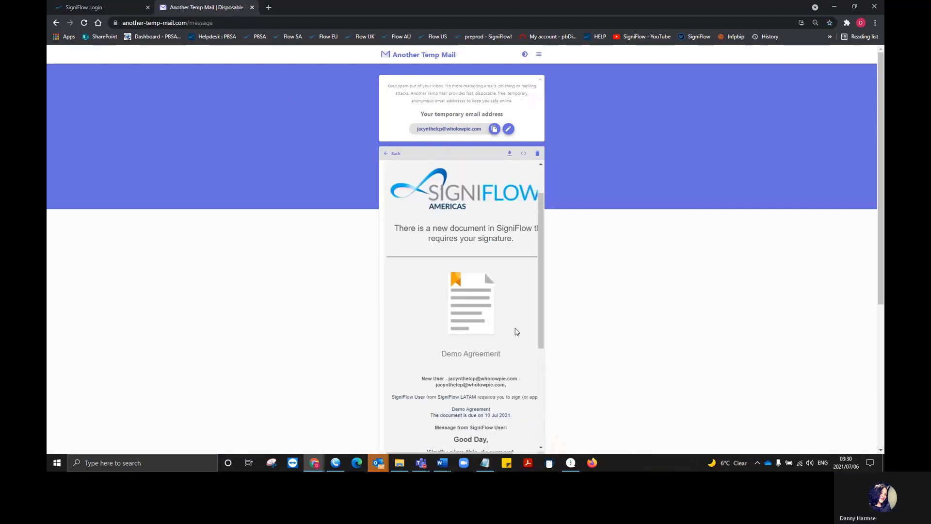
scroll(457, 438, down, 4)
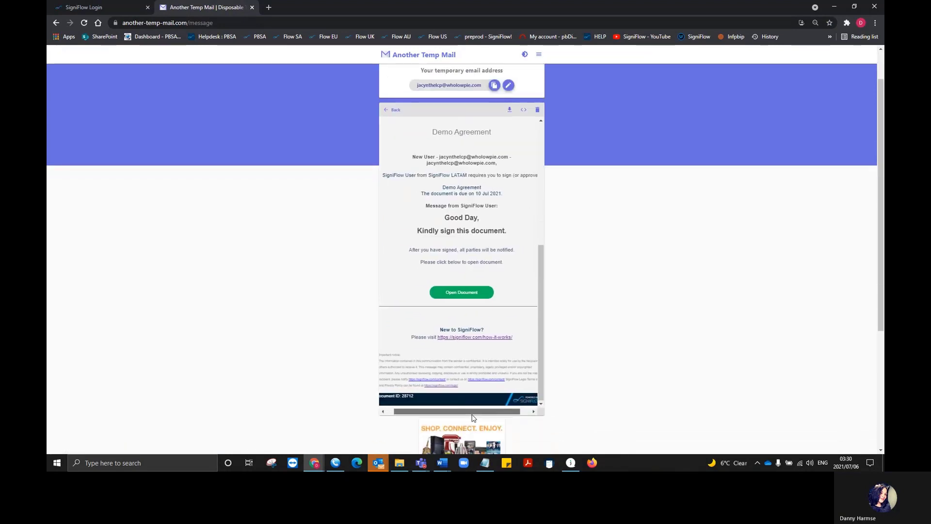
- Examine the signing request email's recipient, document name, due date and message from the sender
scroll(445, 247, up, 5)
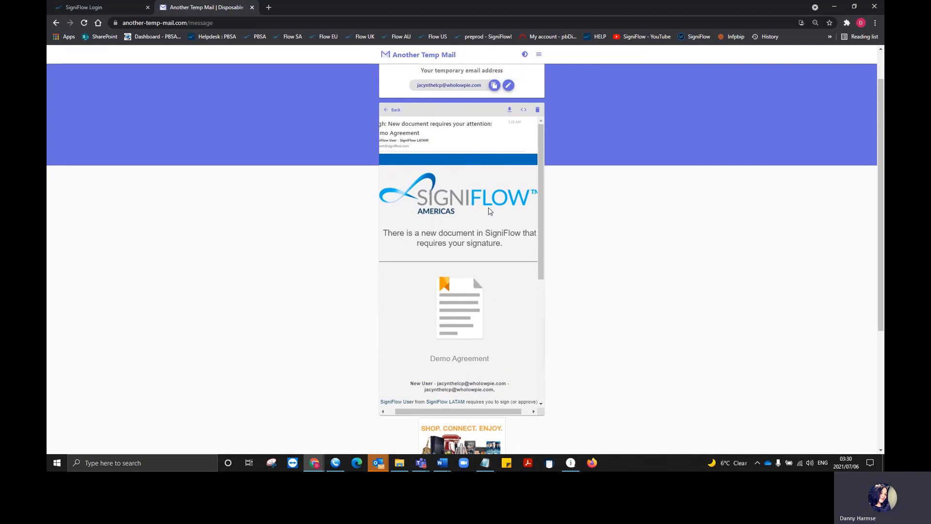
mouse_move(385, 233)
mouse_down()
mouse_move(509, 235)
mouse_move(521, 246)
mouse_up()
scroll(521, 246, down, 3)
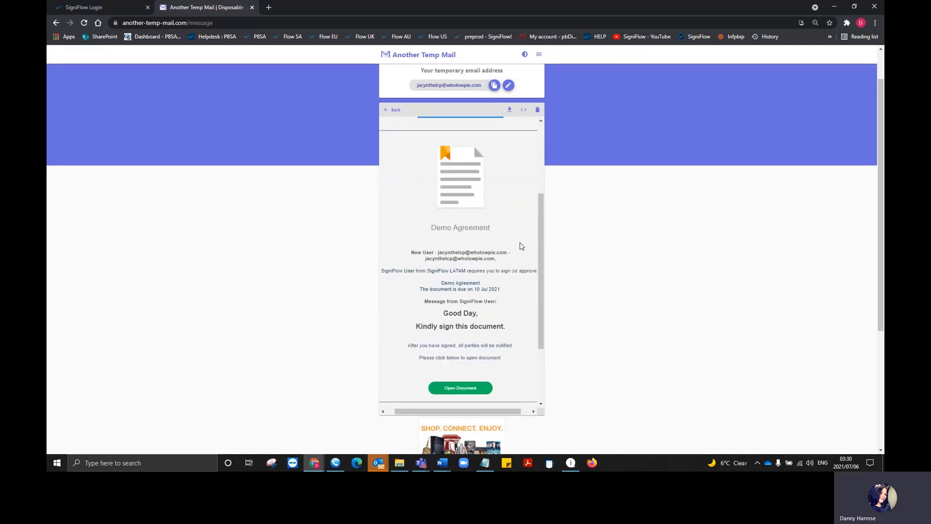
drag(431, 185, 498, 187)
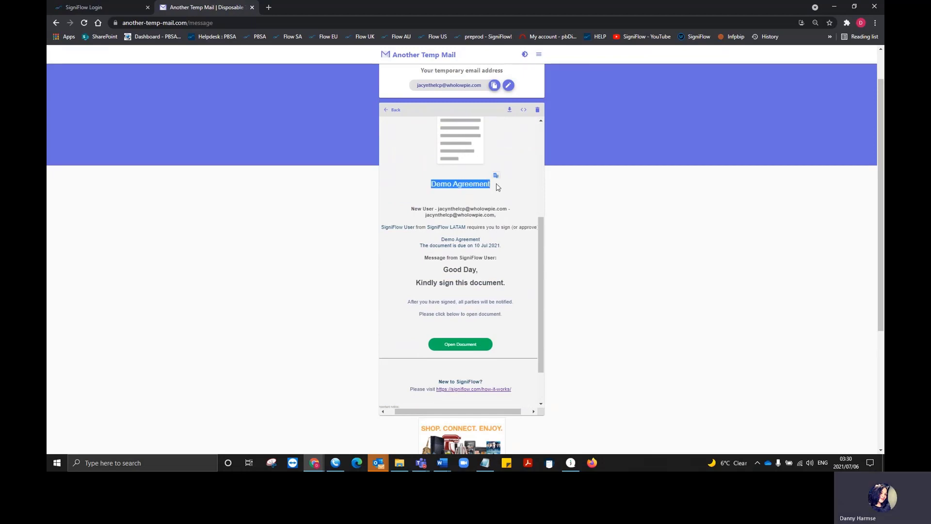
drag(411, 209, 507, 217)
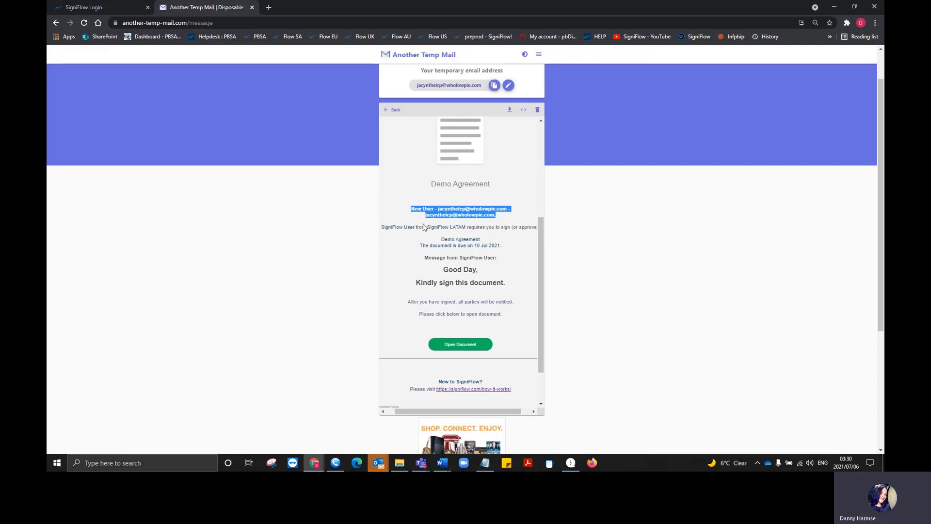
drag(442, 240, 483, 240)
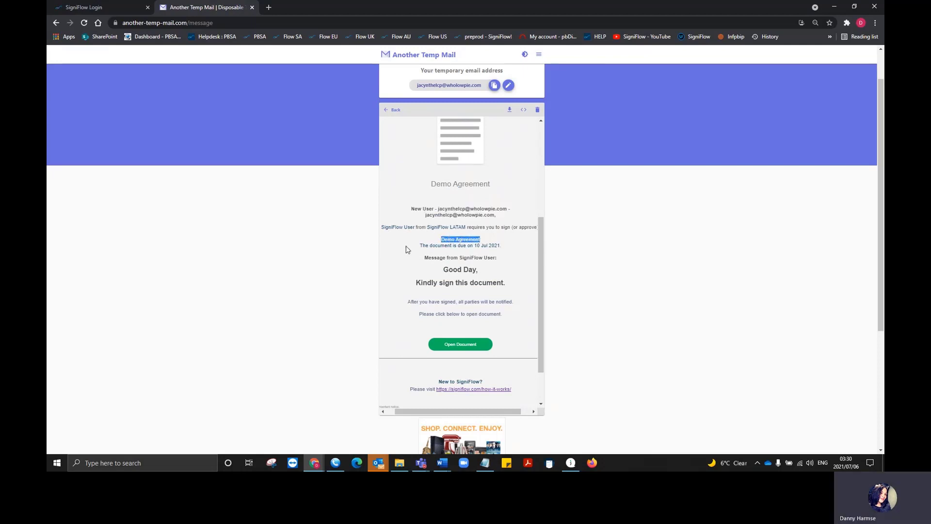
drag(421, 245, 512, 247)
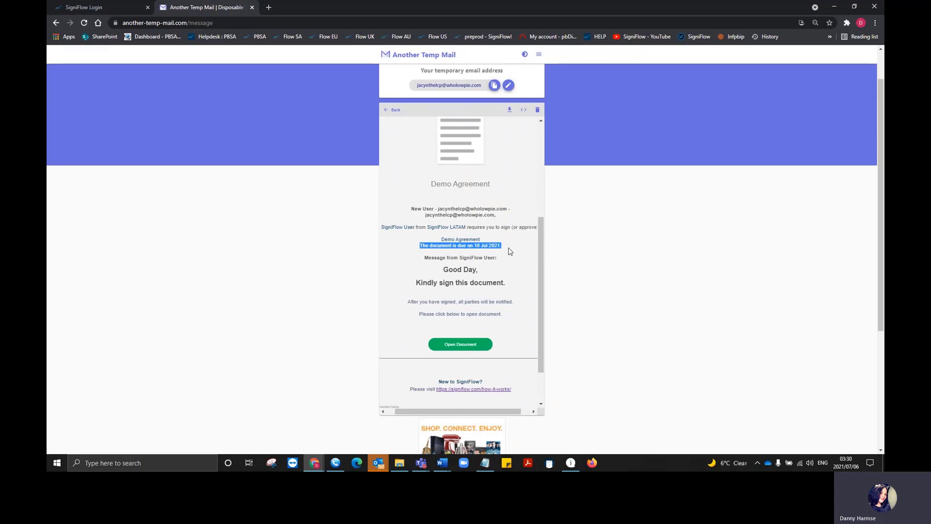
drag(425, 257, 512, 286)
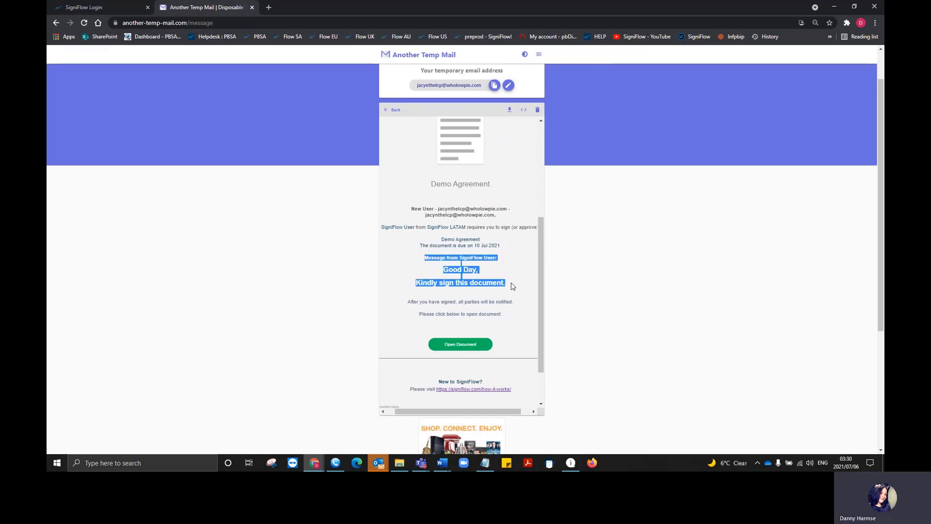
- Open the document from the email and complete the first registration page with the mobile number, identity type None and accepted terms
click(469, 346)
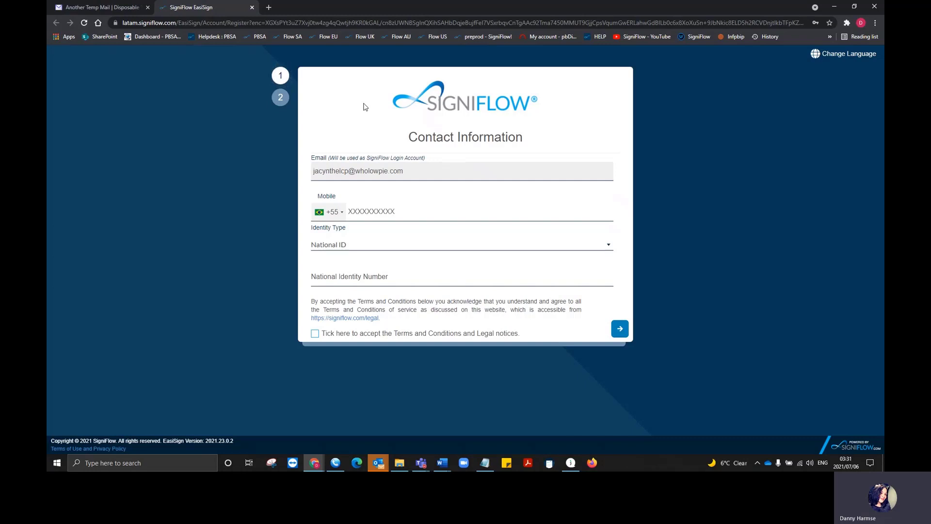
drag(320, 171, 425, 171)
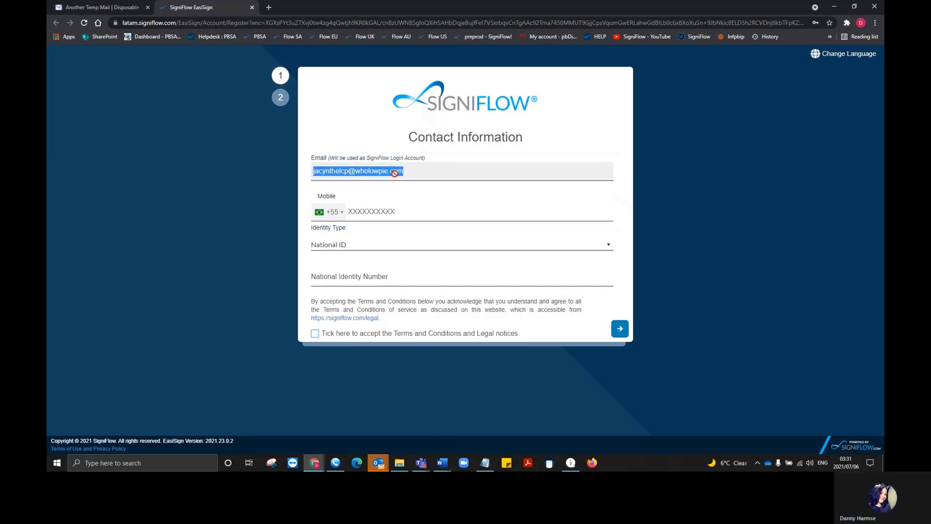
click(427, 171)
click(400, 212)
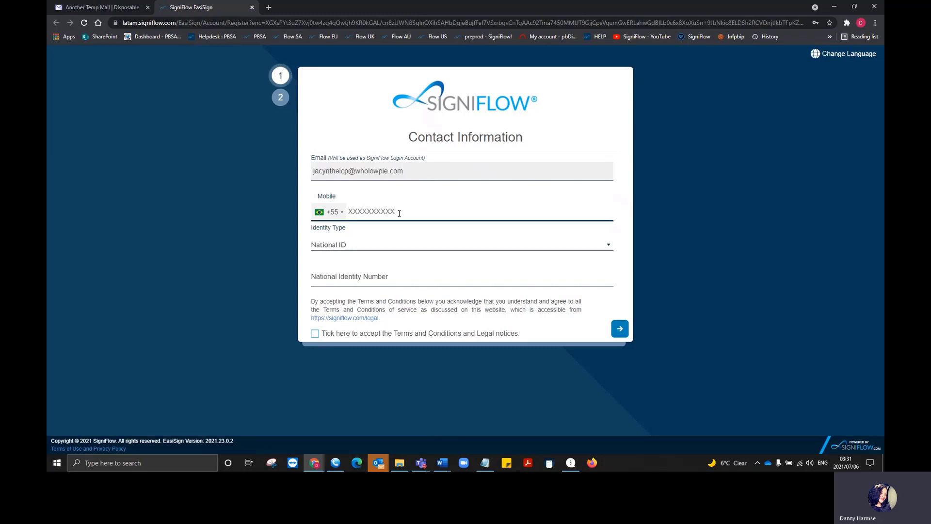
key(ctrl+v)
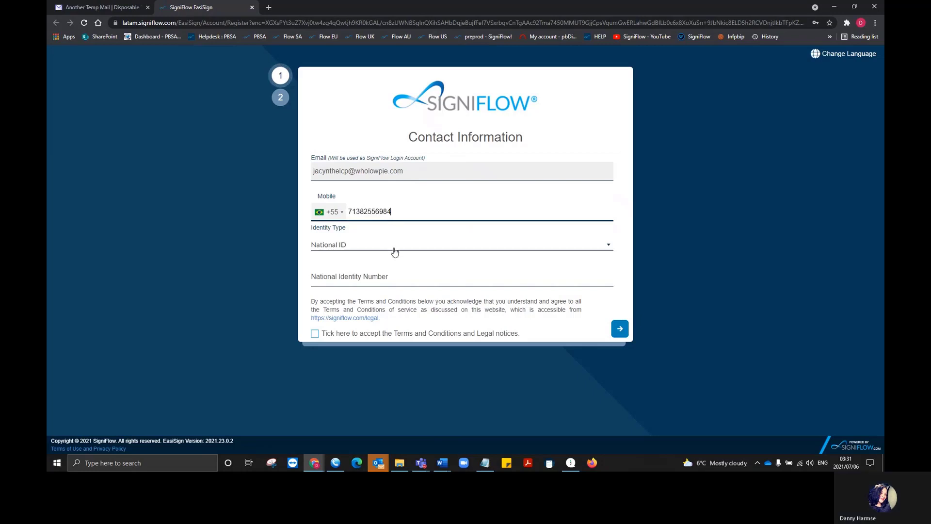
click(395, 250)
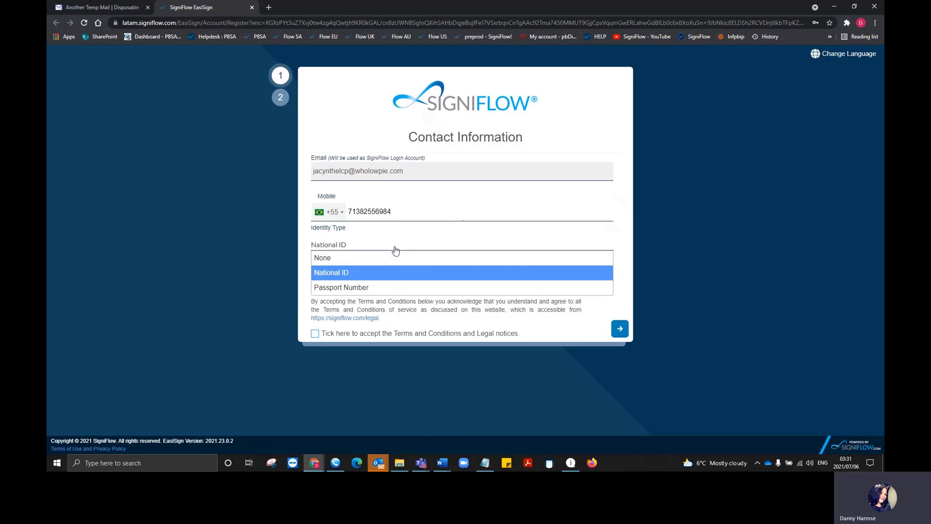
click(395, 258)
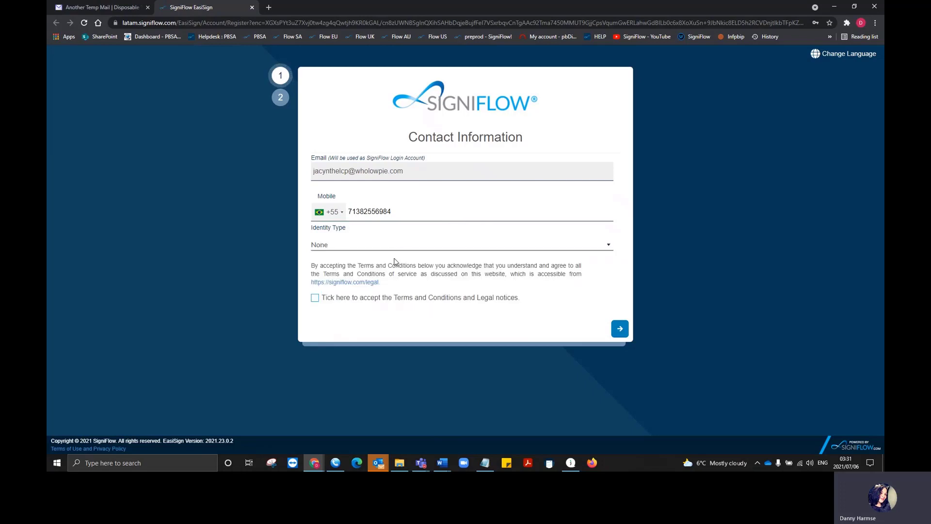
click(315, 298)
click(620, 328)
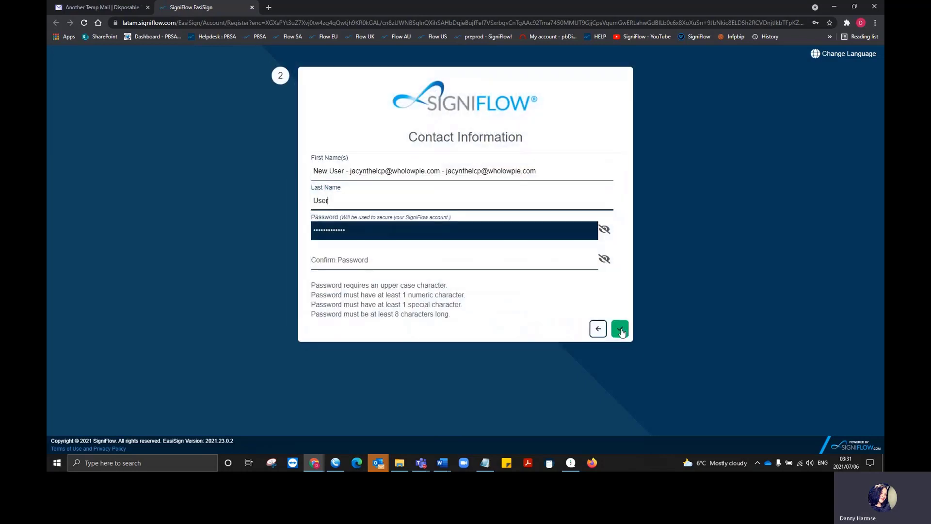
- Shorten the first name to New User, enter and confirm the account password, and submit the registration
drag(561, 173, 347, 170)
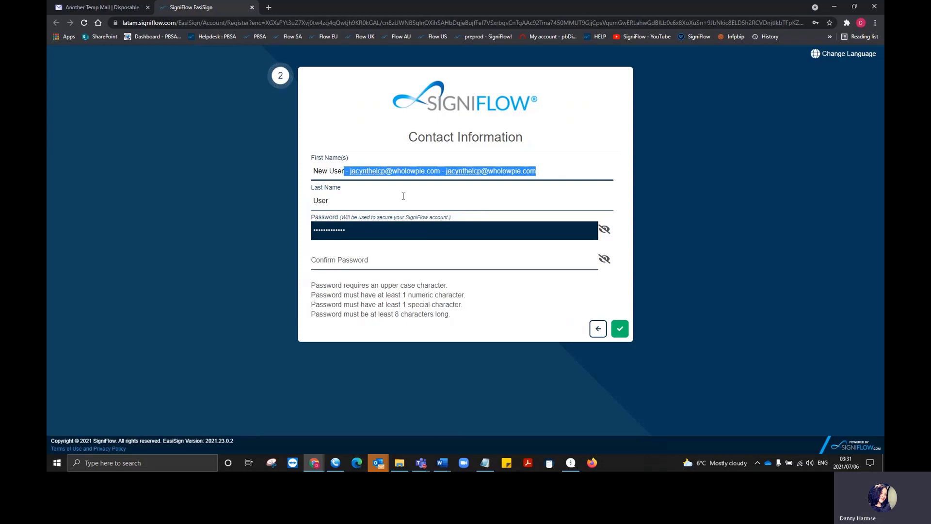
key(BackSpace)
drag(363, 232, 292, 235)
text(•••••••••••••)
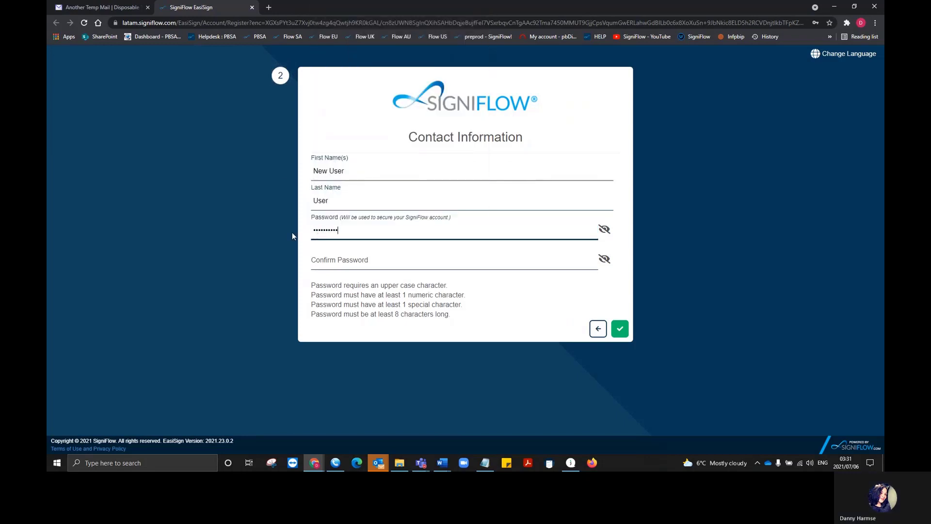
click(319, 259)
text(•••••••••••••)
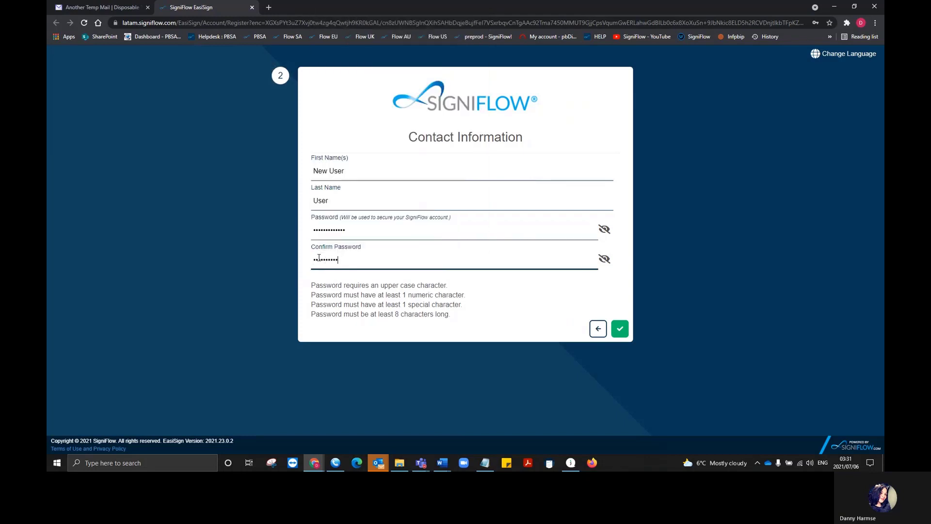
click(620, 329)
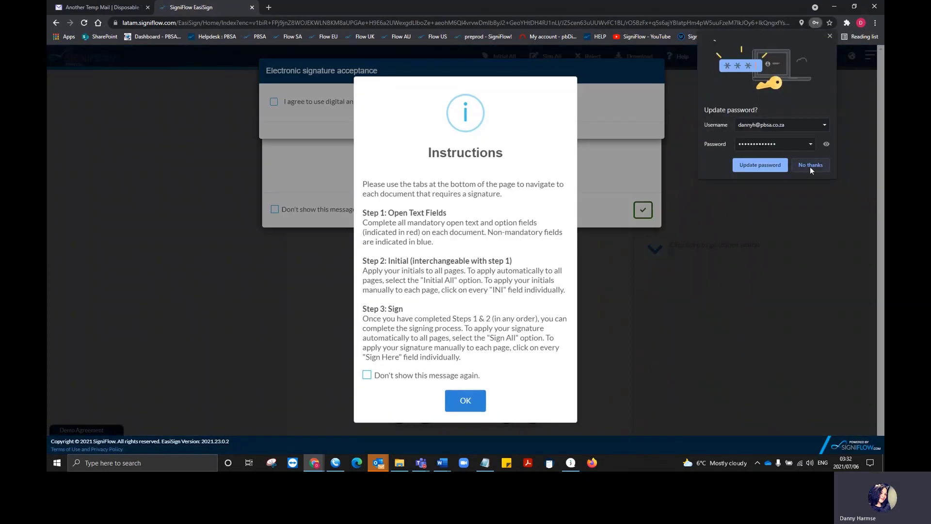
- Decline the browser's password update, dismiss the signing instructions and agree to use digital and electronic signatures
click(810, 165)
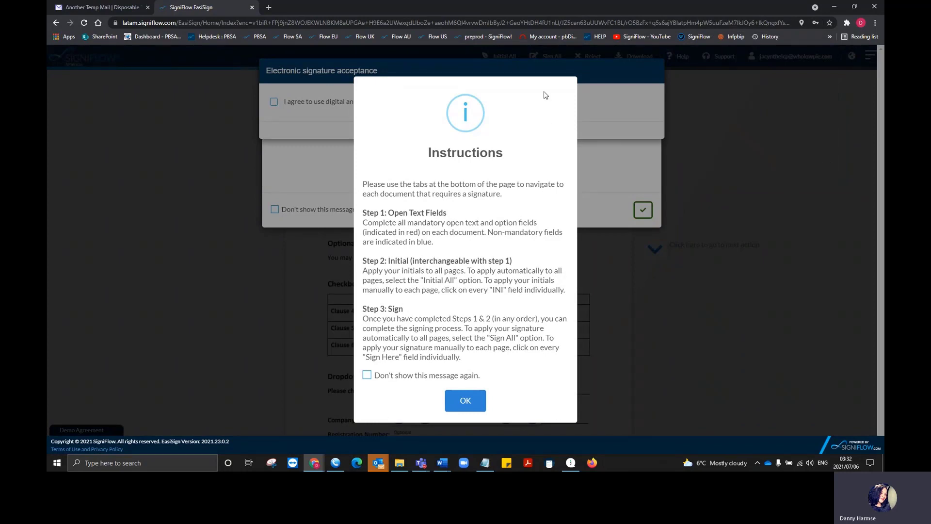
click(466, 401)
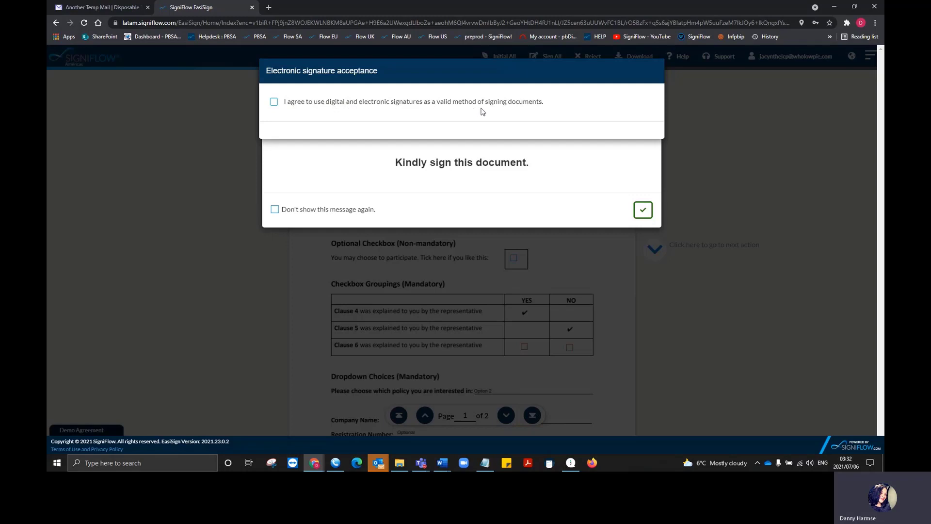
click(532, 108)
click(636, 139)
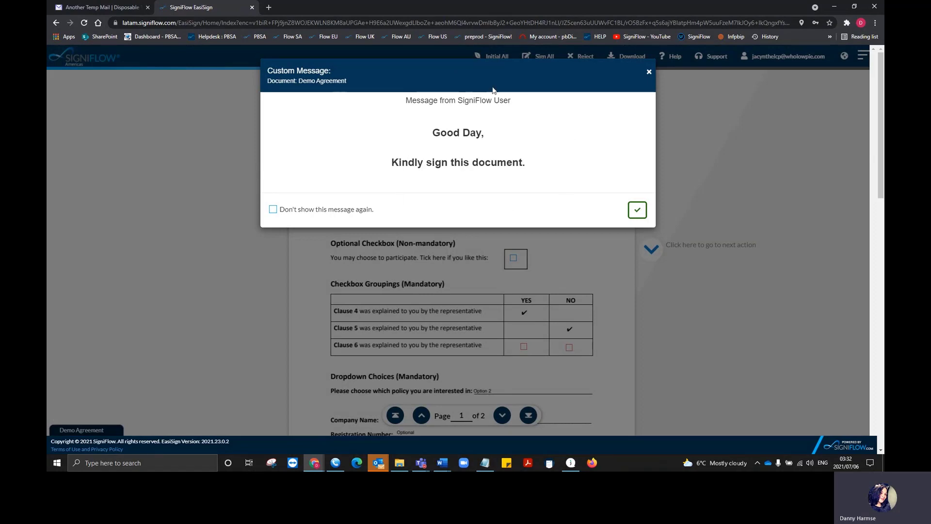
- Dismiss the custom message, check the optional checkbox and YES for Clause 6 on page 1, and go to the next action
click(637, 210)
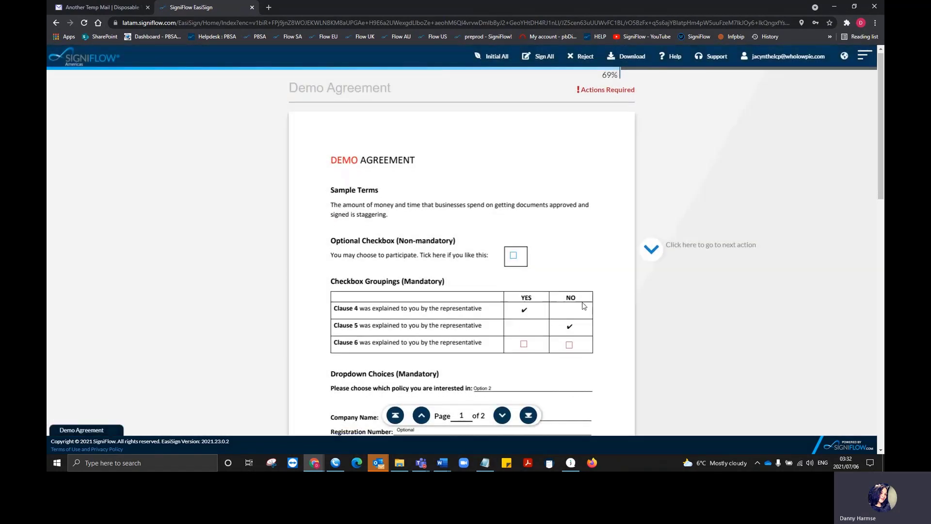
scroll(515, 130, down, 3)
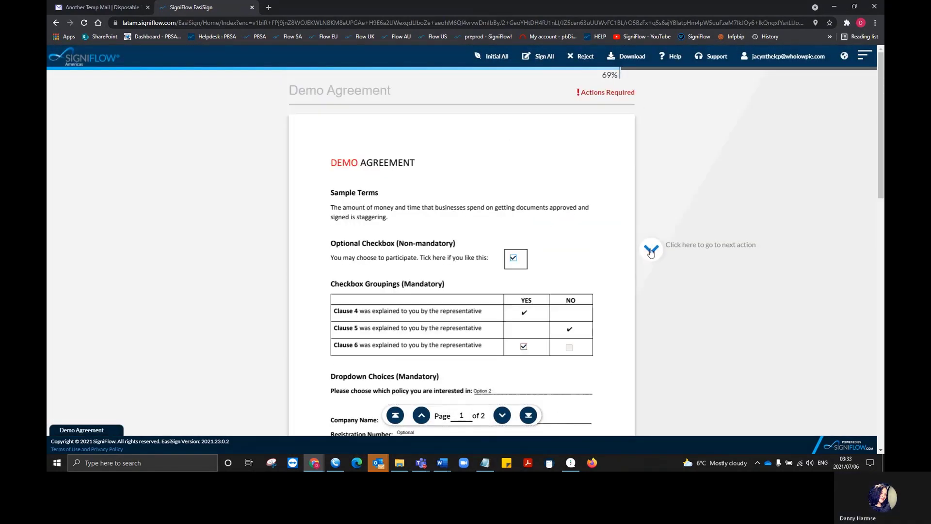
click(651, 250)
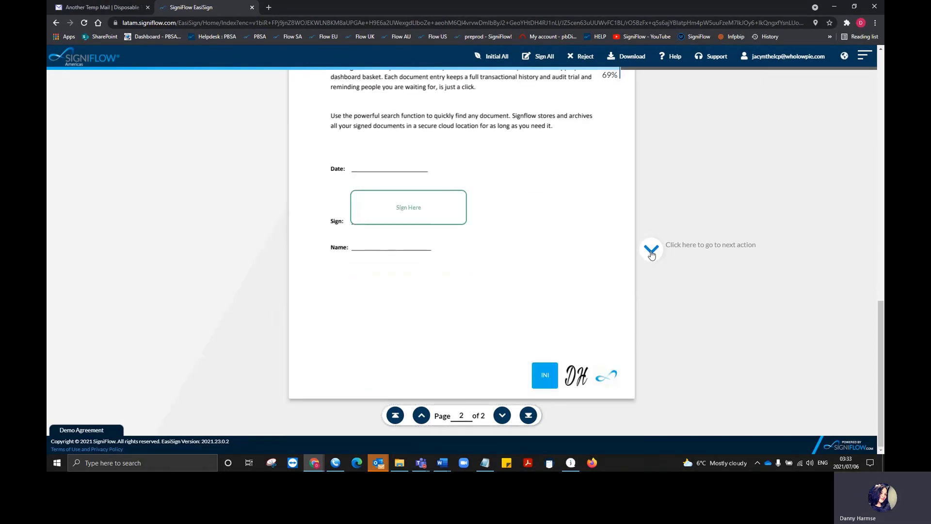
- Draw the initial NU for the initial field on page 2, save it and apply it to all required pages
click(545, 377)
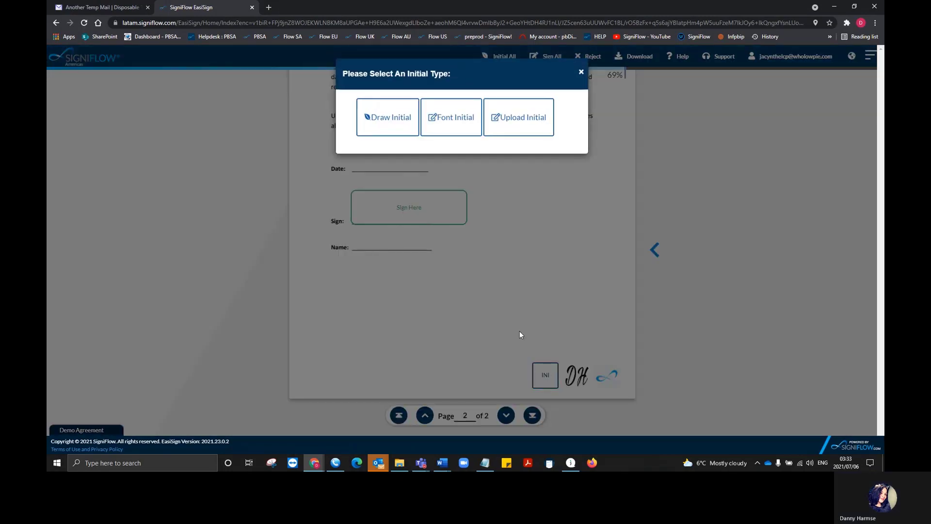
click(388, 124)
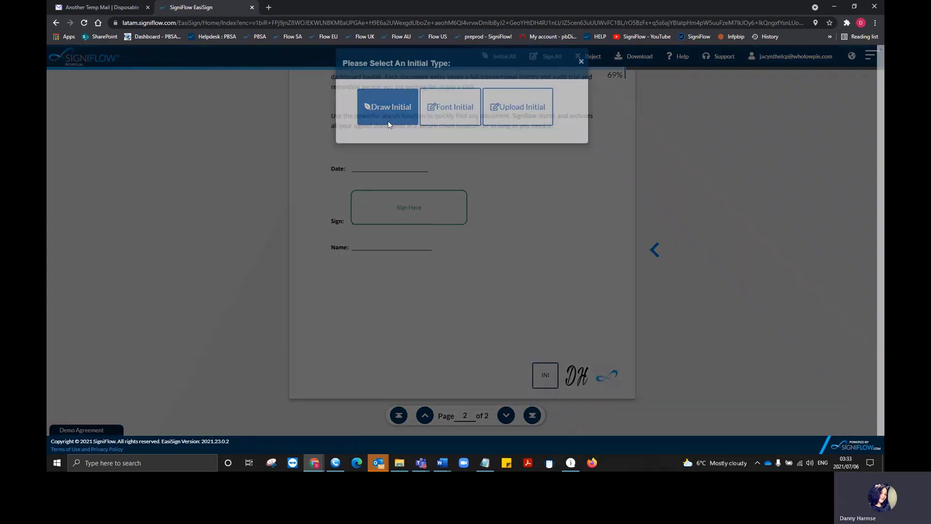
mouse_move(359, 168)
mouse_down()
mouse_move(358, 260)
mouse_move(420, 247)
mouse_up()
mouse_move(421, 163)
mouse_down()
mouse_move(422, 242)
mouse_move(460, 163)
mouse_move(486, 250)
mouse_up()
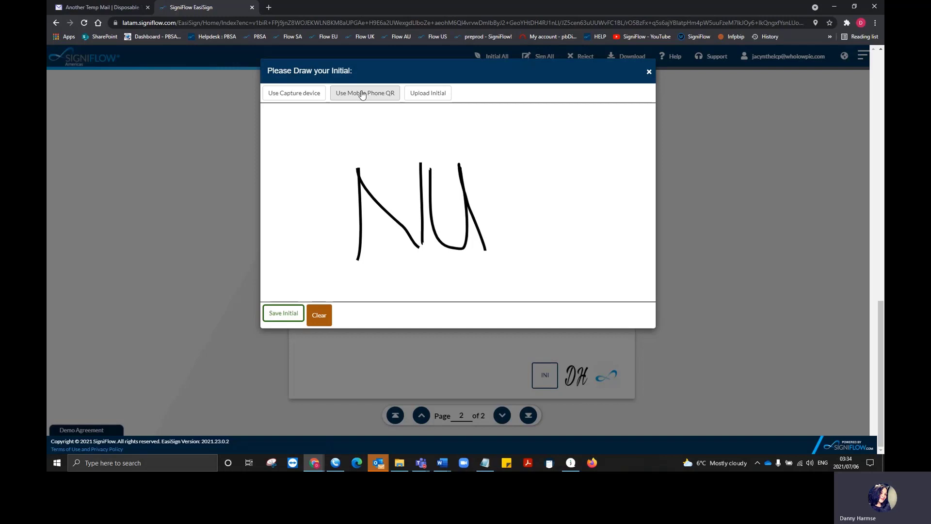
click(273, 313)
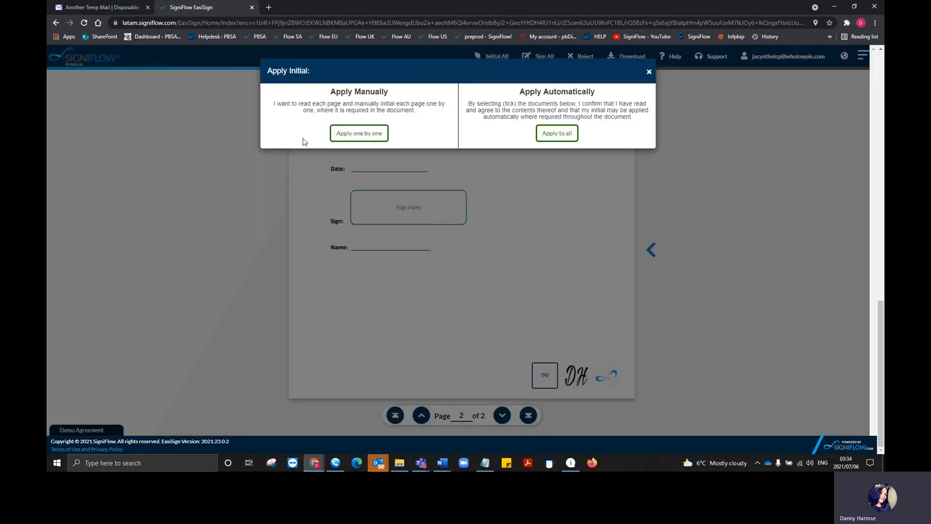
click(557, 139)
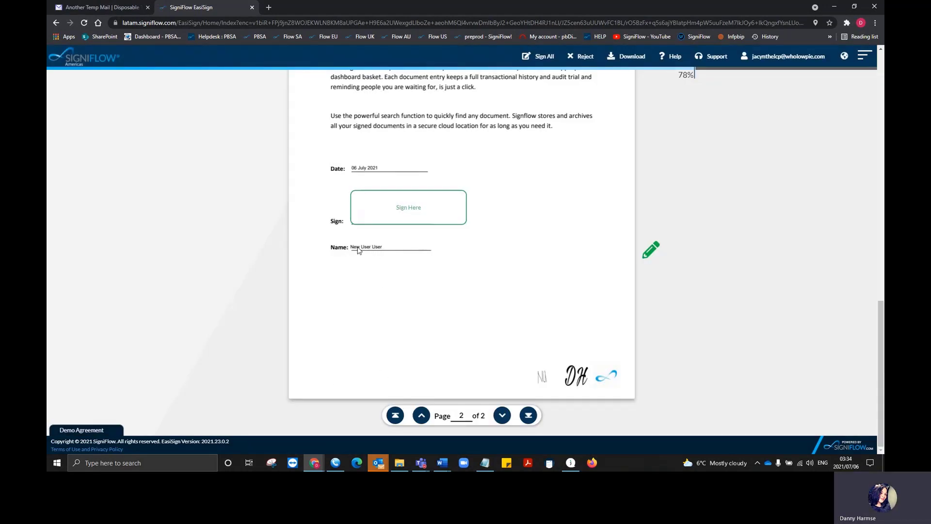
- Draw the new user's signature for the signature field on page 2 and sign the document with it
click(409, 210)
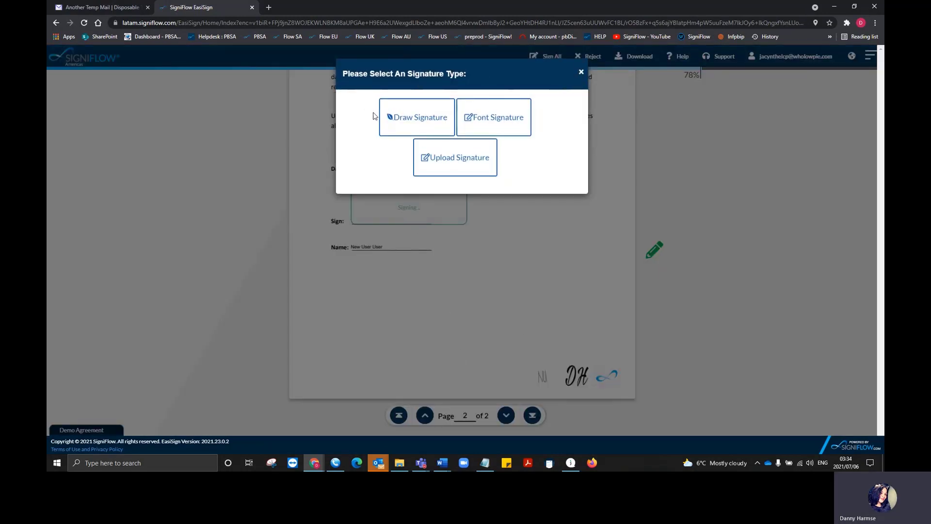
click(388, 118)
mouse_move(334, 226)
mouse_down()
mouse_move(395, 137)
mouse_move(442, 237)
mouse_up()
drag(456, 193, 496, 216)
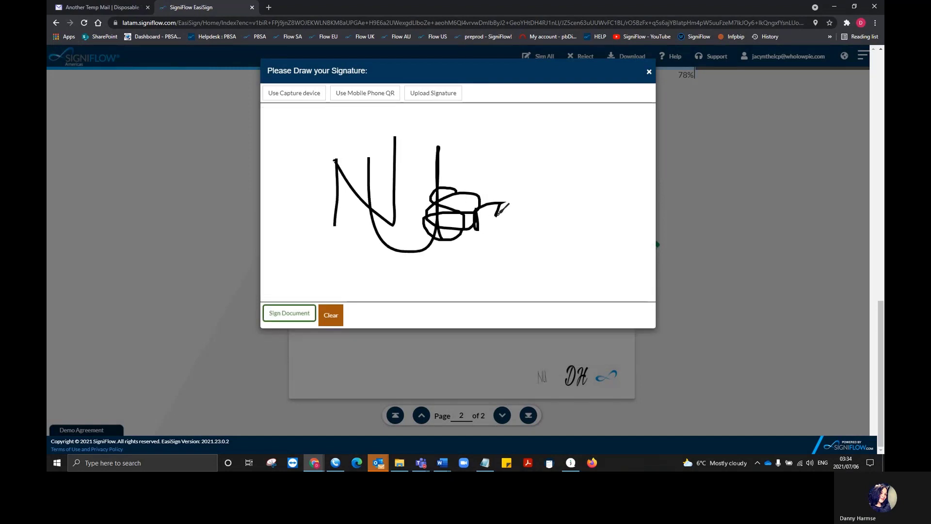
click(288, 315)
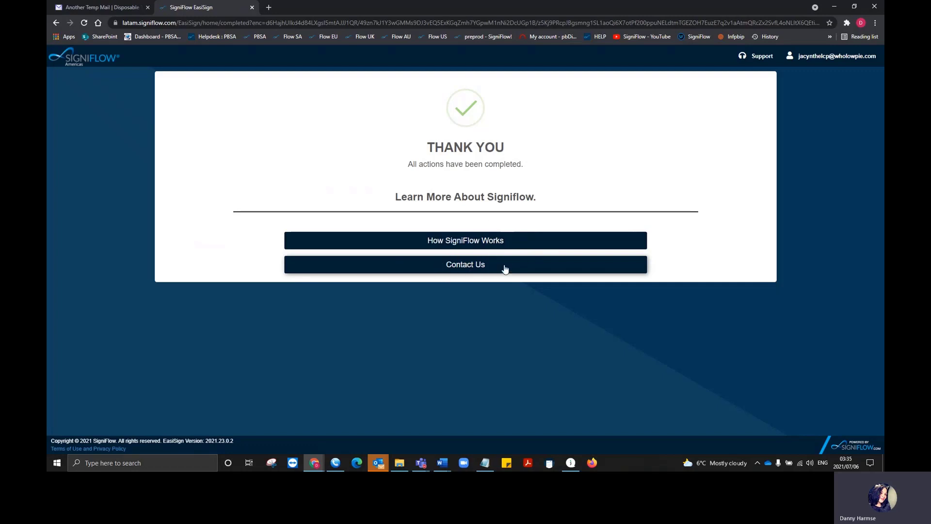
click(825, 22)
text(https://latam.signiflow.com)
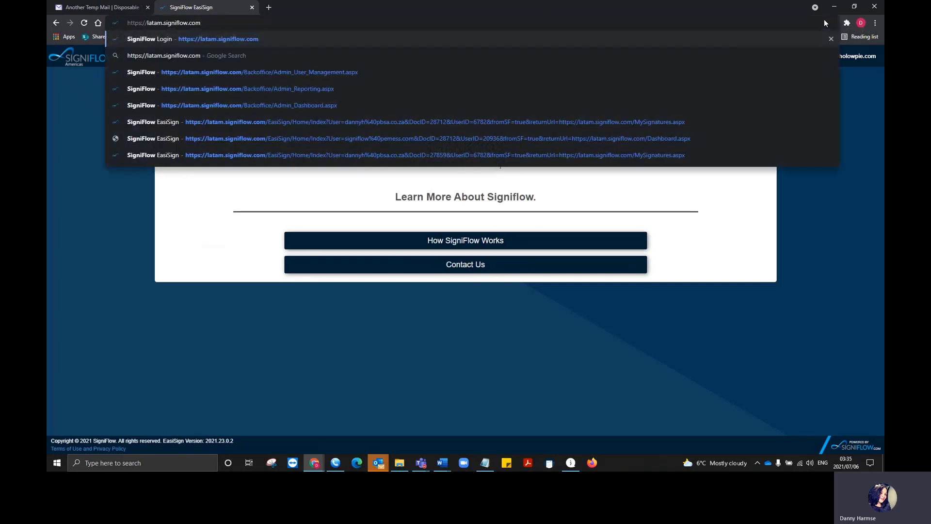
click(269, 35)
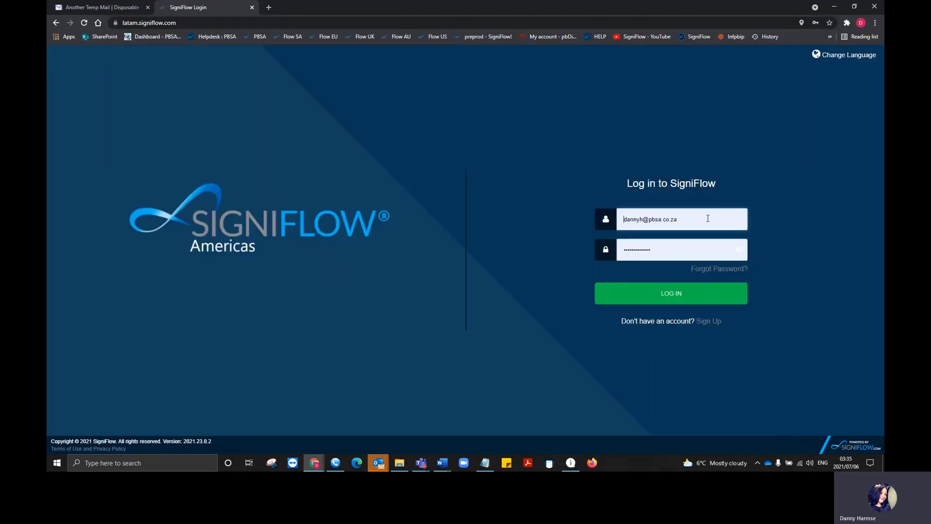
click(667, 301)
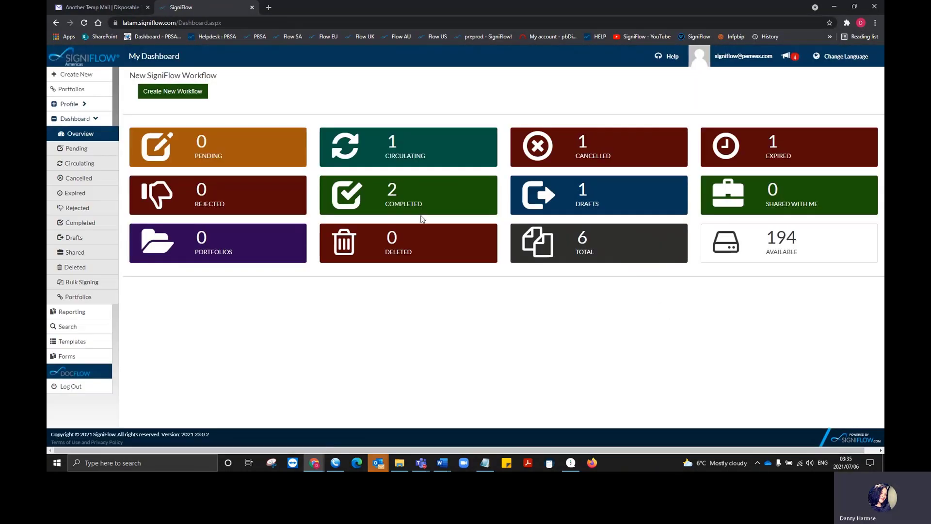
- Expand the activity history of the completed Demo Agreement, and open the document past its instructions and custom message
click(397, 198)
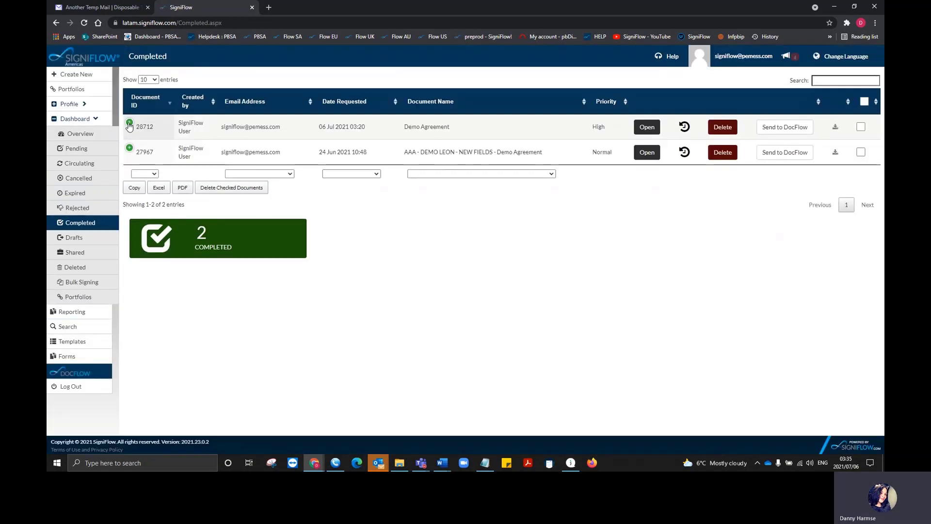
click(130, 123)
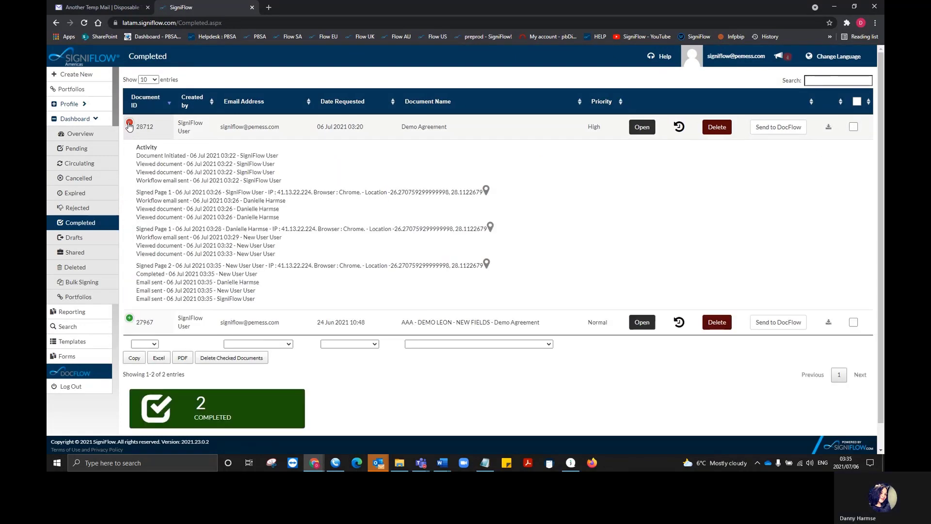
click(640, 128)
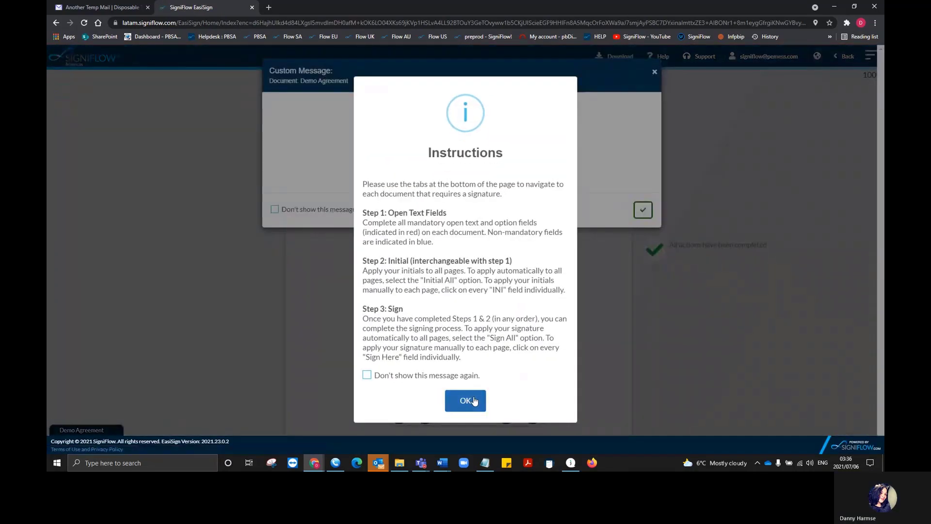
click(474, 400)
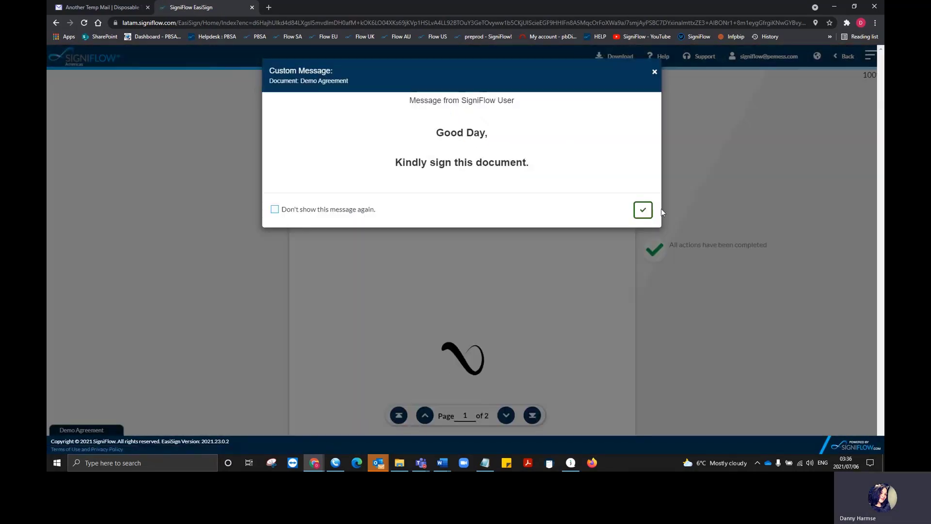
click(643, 210)
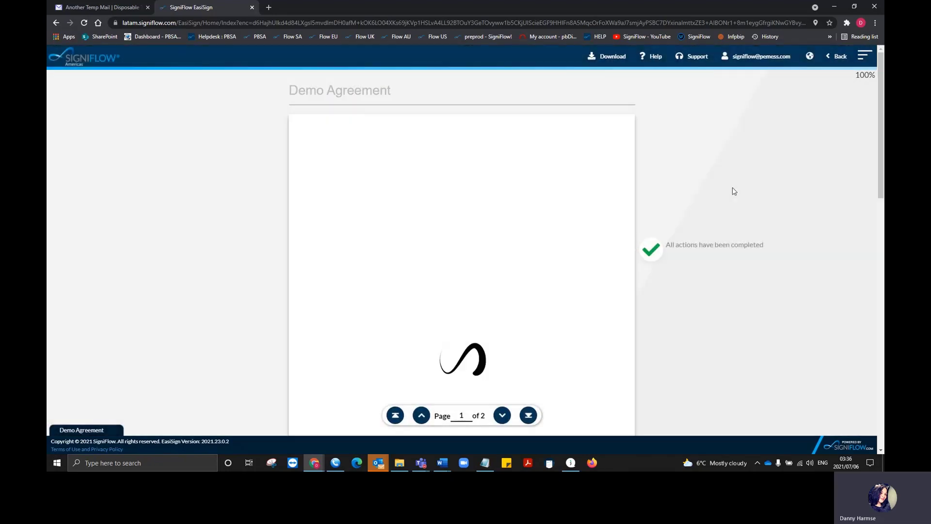
- Review the completed fields on page 1 and check the certificate details of both signatures there
scroll(623, 390, down, 4)
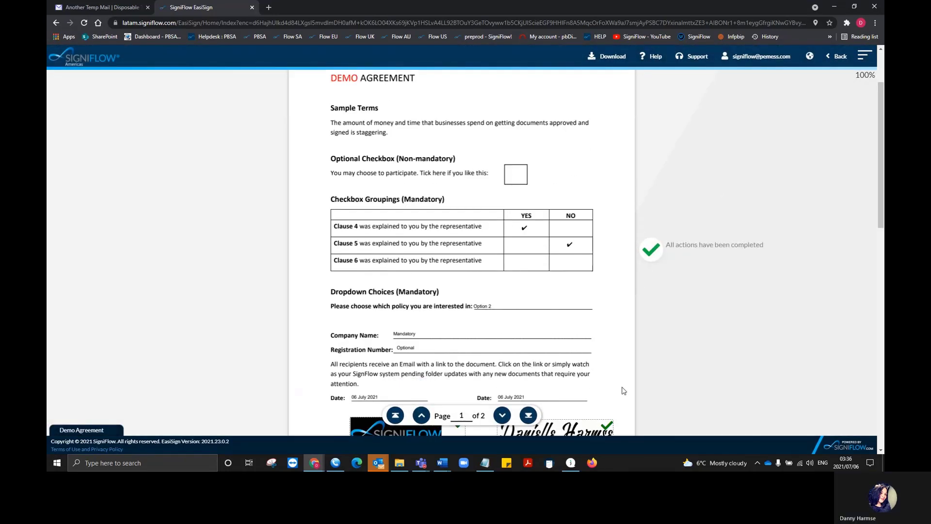
scroll(623, 391, up, 4)
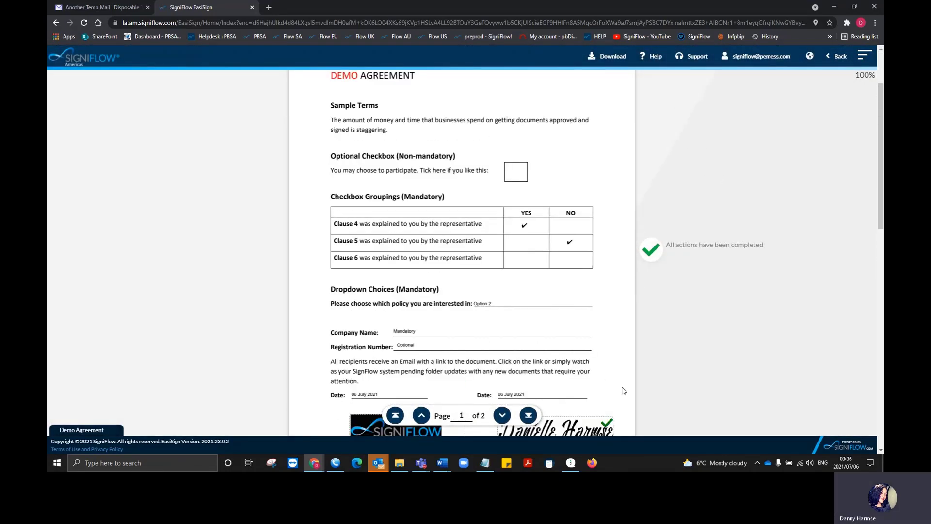
scroll(623, 390, down, 7)
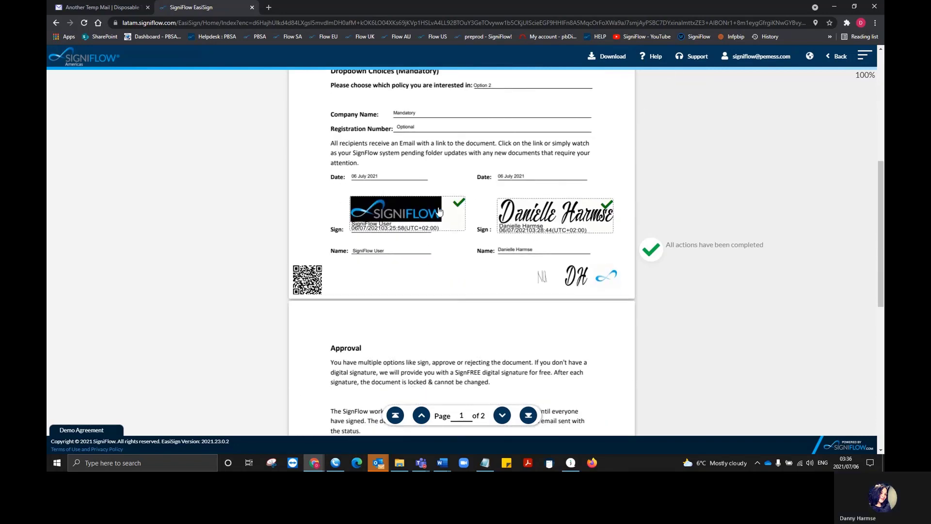
click(396, 212)
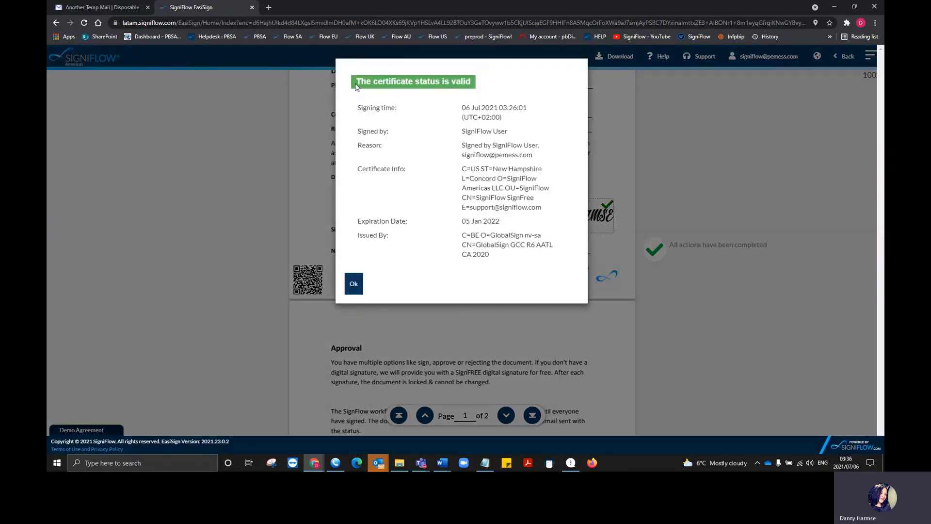
drag(357, 82, 483, 85)
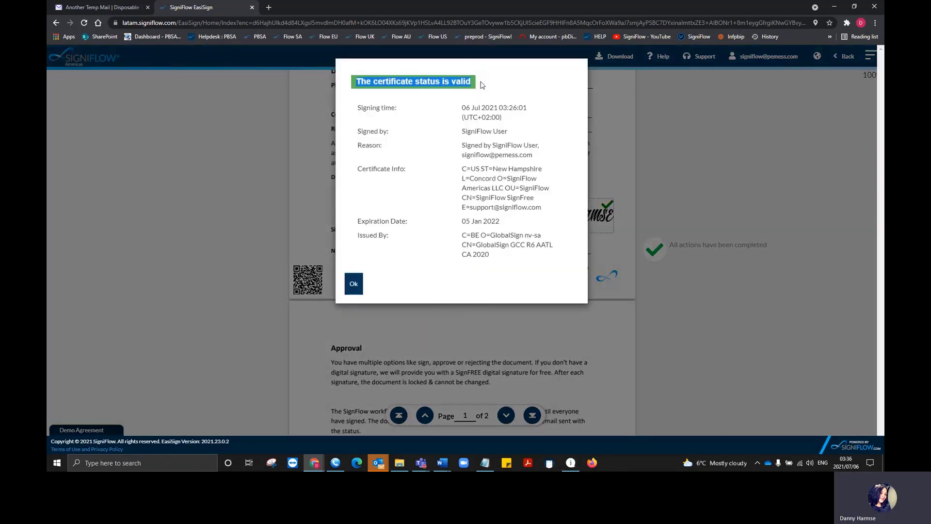
click(362, 285)
click(511, 221)
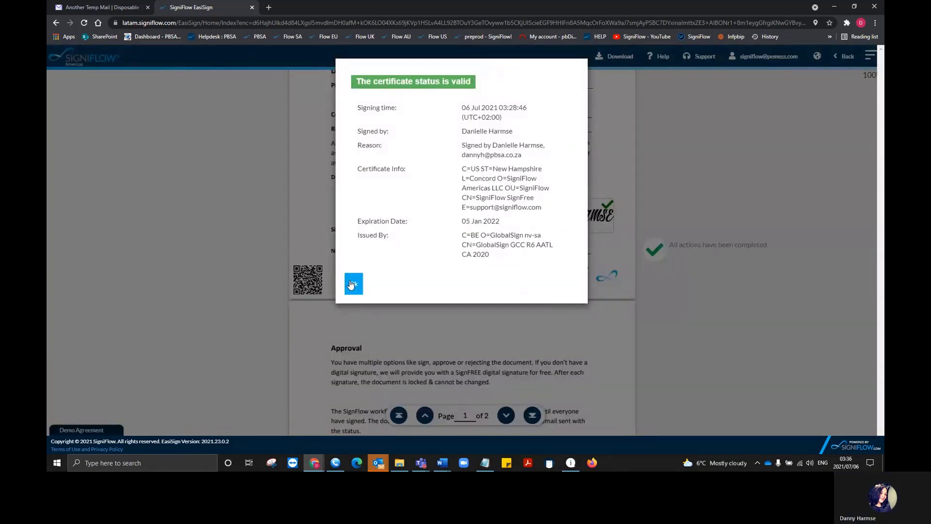
click(360, 284)
- Check the certificate details of the new user's signature on page 2
scroll(446, 296, down, 3)
scroll(450, 299, down, 5)
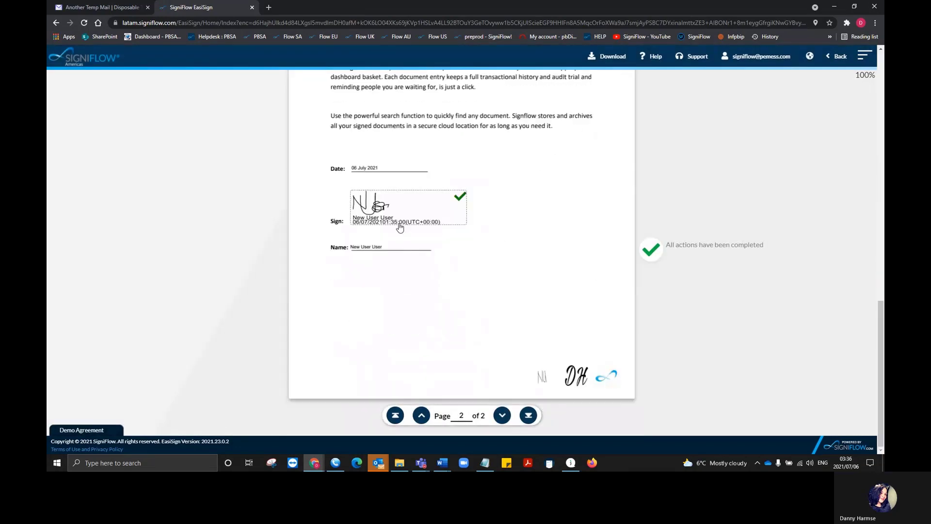
click(397, 216)
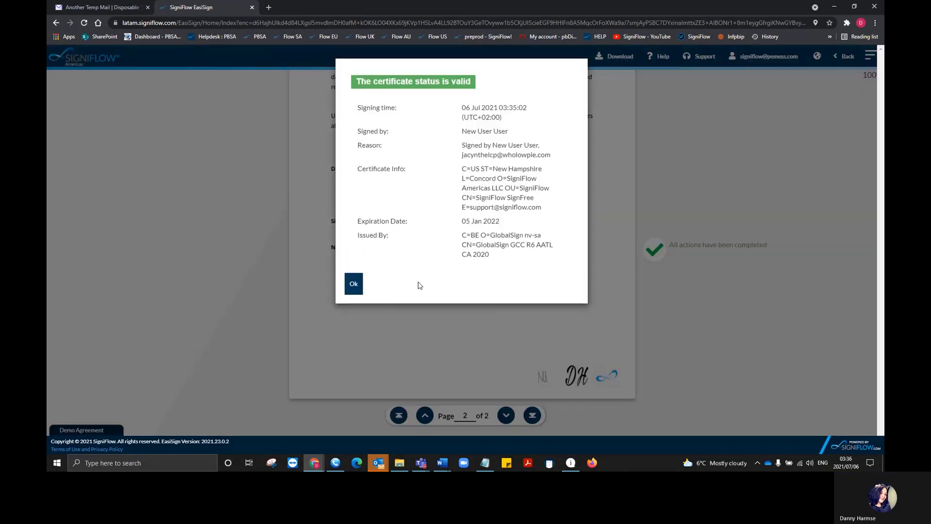
click(354, 277)
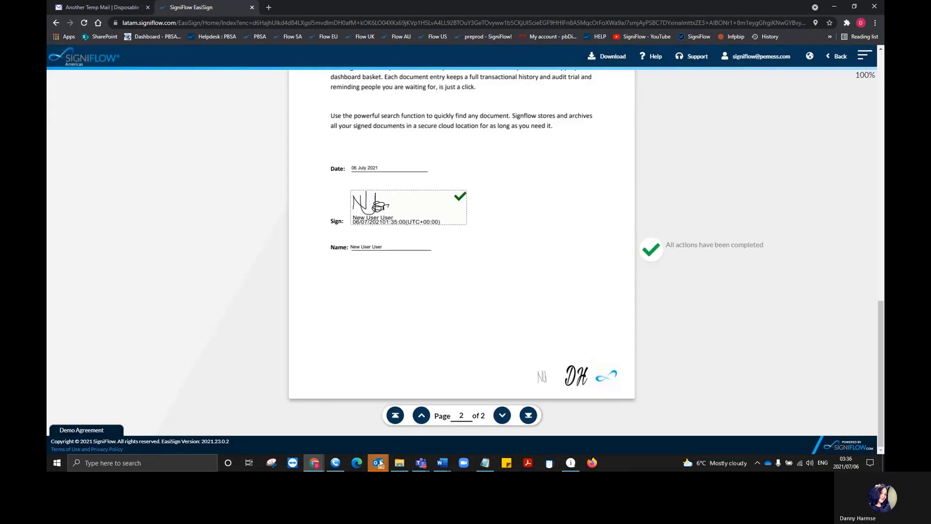
- Switch to Outlook and open the "Document flow complete: Demo Agreement" email in the SigniFlow folder, downloading its pictures
click(379, 462)
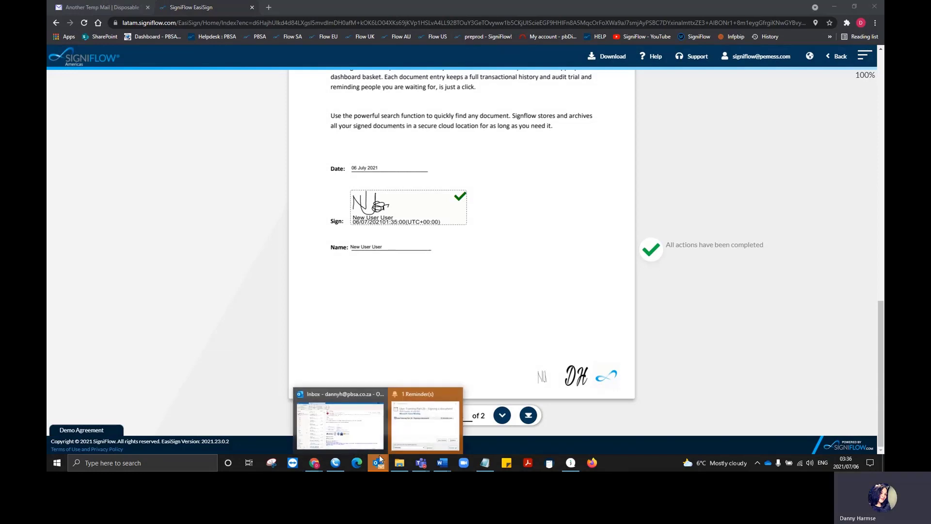
click(351, 431)
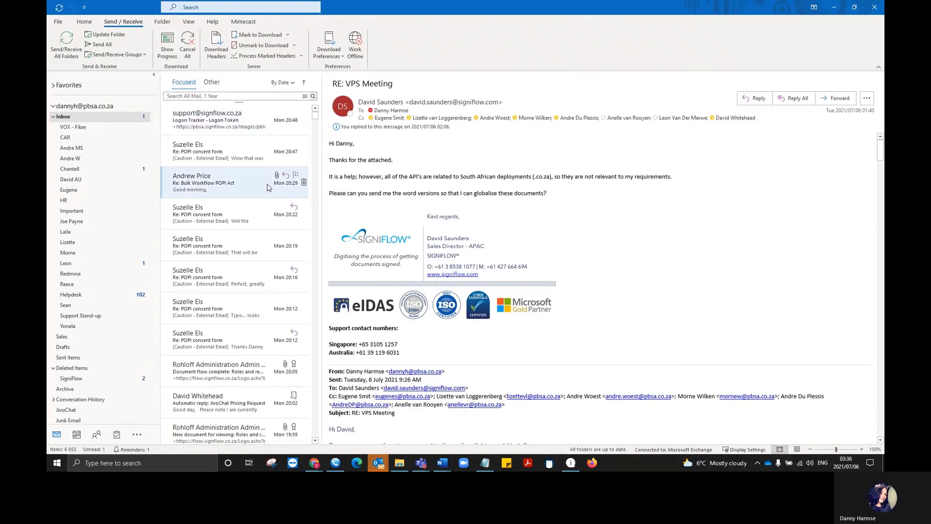
click(253, 132)
click(97, 379)
click(238, 129)
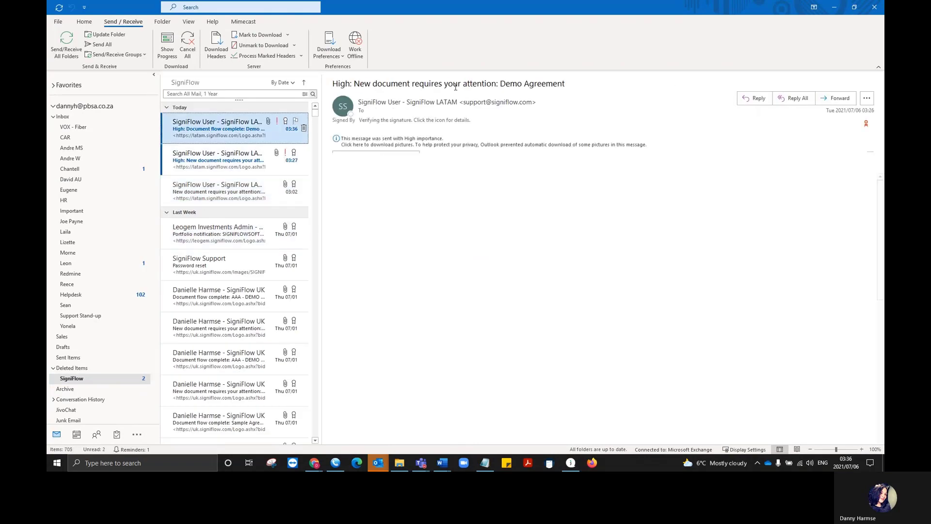
click(526, 147)
click(561, 153)
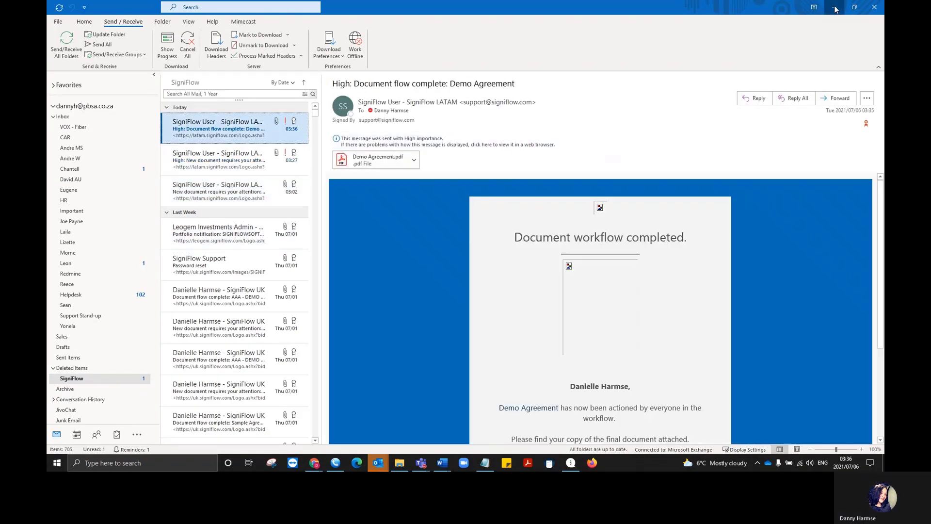
- Return to the browser and open the new user's "Document flow complete: Demo Agreement" email in Another Temp Mail
click(835, 8)
click(102, 7)
click(395, 110)
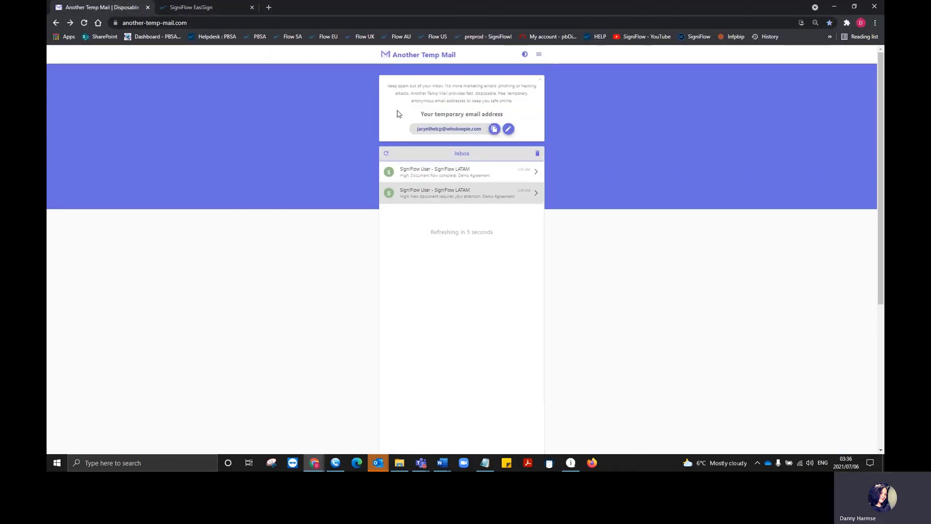
click(441, 177)
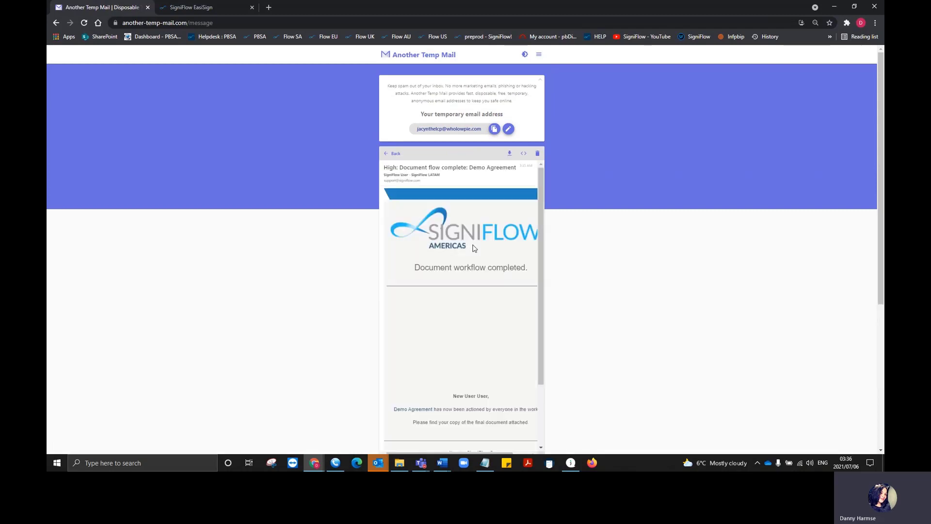
scroll(474, 248, down, 2)
- Switch back to Outlook to view the Demo Agreement completion email with its PDF attachment
click(377, 463)
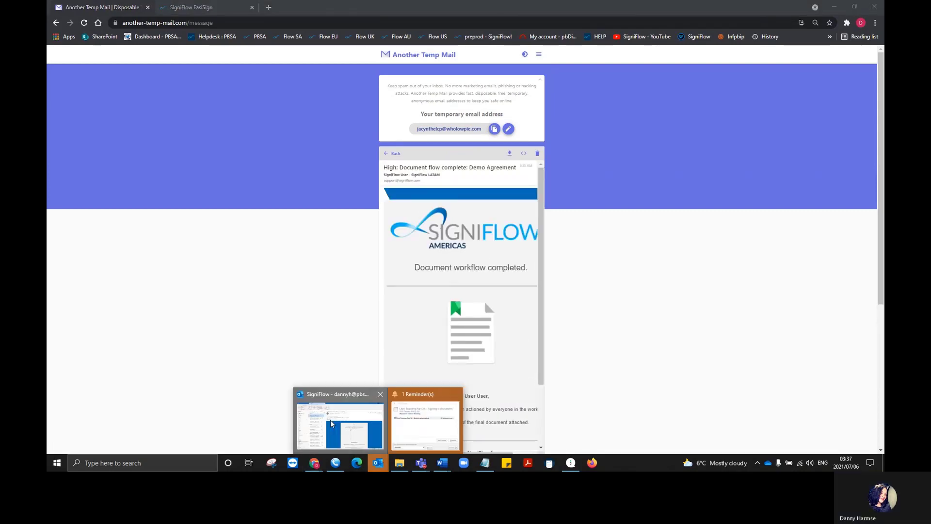
click(432, 422)
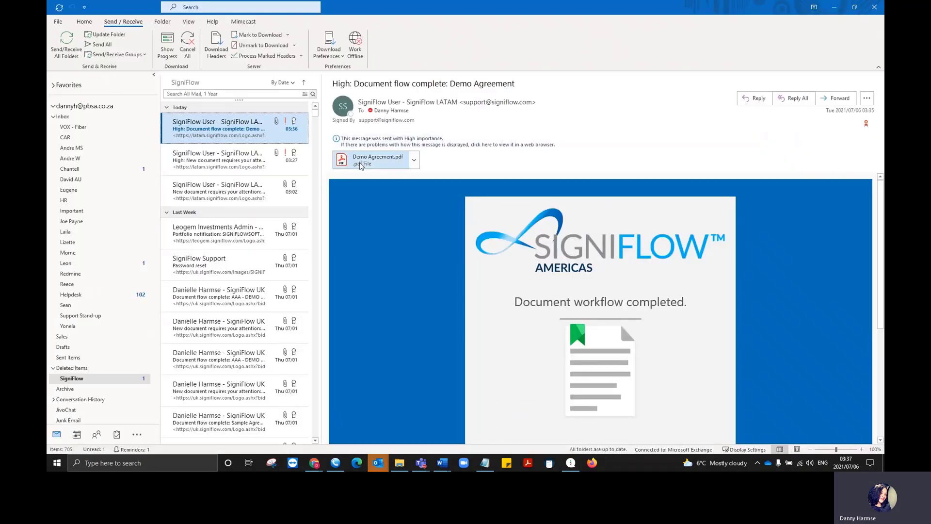